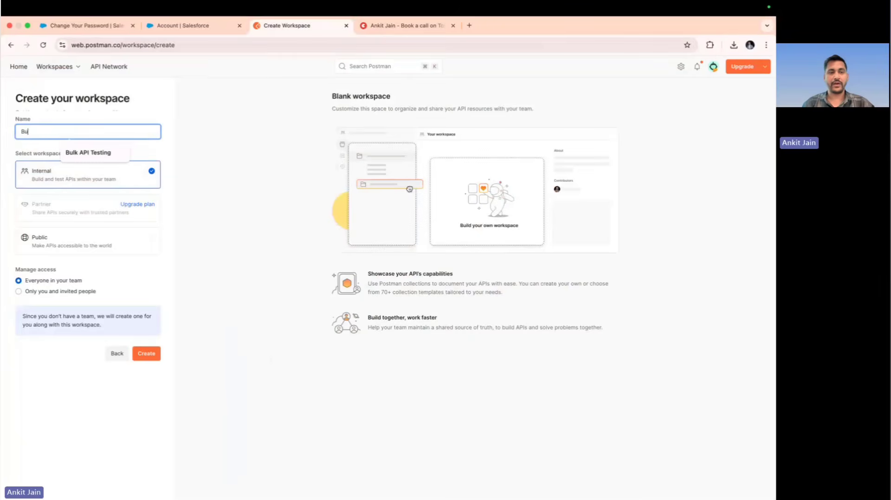
Create an internal workspace named Bulk API Demo with access limited to only you and invited people
text(lk API De)
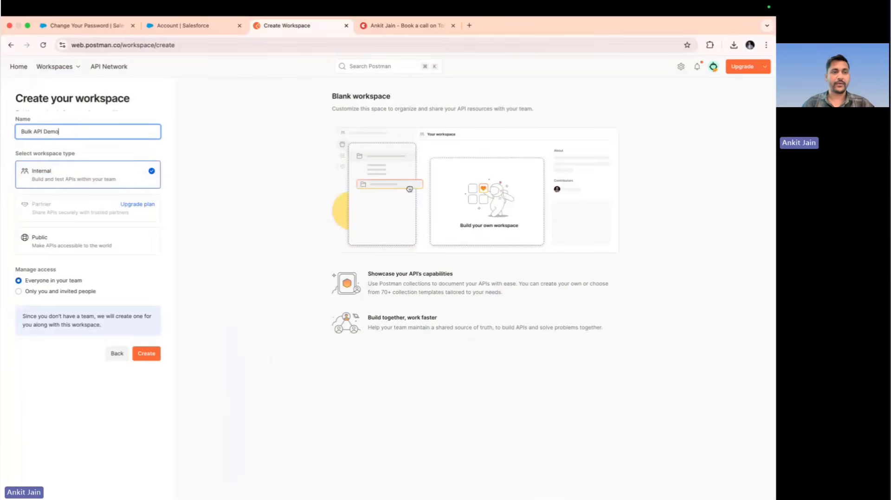
text(mo)
click(79, 292)
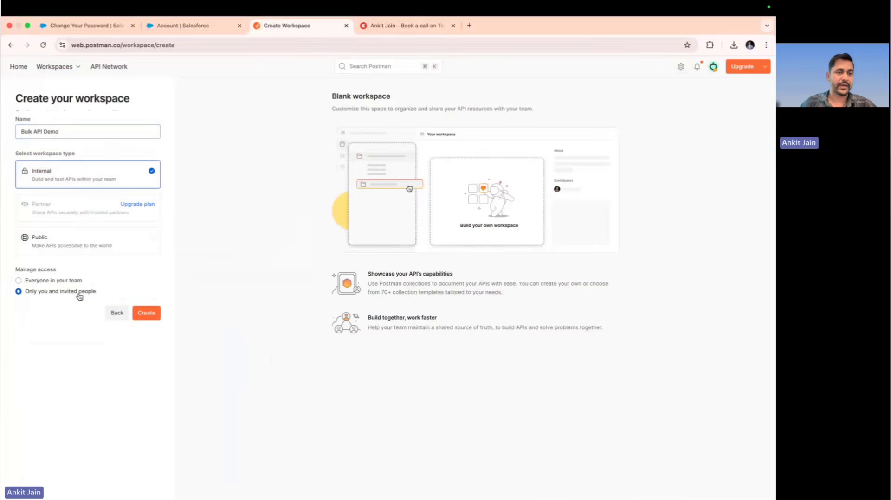
click(146, 314)
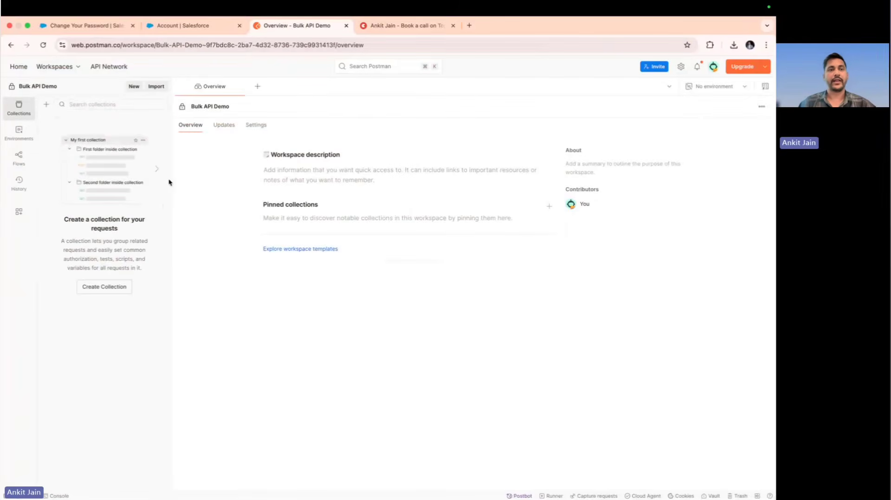
Search Postman for "Salesforce deve" and open the verified public Salesforce Developers workspace
click(361, 66)
text(S)
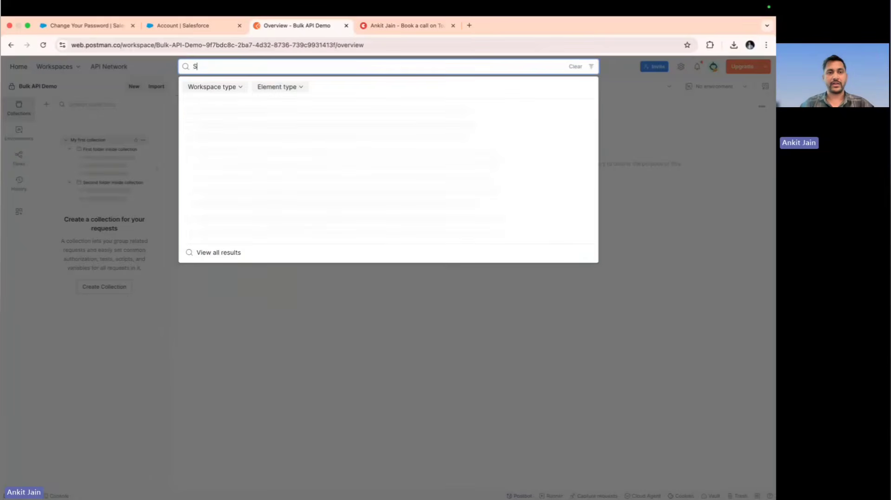
text(alesforce deve)
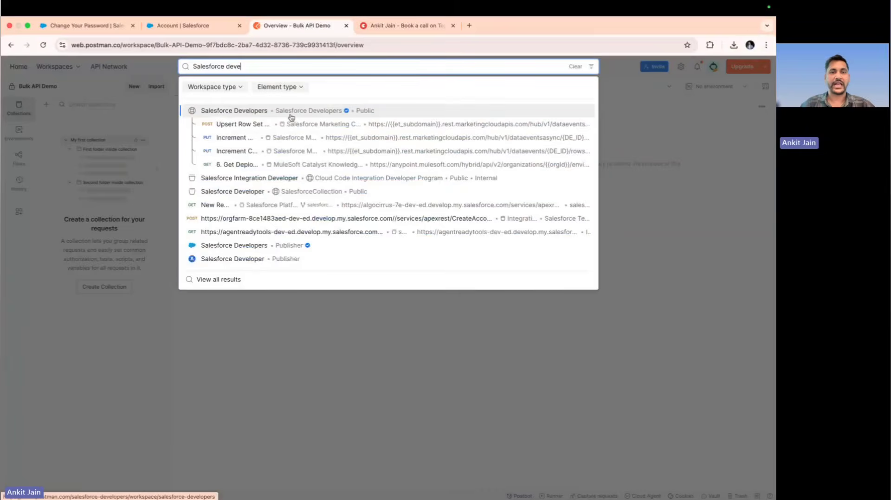
click(311, 113)
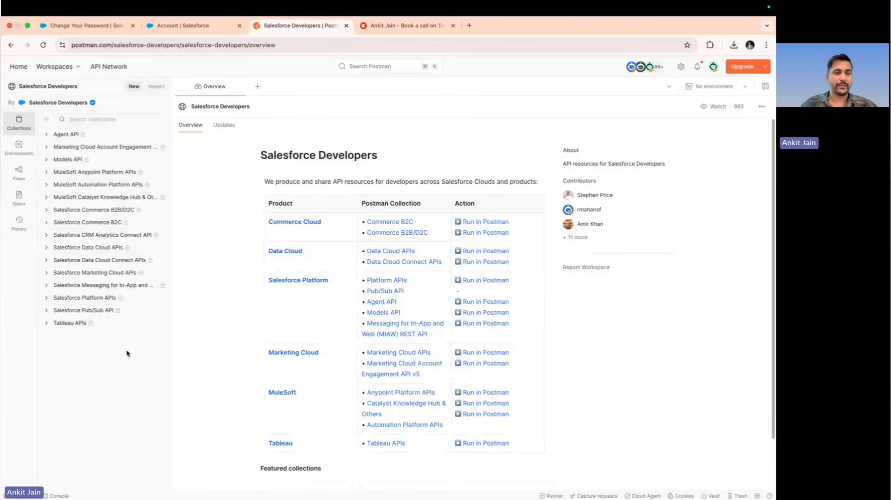
Fork the Salesforce Platform APIs collection into the Bulk API Demo workspace with the fork label Bulk API Fork
click(46, 301)
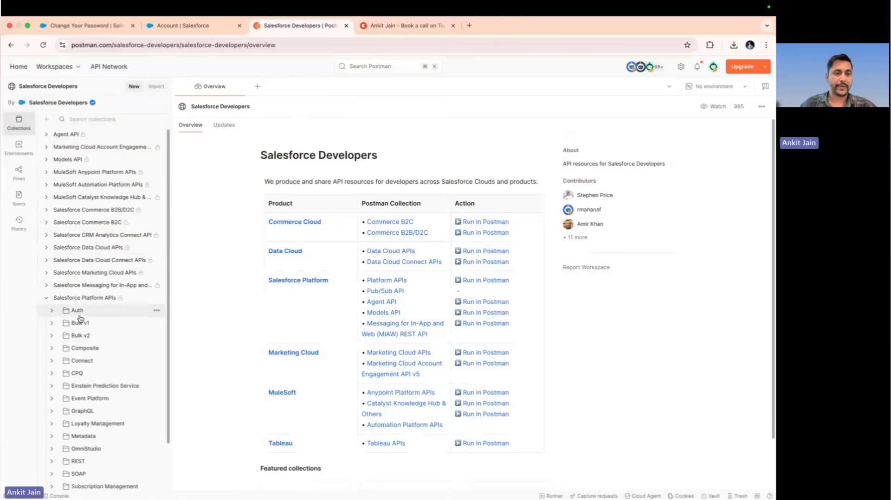
click(47, 302)
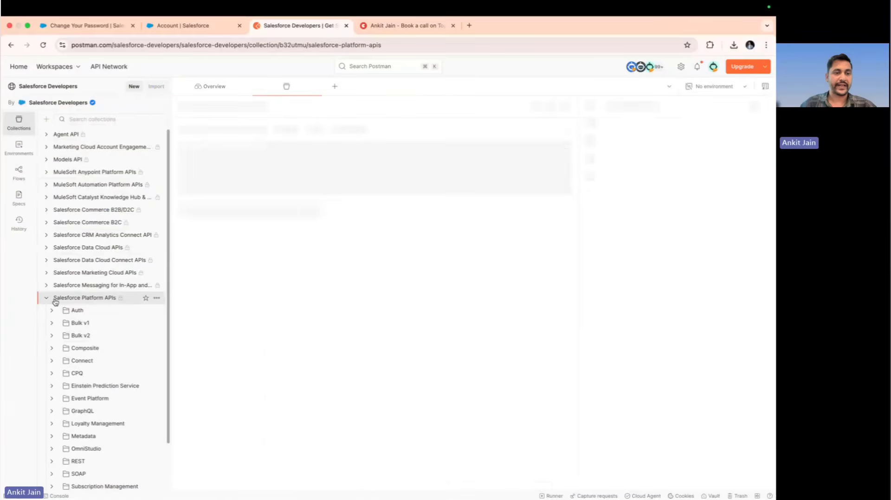
click(162, 298)
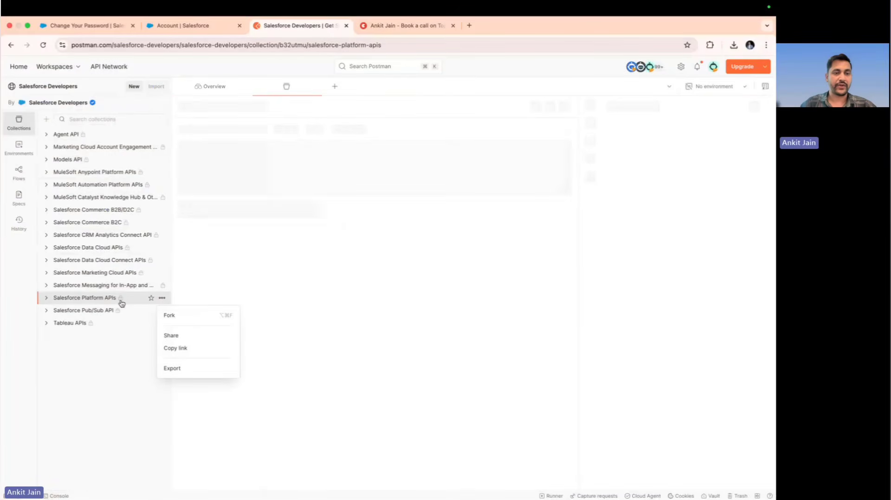
click(184, 321)
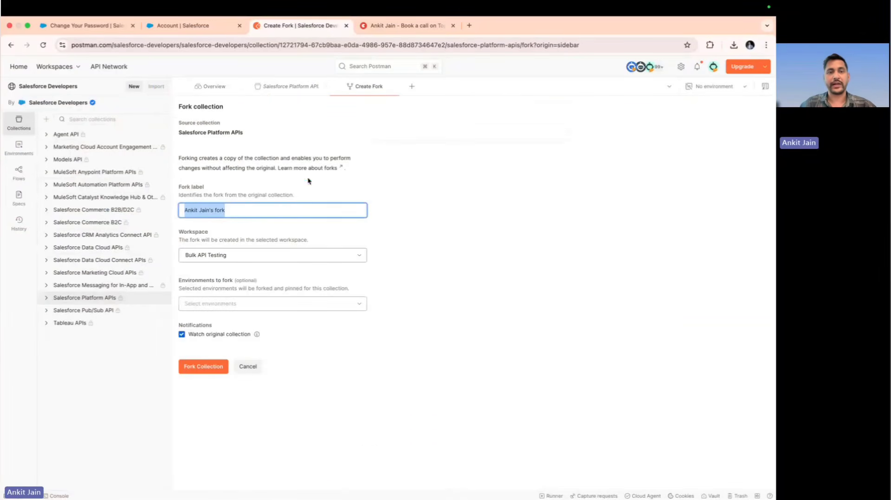
text(Bulk A)
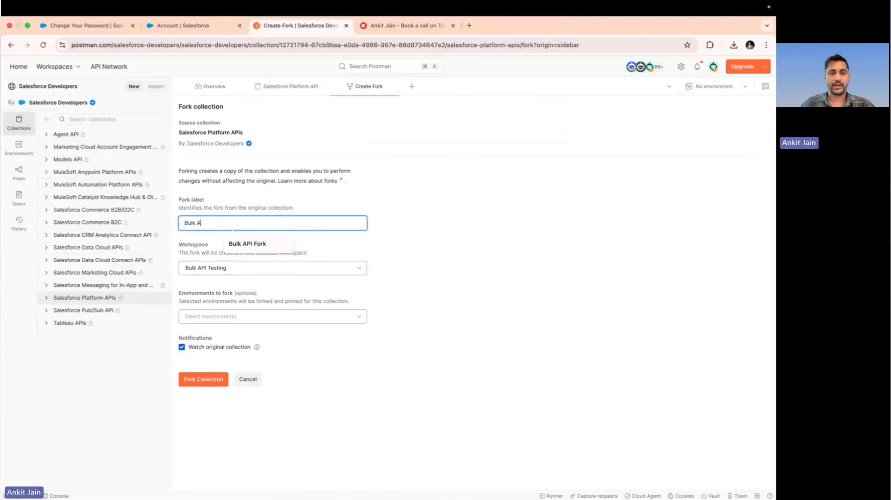
text(PI Fo)
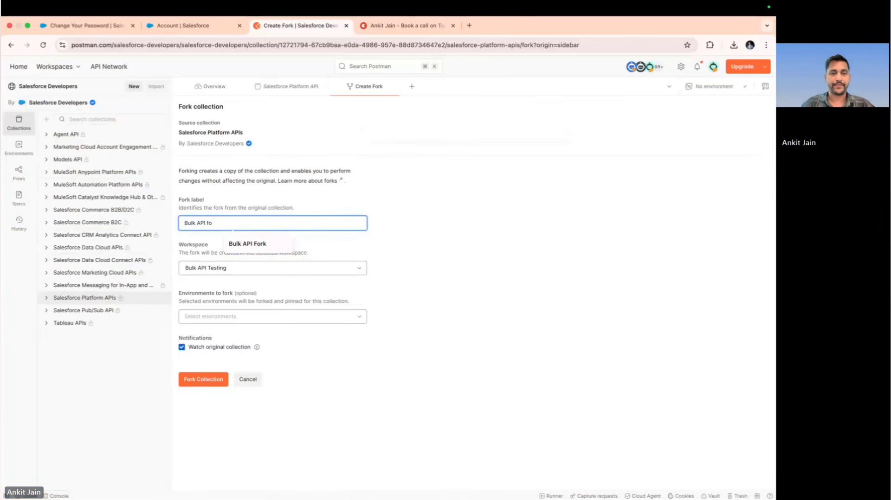
text(rk)
click(288, 269)
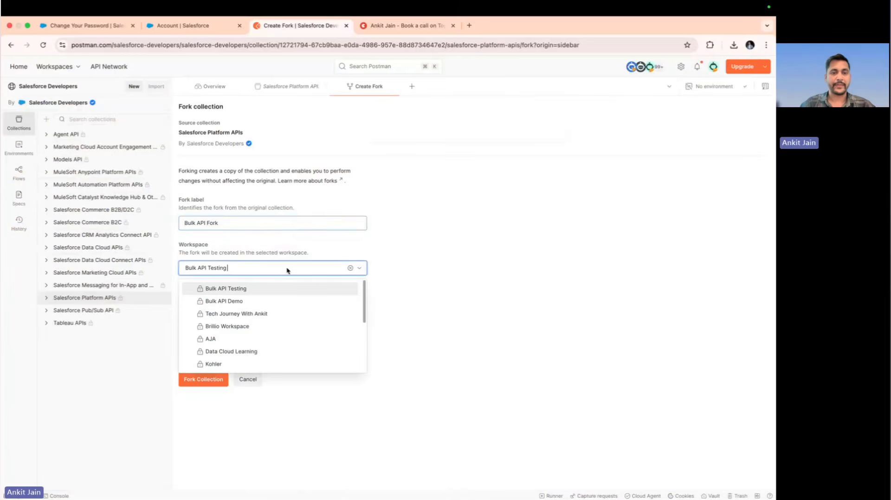
click(271, 302)
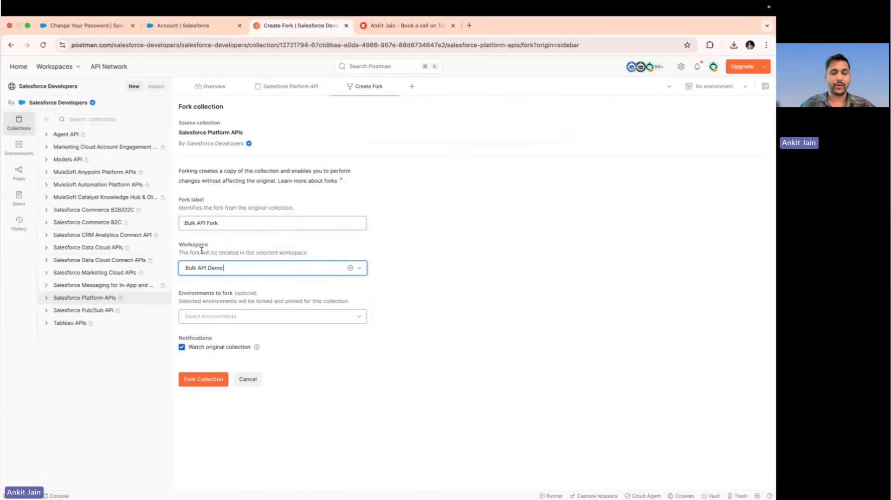
click(207, 381)
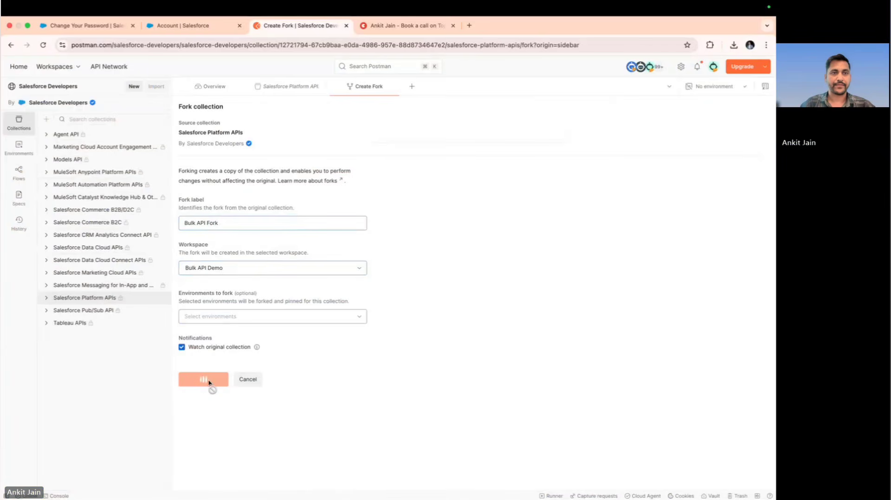
Close the Salesforce Account page in the browser
click(102, 27)
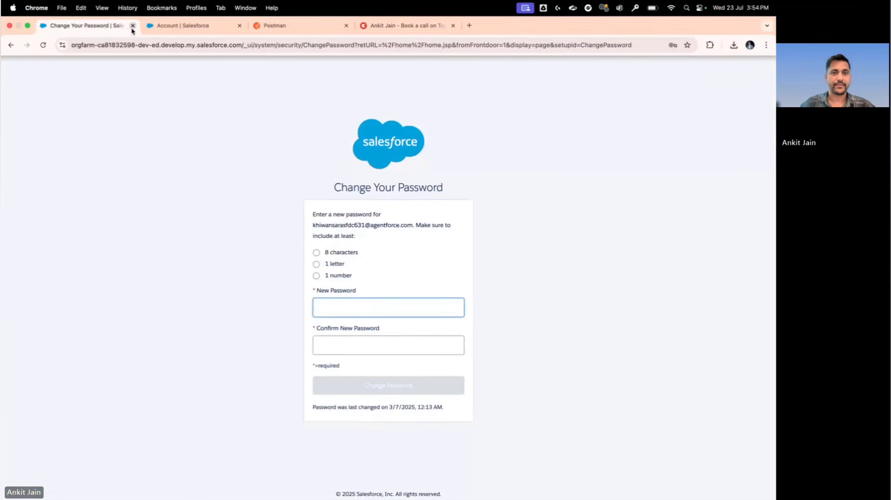
click(175, 26)
click(240, 26)
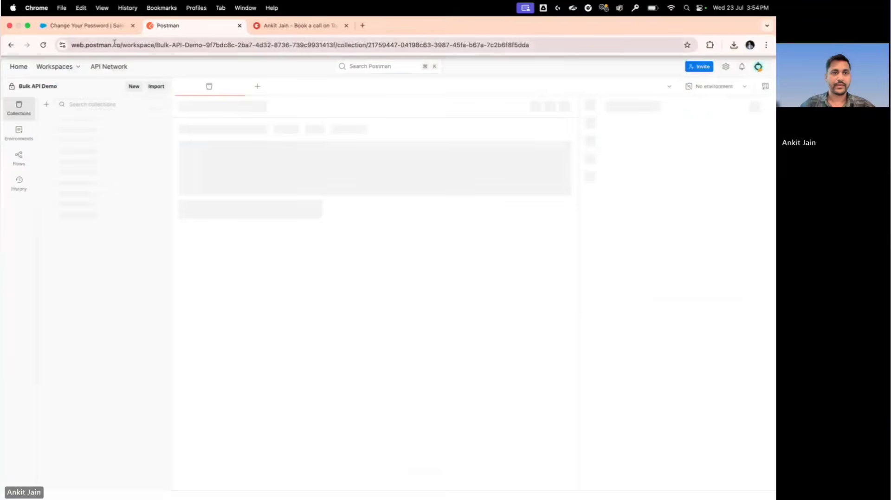
Switch to the Salesforce Change Your Password page, enter and confirm the new account password, and submit the change
click(88, 26)
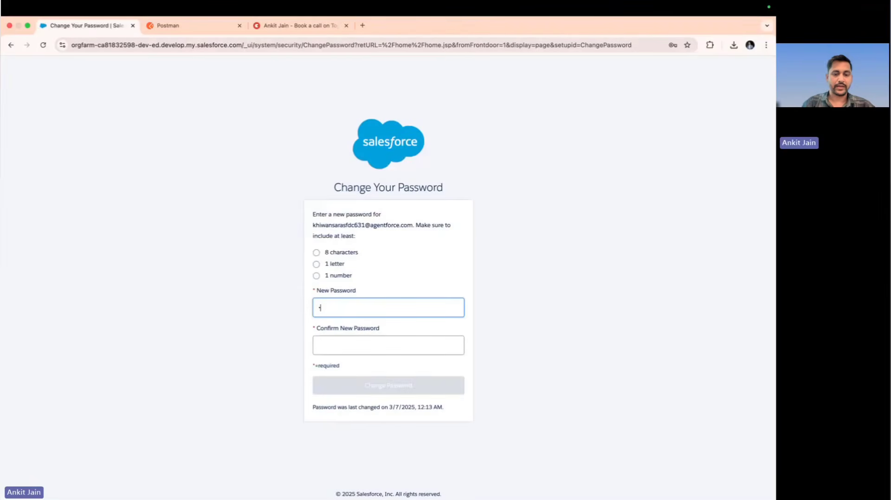
text(••••••••)
key(Tab)
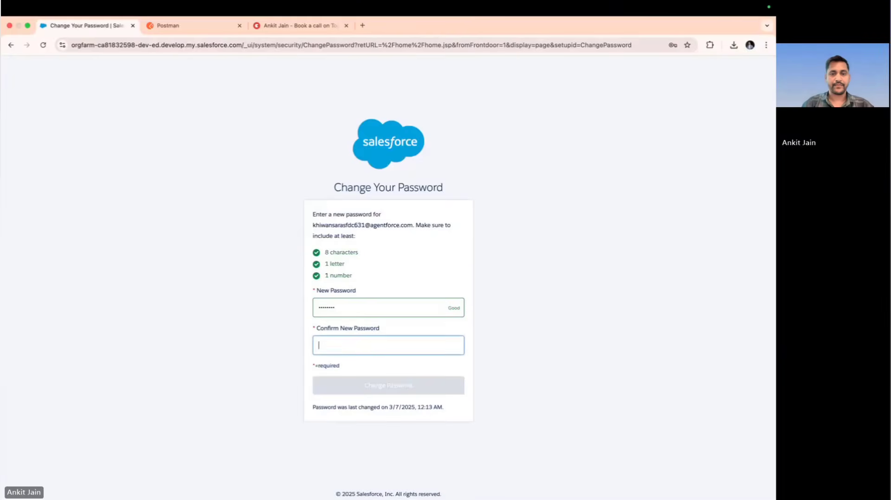
text(•••••••)
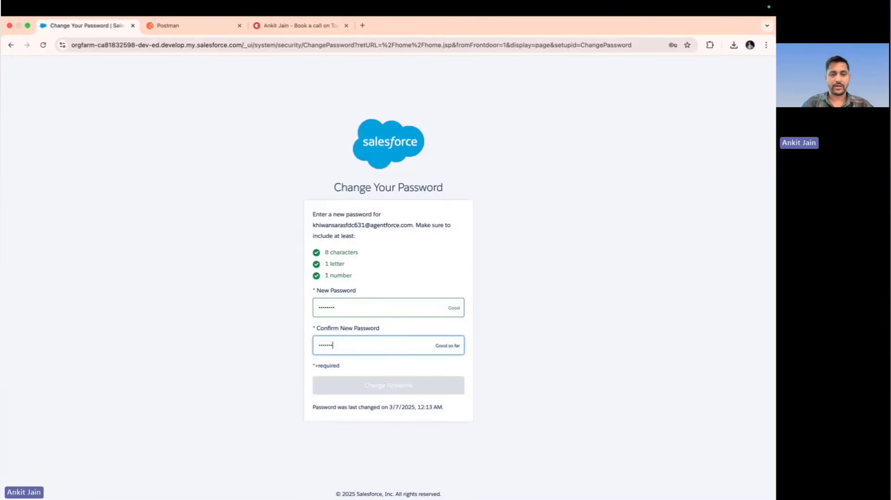
text(•)
click(365, 392)
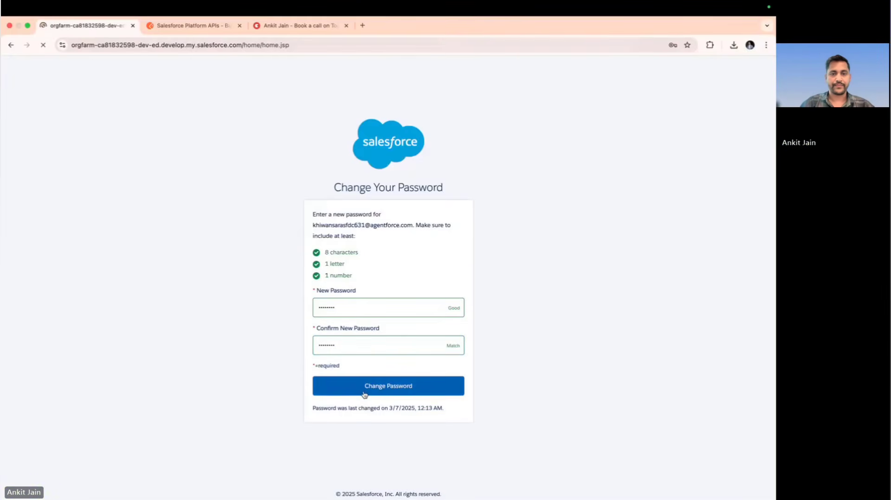
Return to Postman and request a new OAuth 2.0 access token for the forked Salesforce Platform APIs collection
click(200, 29)
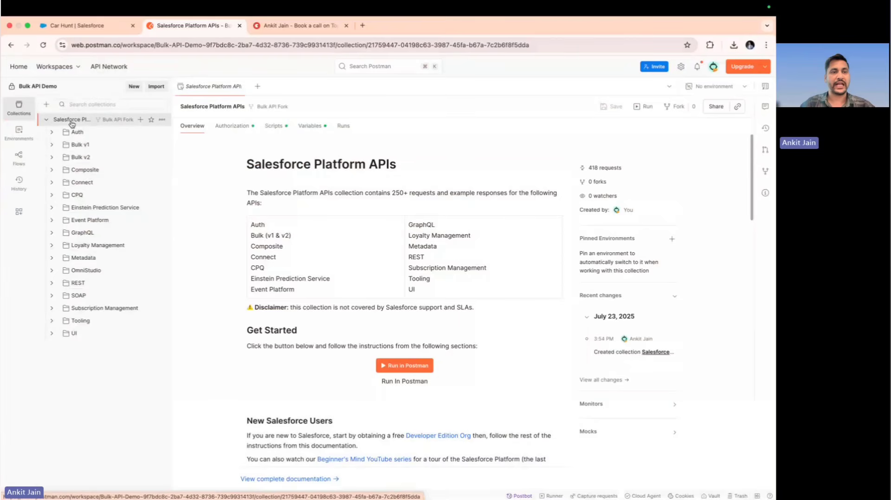
click(230, 126)
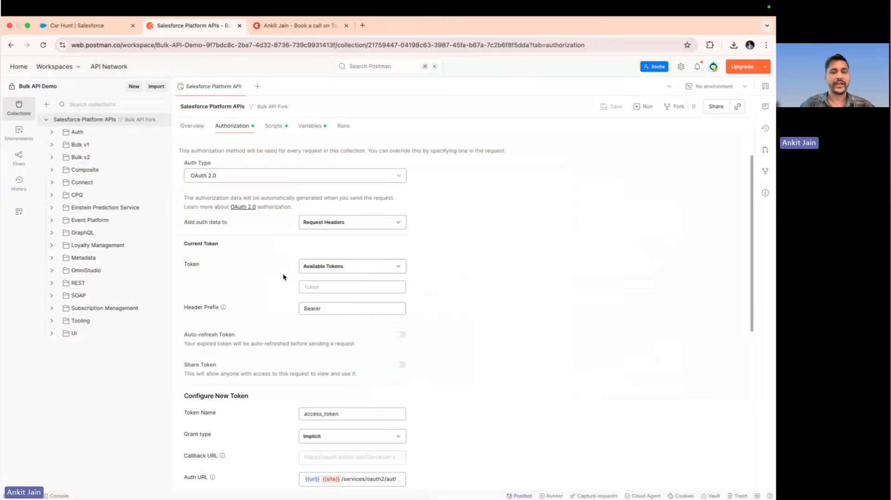
scroll(285, 285, down, 5)
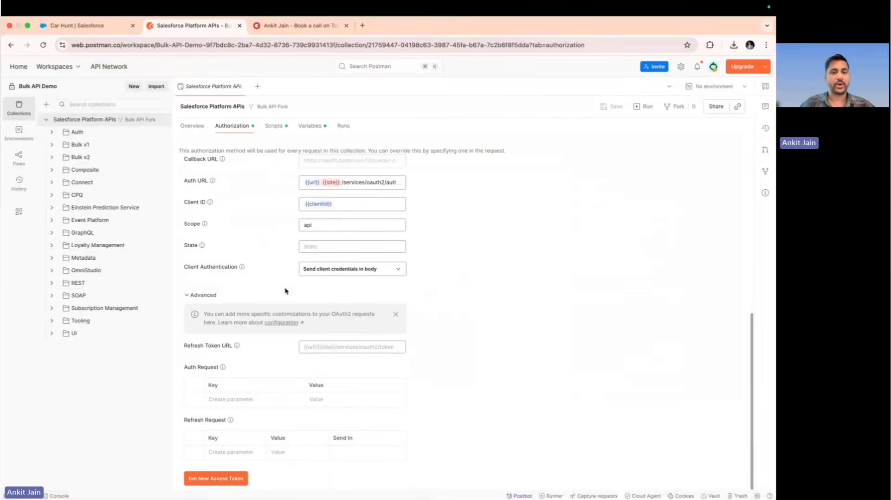
click(225, 480)
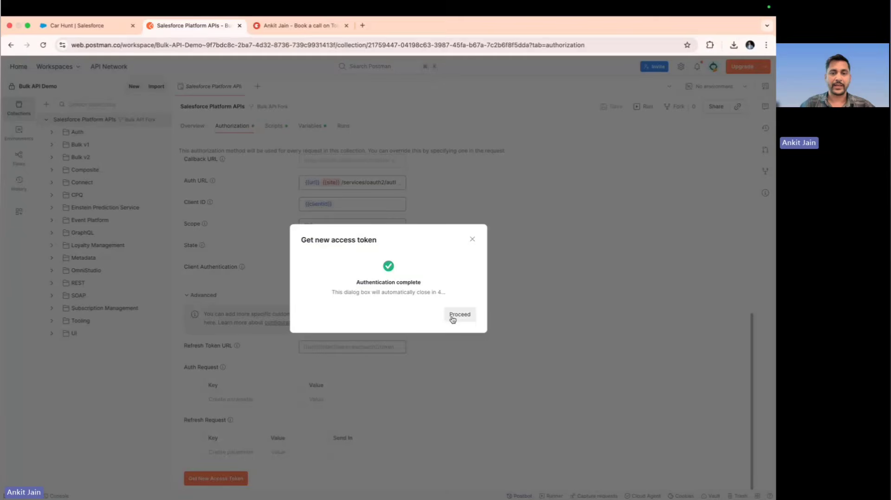
click(452, 318)
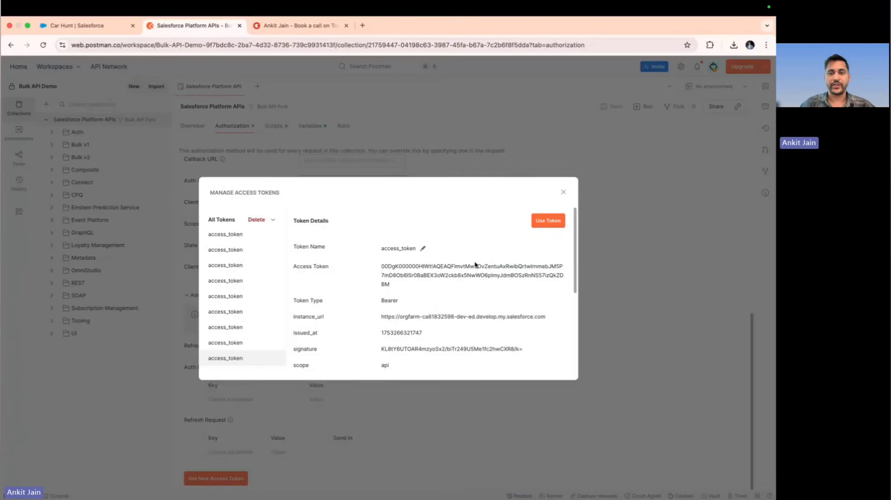
Copy the instance_url from the new token's details and apply the token to the collection
scroll(433, 293, down, 2)
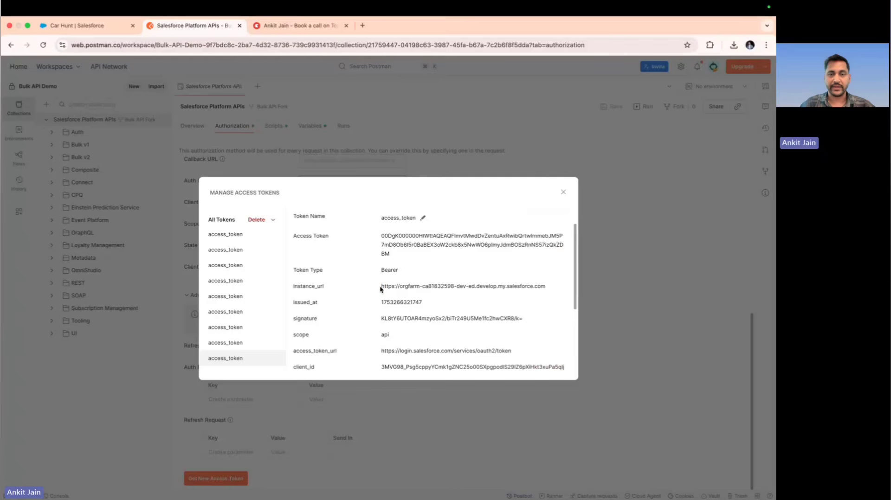
drag(381, 289, 539, 295)
key(super+c)
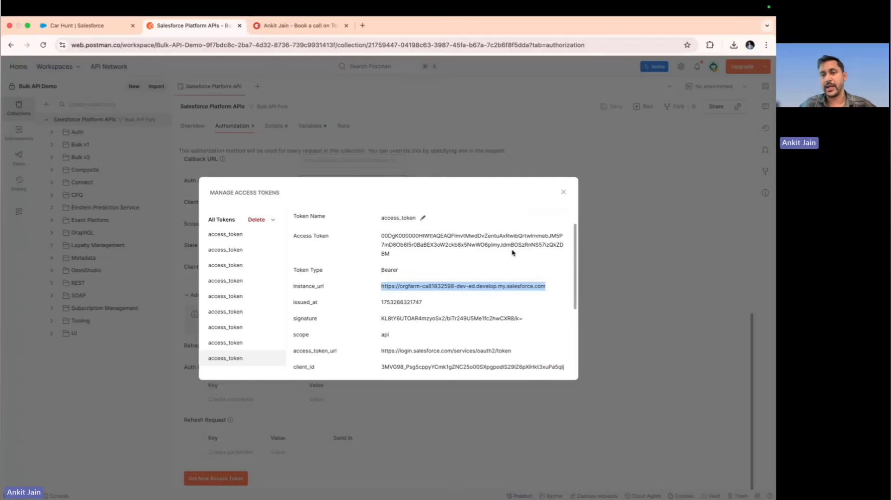
scroll(512, 253, up, 1)
scroll(513, 253, up, 2)
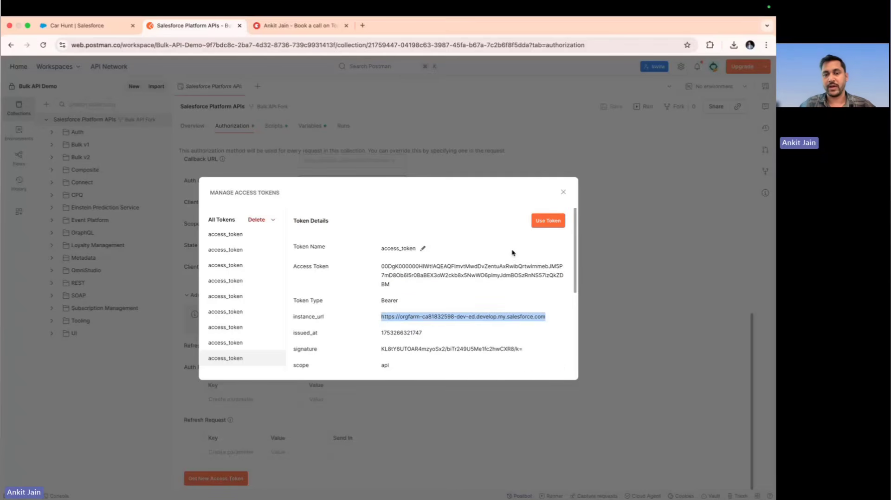
click(547, 227)
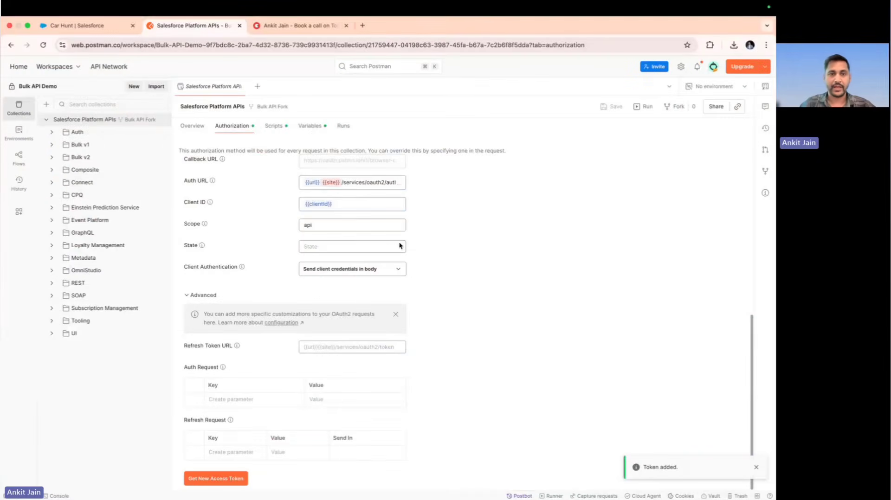
Set the initial and current values of the collection's _endpoint variable to the copied instance URL and save the collection
click(313, 132)
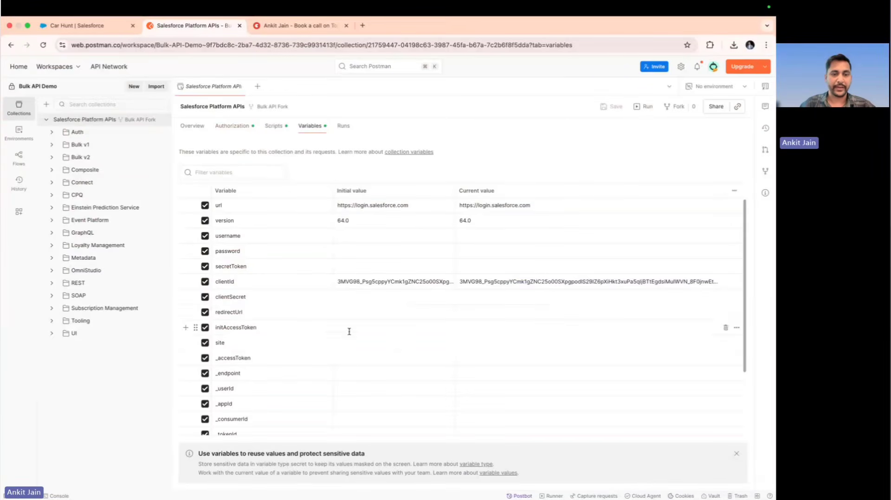
scroll(349, 370, down, 1)
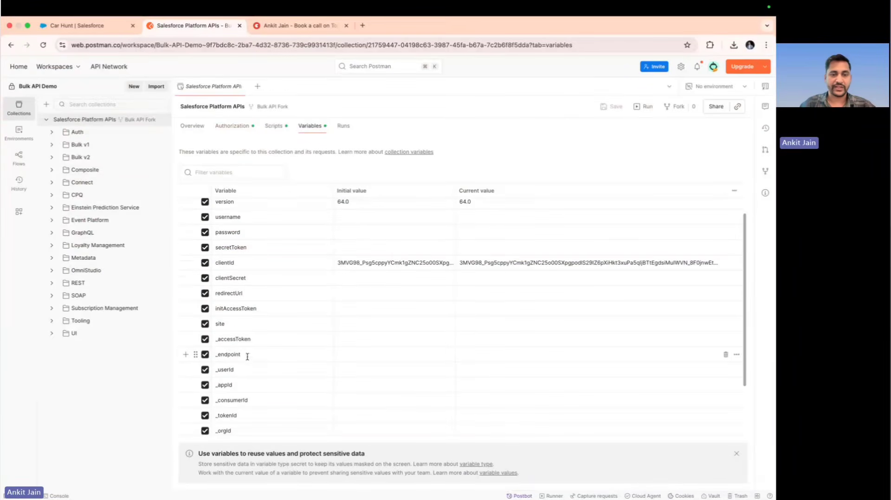
click(366, 353)
key(super+v)
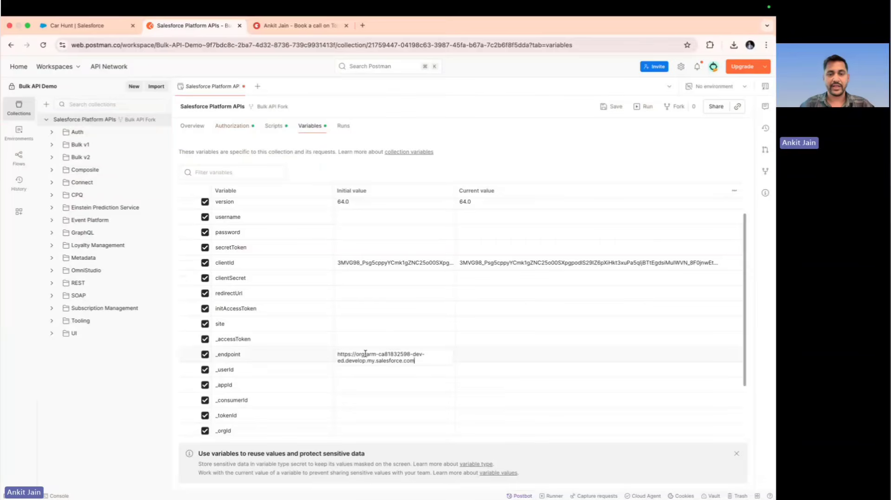
key(Tab)
key(super+v)
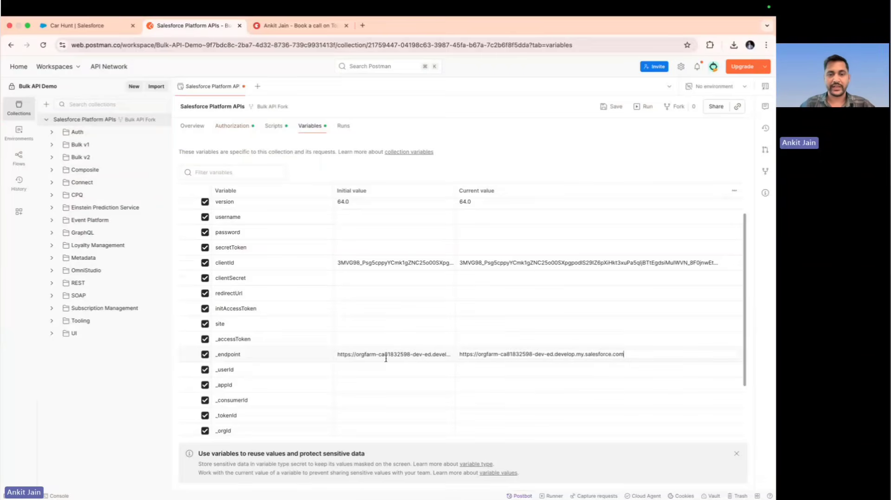
key(super+s)
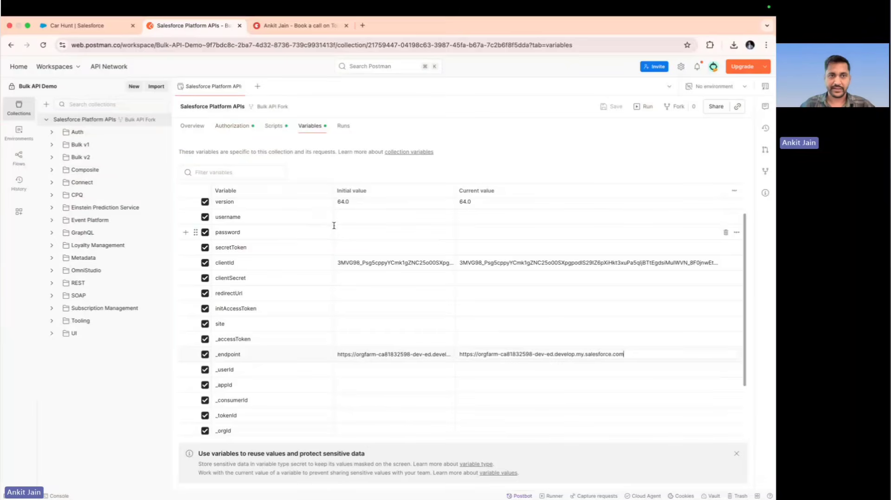
Send the Limits request from the REST folder to test the Salesforce connection, and close the request
click(52, 283)
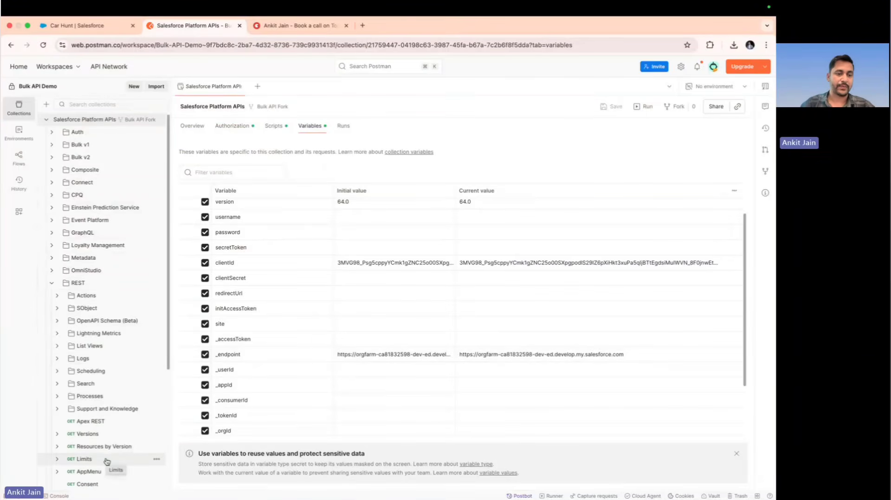
scroll(106, 460, down, 1)
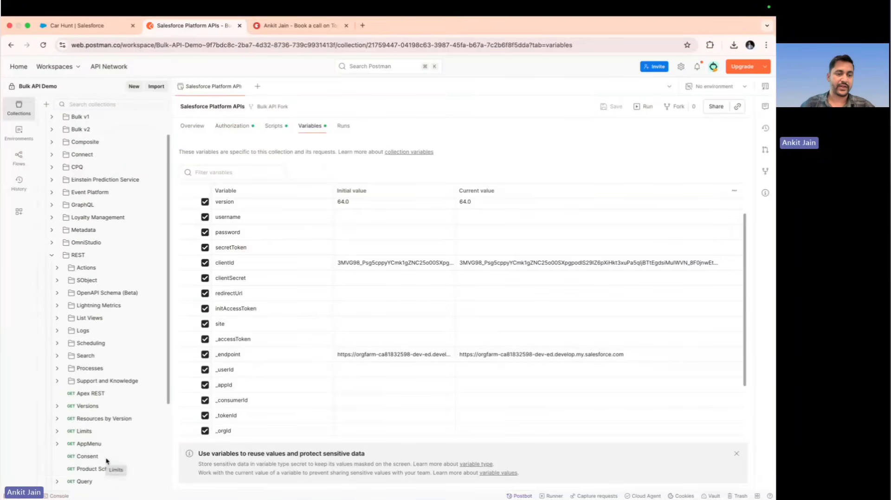
click(103, 432)
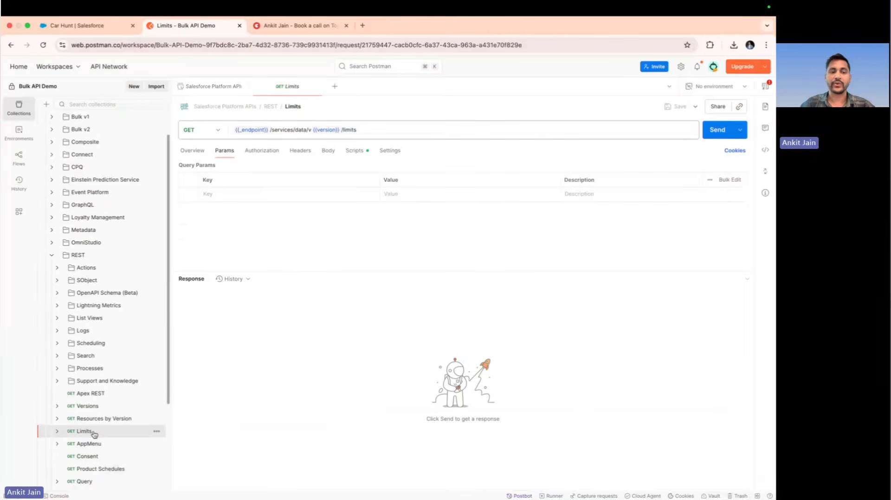
click(714, 131)
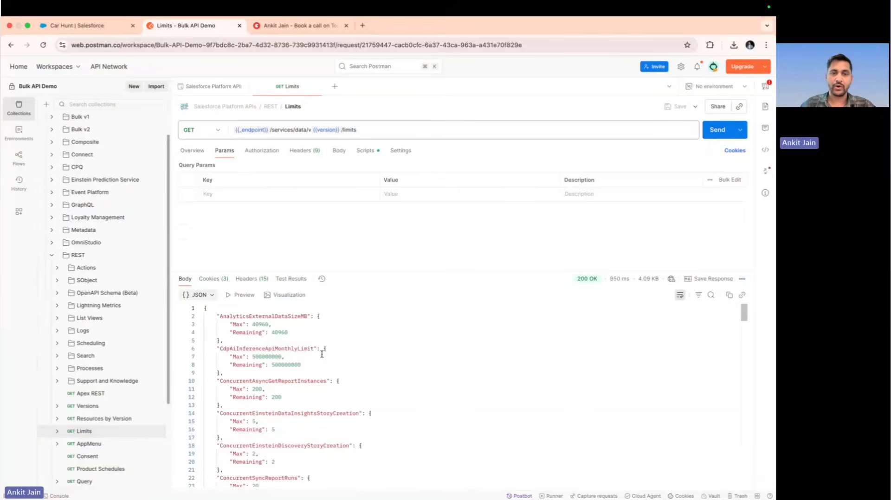
click(321, 87)
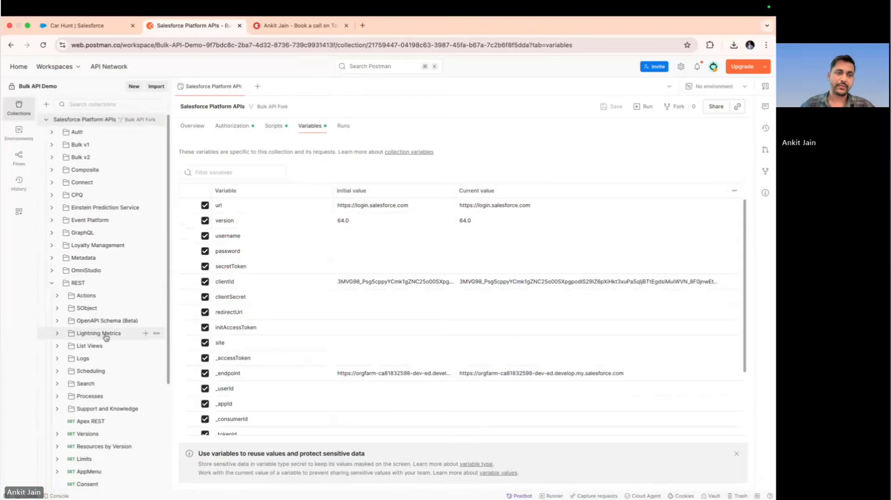
Collapse the REST folder and open the Create job request in the Bulk v2 folder
click(52, 284)
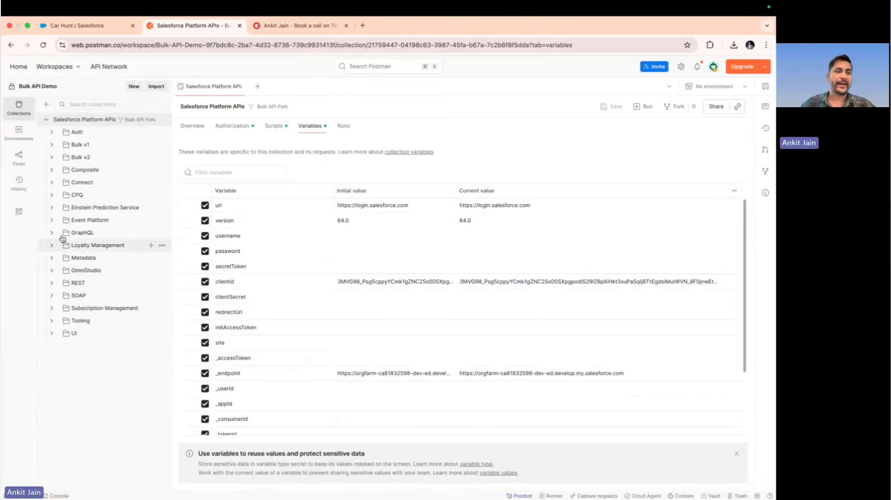
click(52, 158)
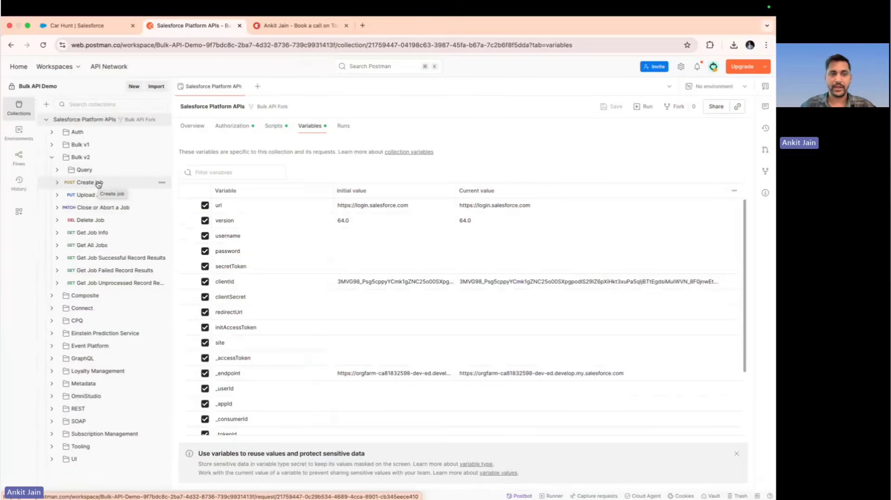
click(99, 183)
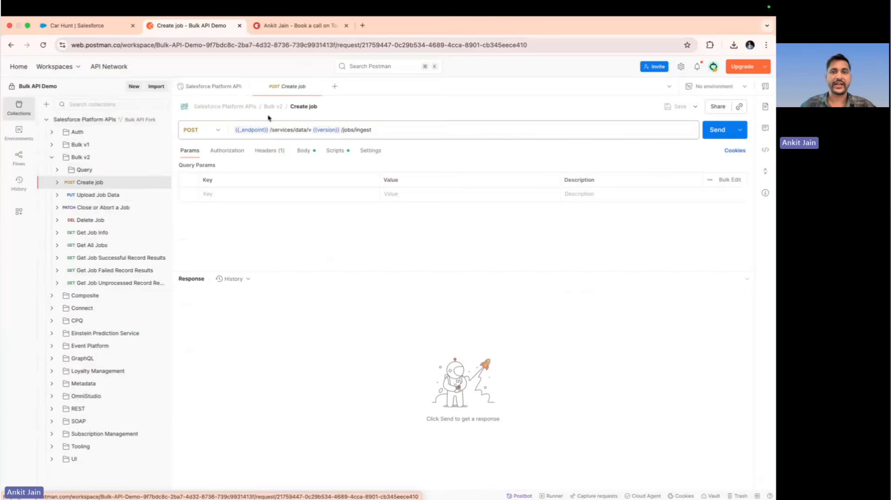
Search the web for "create job bulk api v2" in a new browser tab and open the Salesforce Developers Create a Job guide
click(363, 25)
text(c)
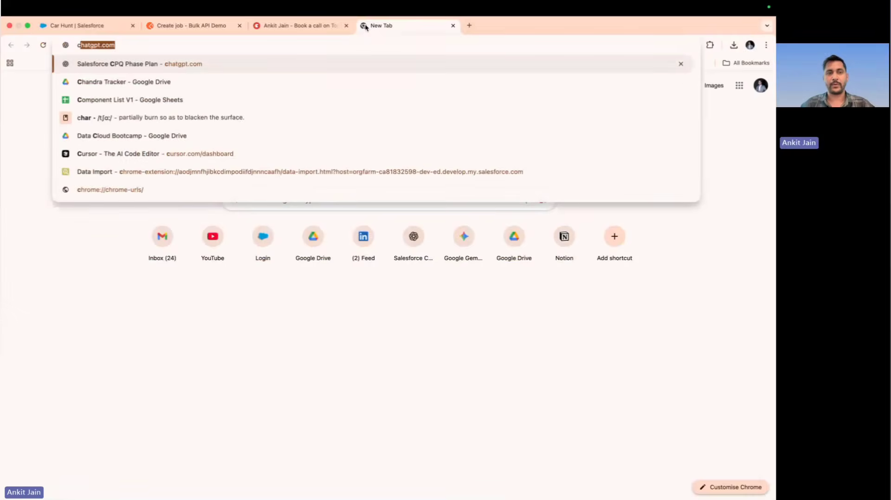
text(reate job )
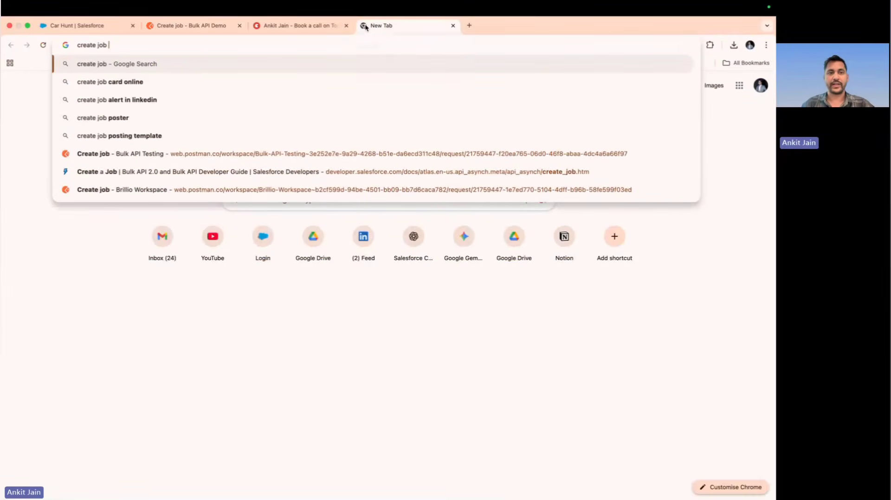
text(bulk api)
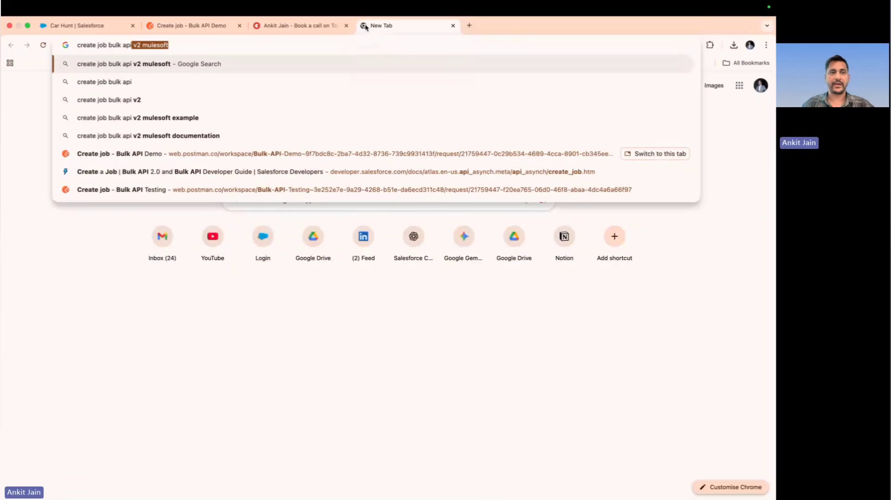
text( v2)
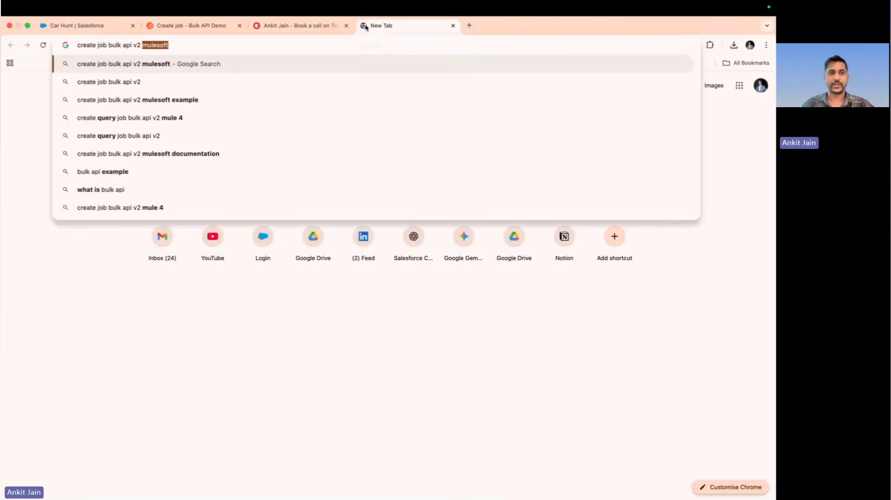
key(Return)
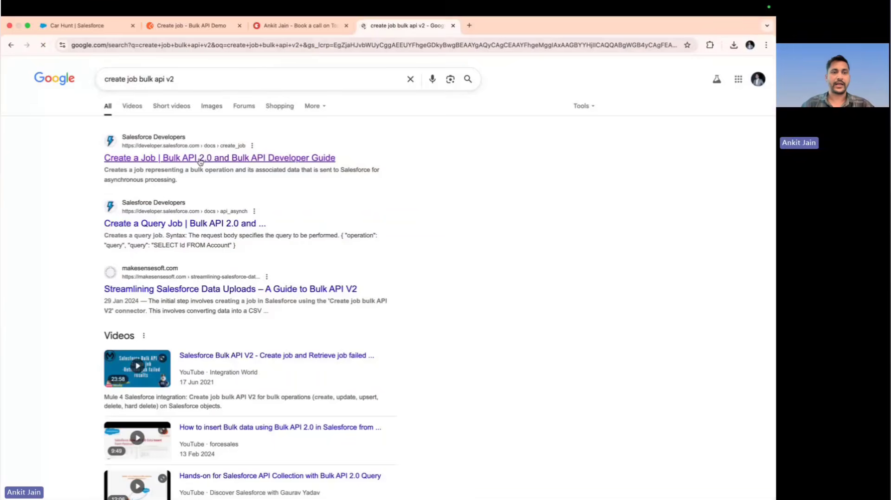
click(207, 159)
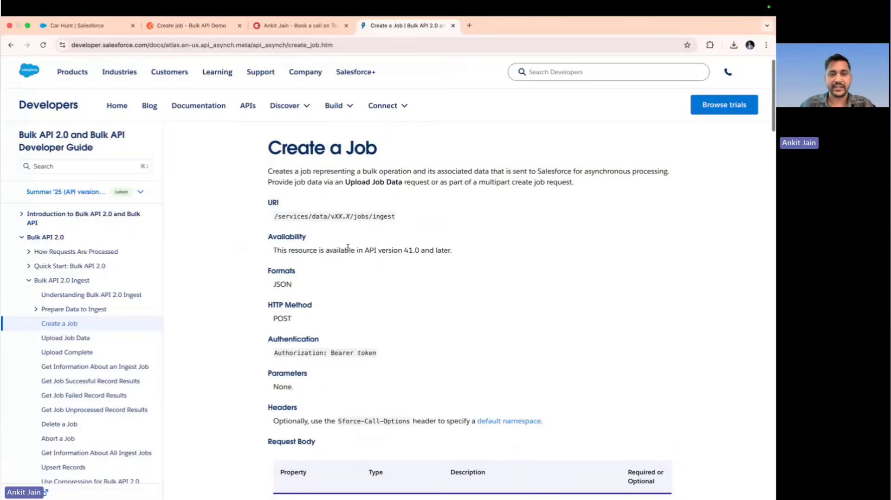
Examine the Create a Job guide's URI, HTTP method and request body properties, including which are required and the valid operation values
double_click(383, 216)
scroll(383, 215, down, 1)
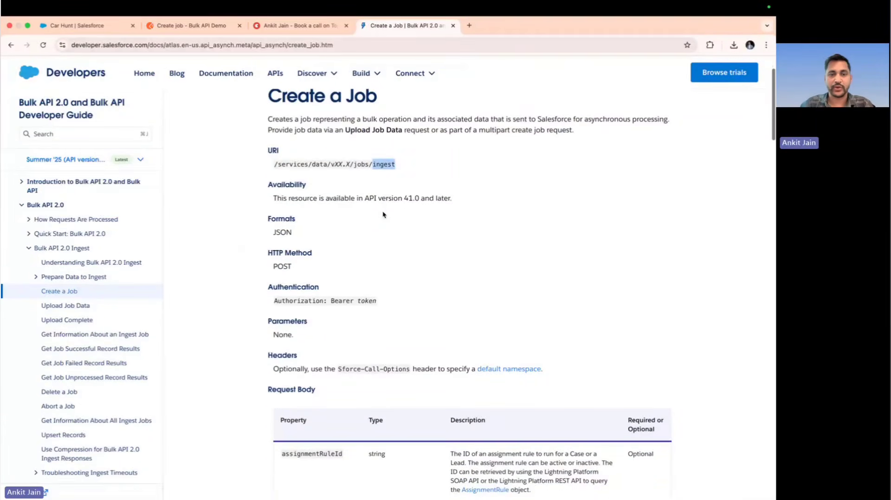
double_click(279, 266)
scroll(278, 267, down, 3)
scroll(278, 267, down, 2)
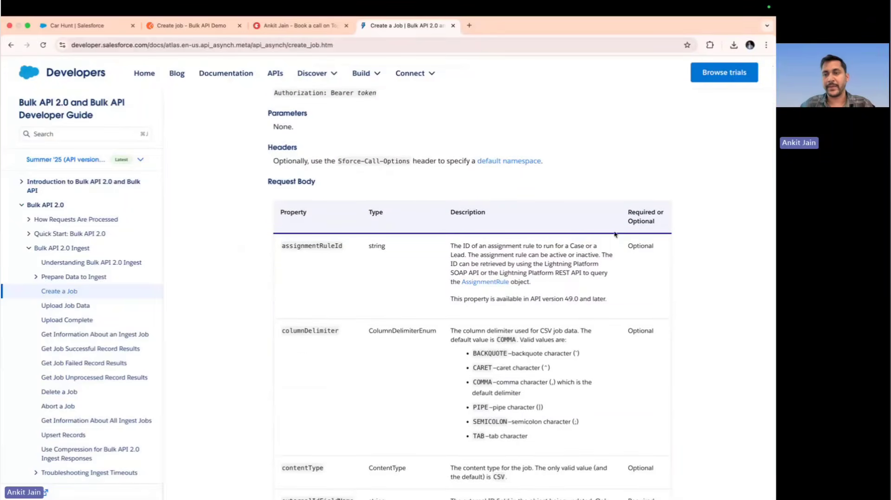
double_click(634, 244)
scroll(634, 243, down, 3)
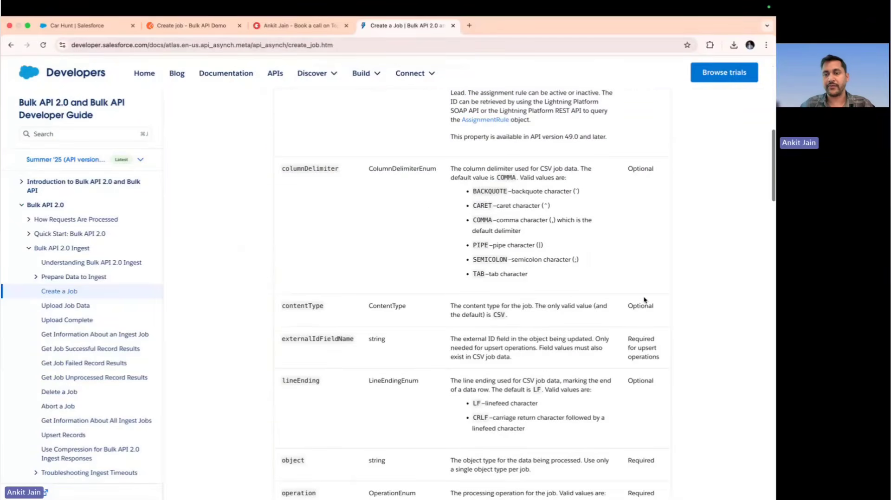
double_click(643, 306)
scroll(641, 395, down, 2)
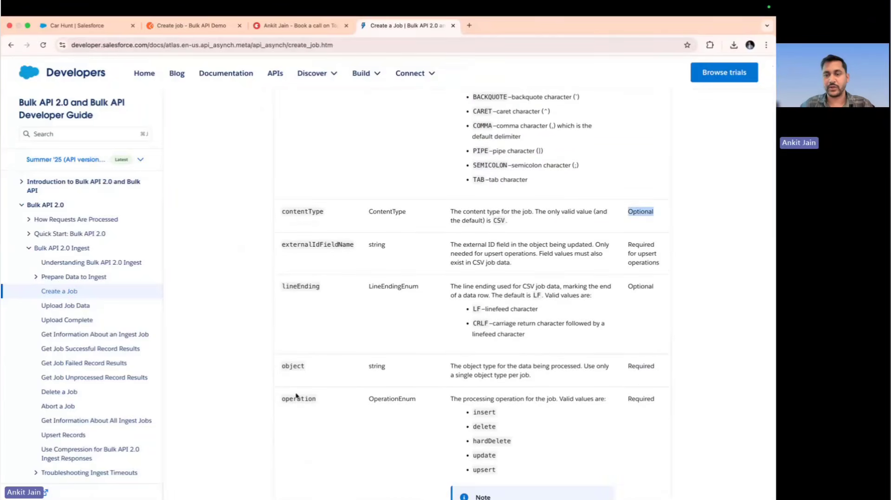
double_click(321, 244)
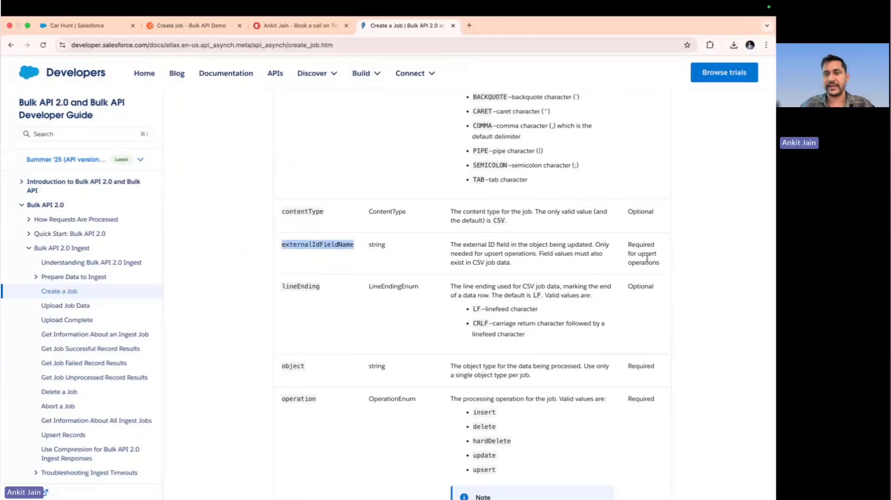
click(683, 309)
scroll(684, 309, down, 1)
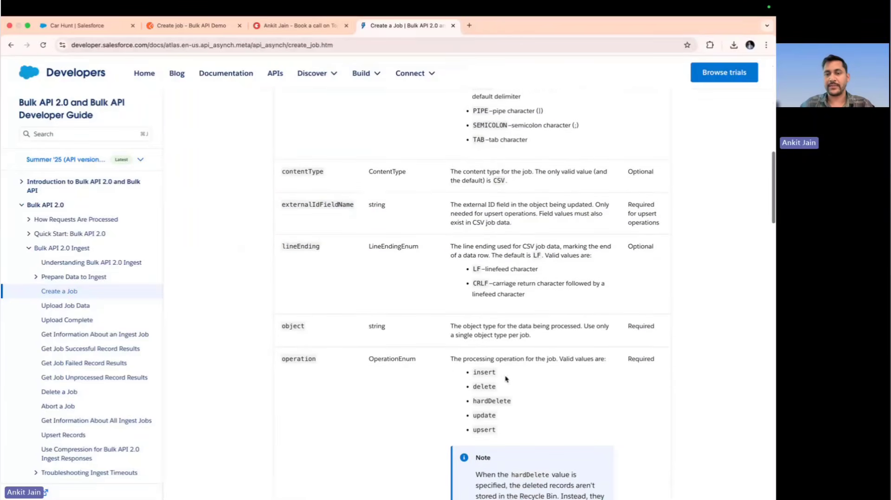
double_click(485, 373)
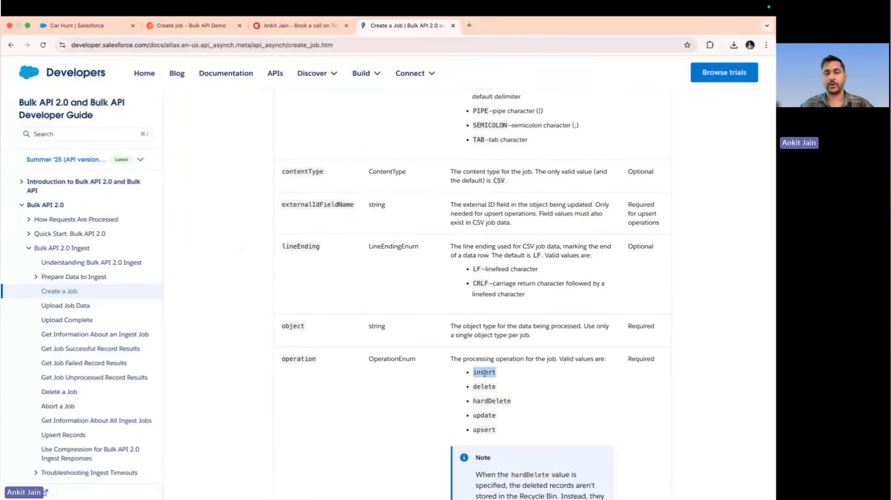
Return to Postman and set the Create job request body's operation to "insert" and its object to "Account"
click(202, 21)
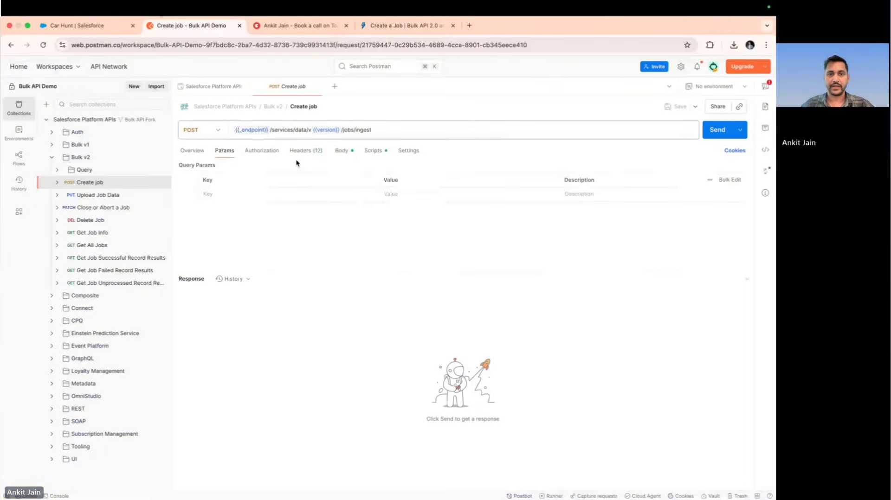
click(342, 152)
double_click(270, 200)
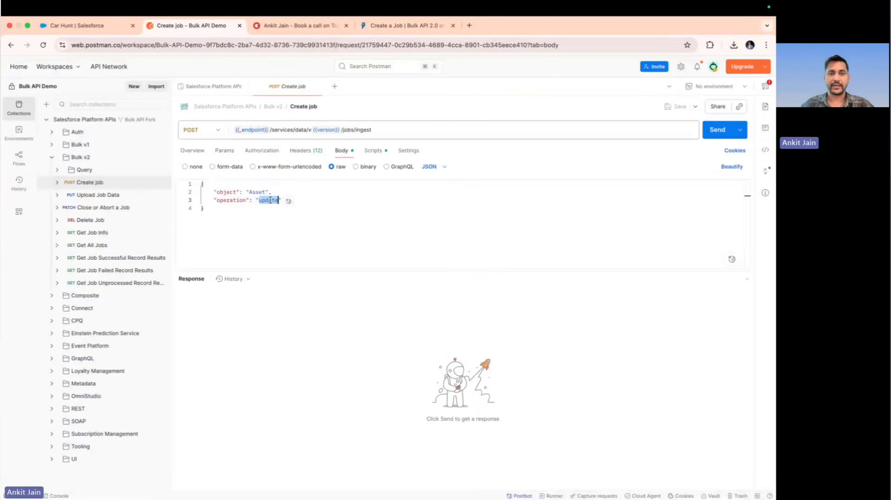
text(insert)
double_click(254, 191)
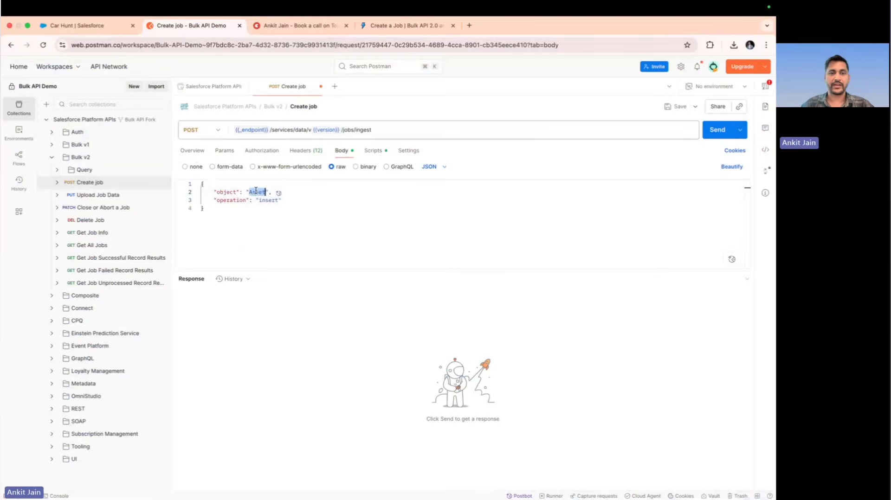
text(Account)
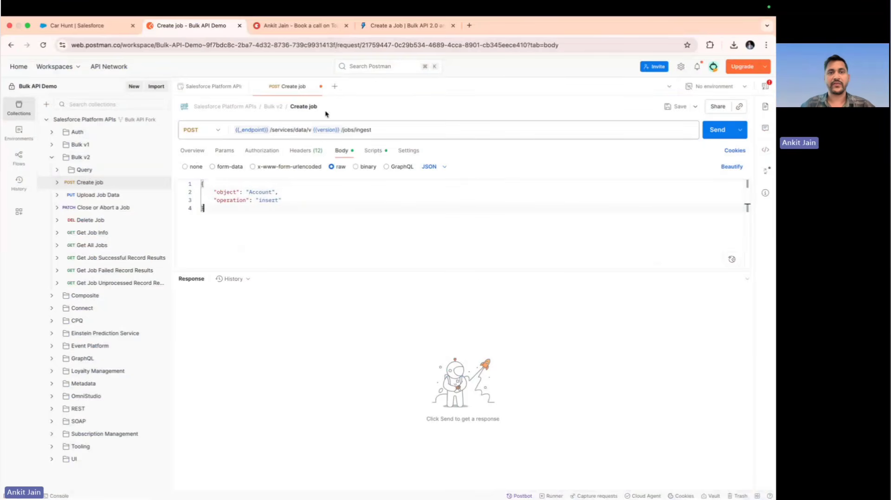
Switch to the Create a Job guide and copy the lineEnding property name from the request body table
click(397, 26)
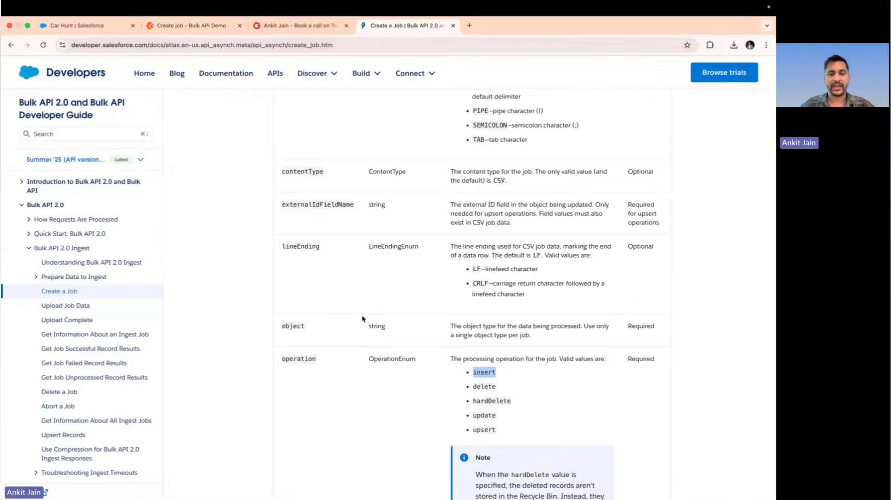
scroll(363, 319, down, 5)
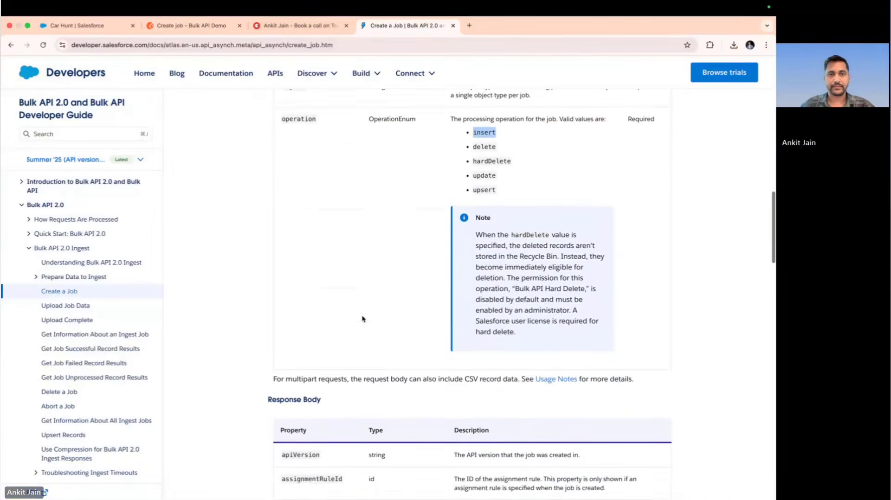
scroll(363, 319, up, 5)
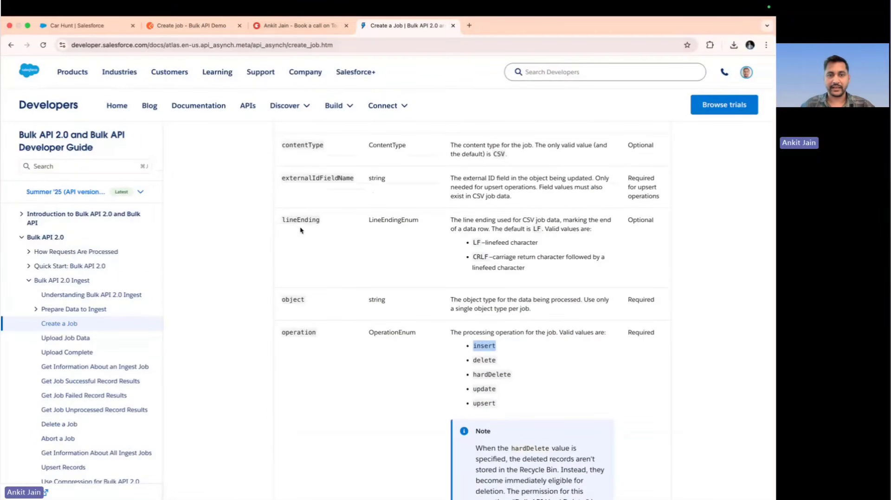
double_click(299, 220)
key(super+c)
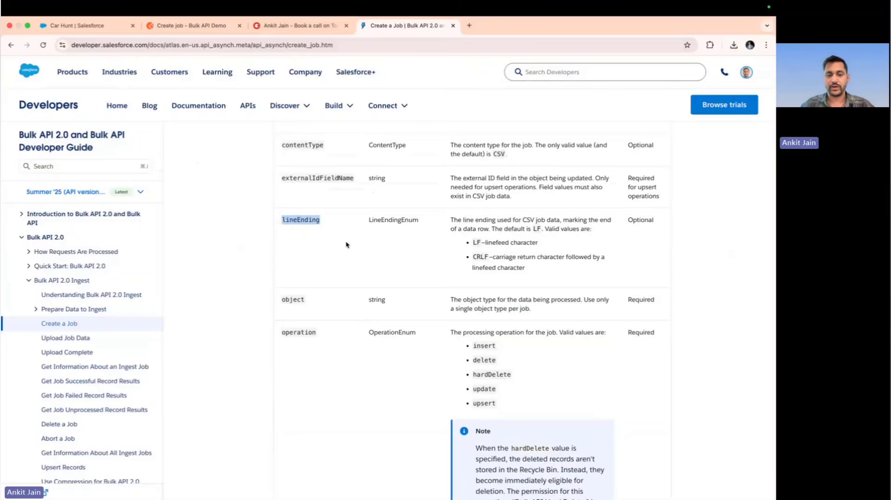
Return to Postman and add a lineEnding property with the value "CRLF" below the operation in the Create job body
click(191, 26)
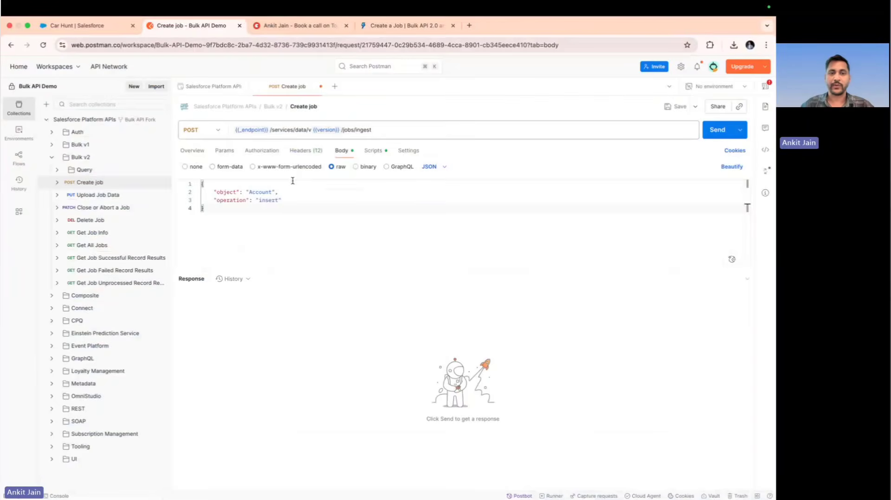
click(283, 200)
text(,)
key(Return)
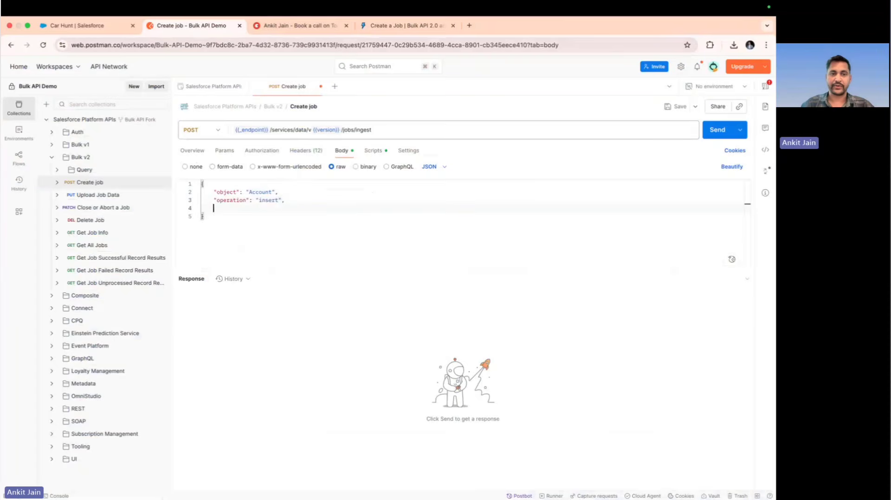
text(")
key(super+v)
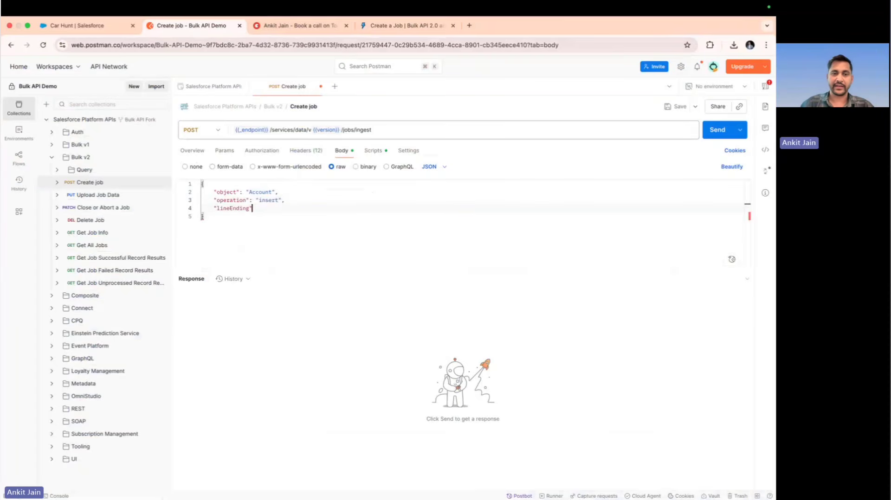
text(" : "CRLF")
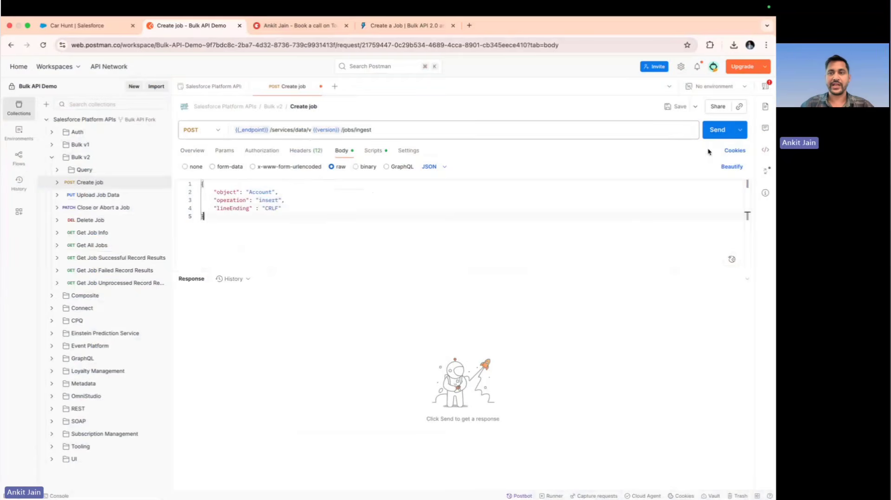
Send the Create job request and select the new job's id value in the response
click(716, 131)
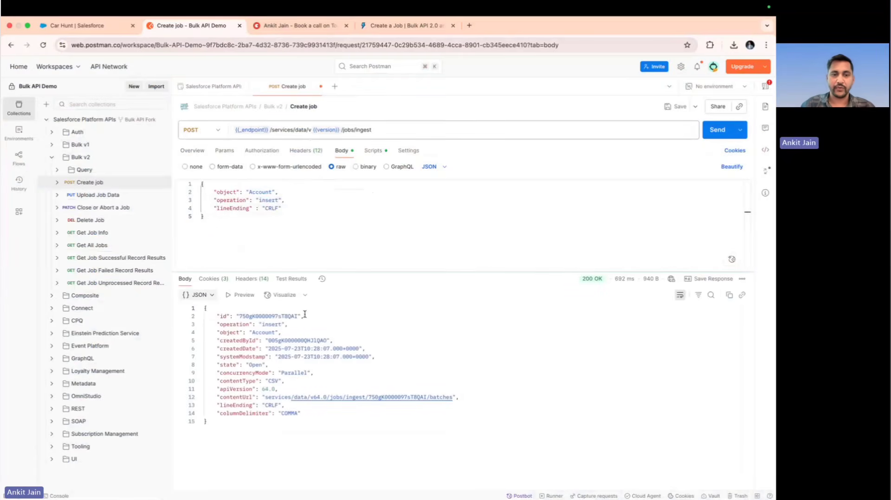
double_click(272, 317)
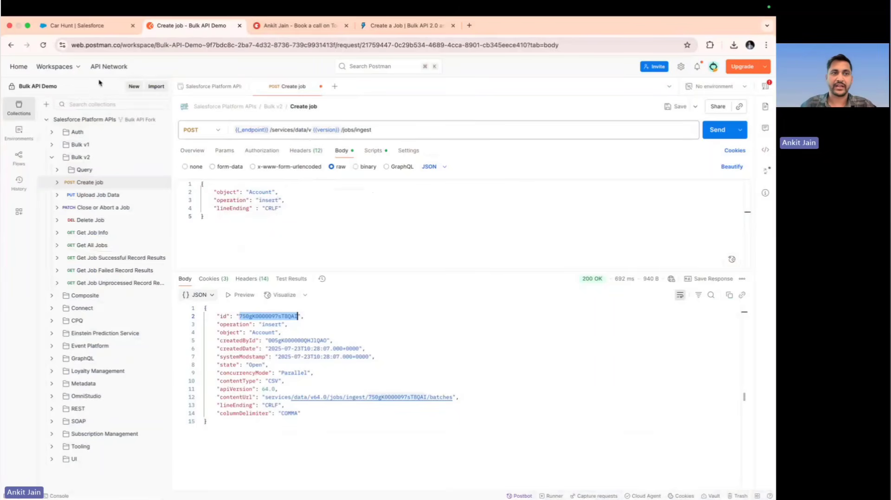
Switch to the Salesforce org and open Setup for the current app
click(94, 28)
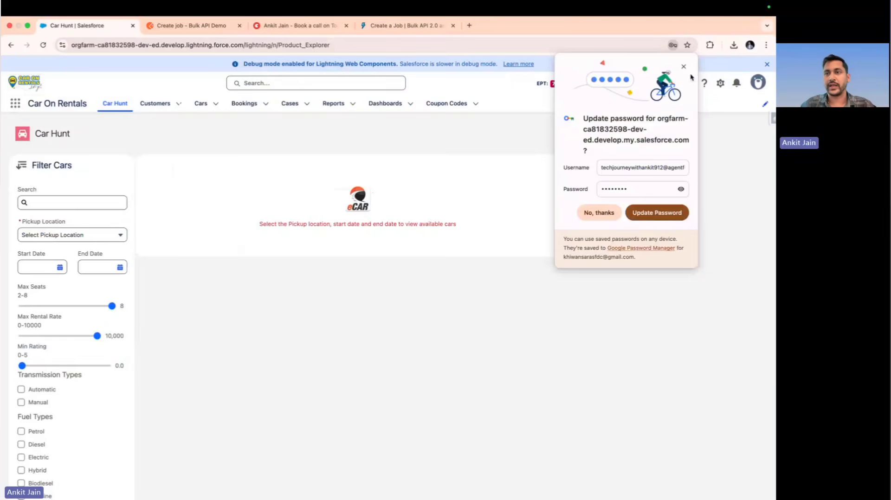
click(721, 84)
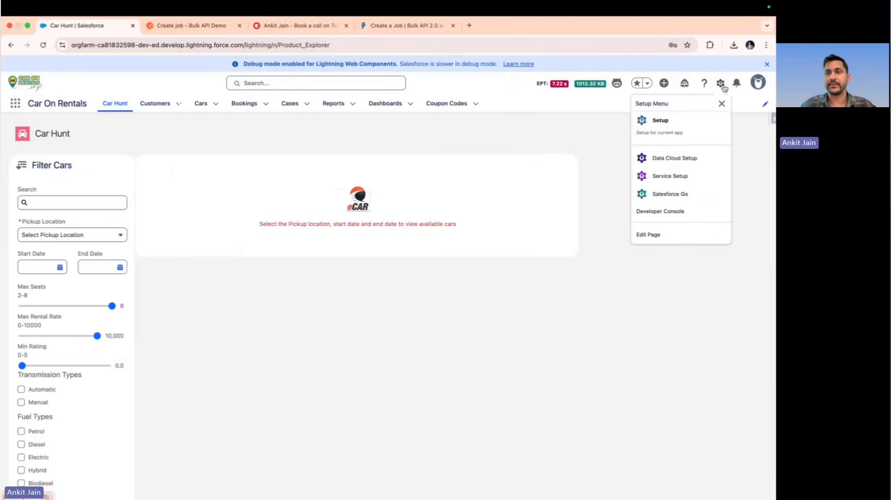
click(664, 130)
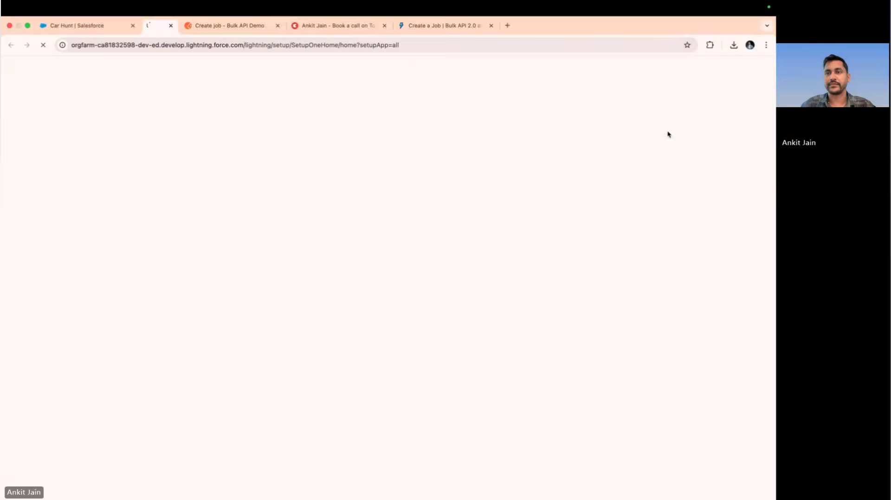
Return to the Car Hunt page, search the App Launcher for "sales" and open the Sales app
click(107, 26)
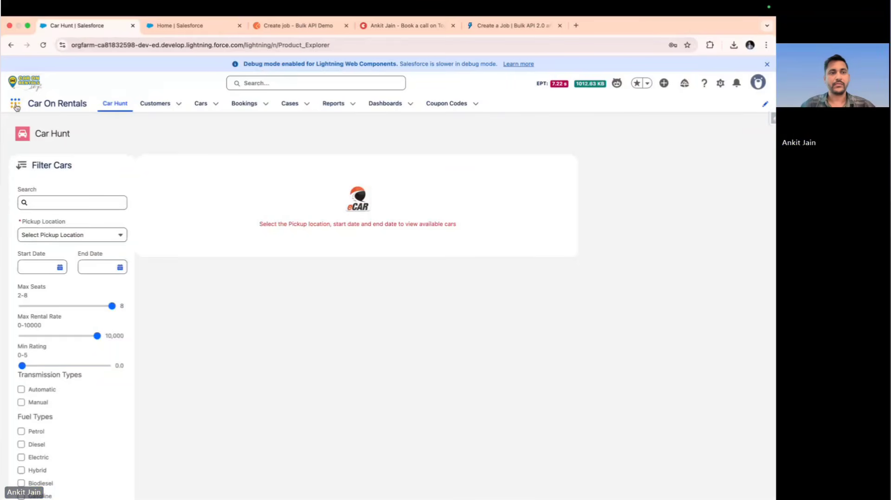
click(16, 104)
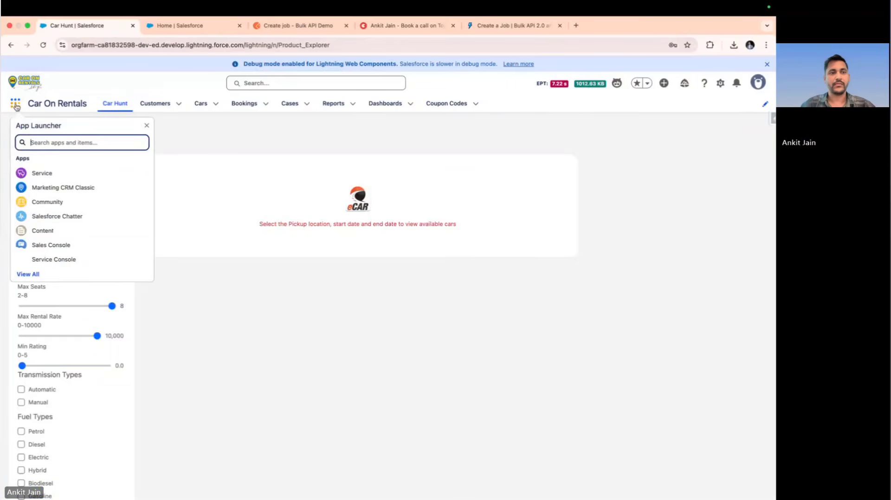
click(49, 155)
click(49, 144)
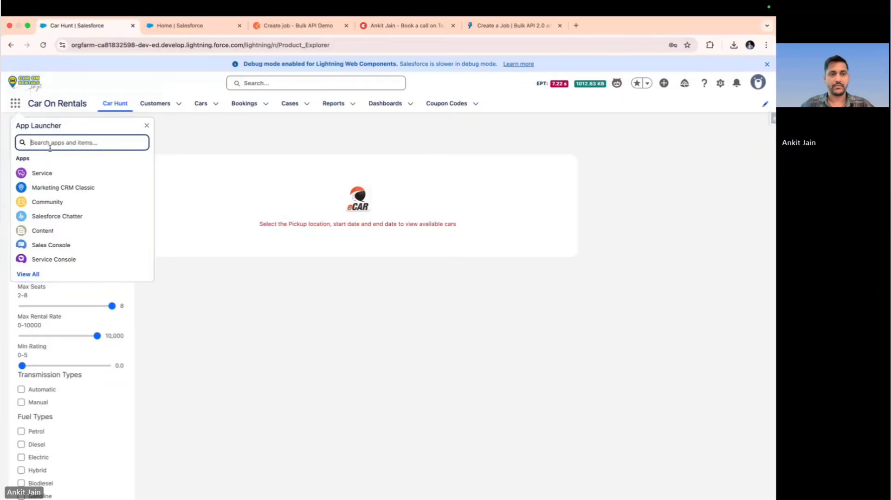
text(sales)
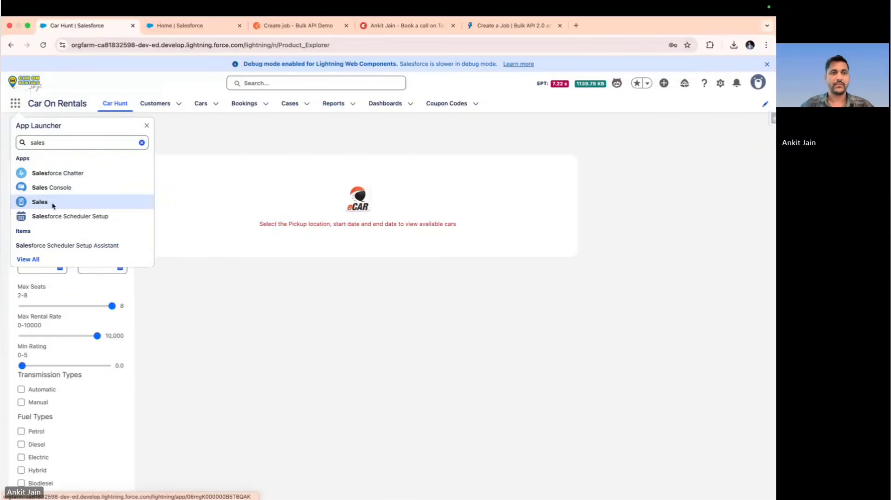
click(52, 203)
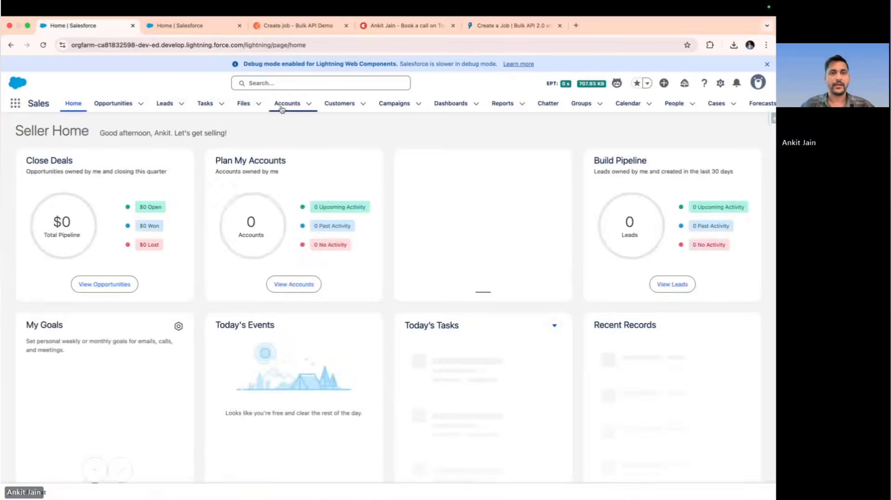
Open the Accounts list in the All Accounts view and pin that view
click(282, 106)
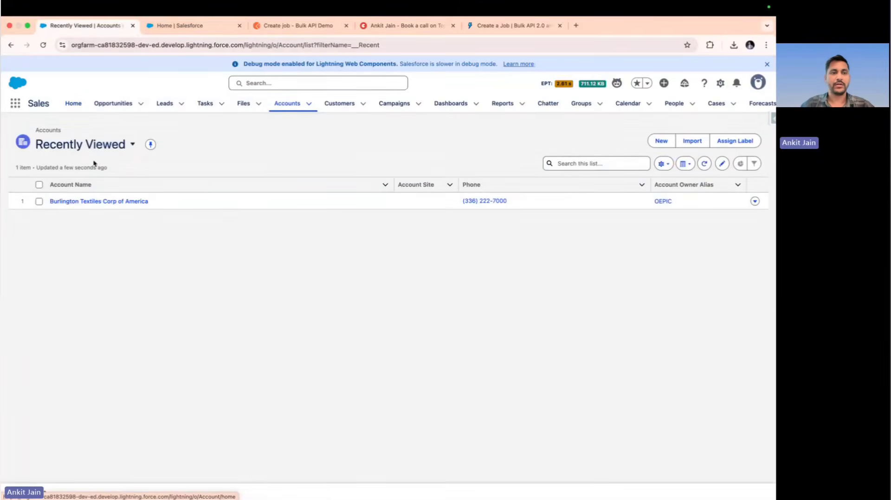
click(106, 150)
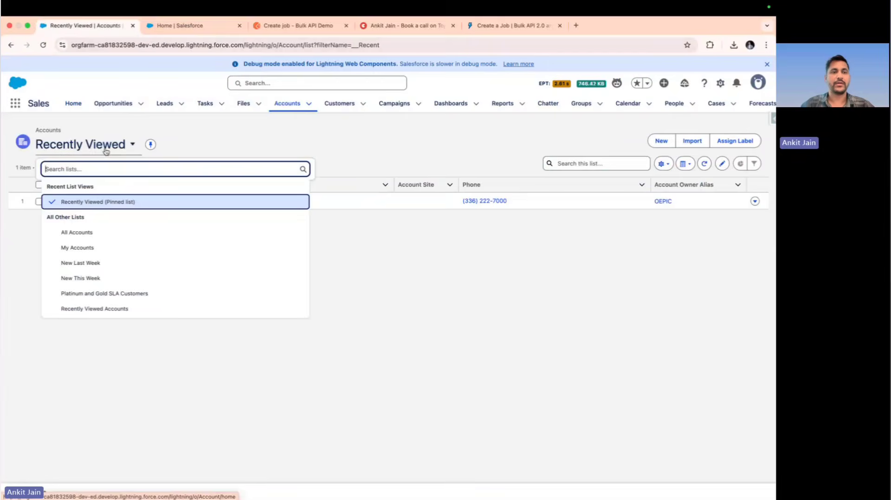
click(97, 231)
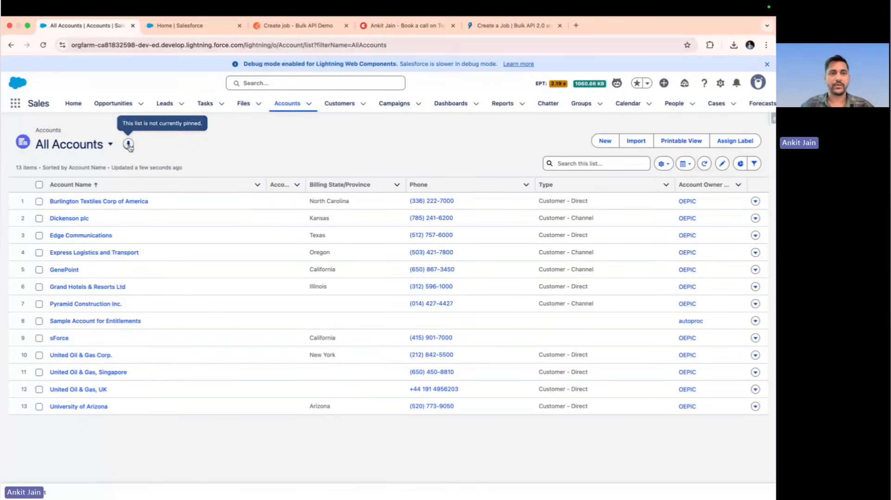
click(129, 145)
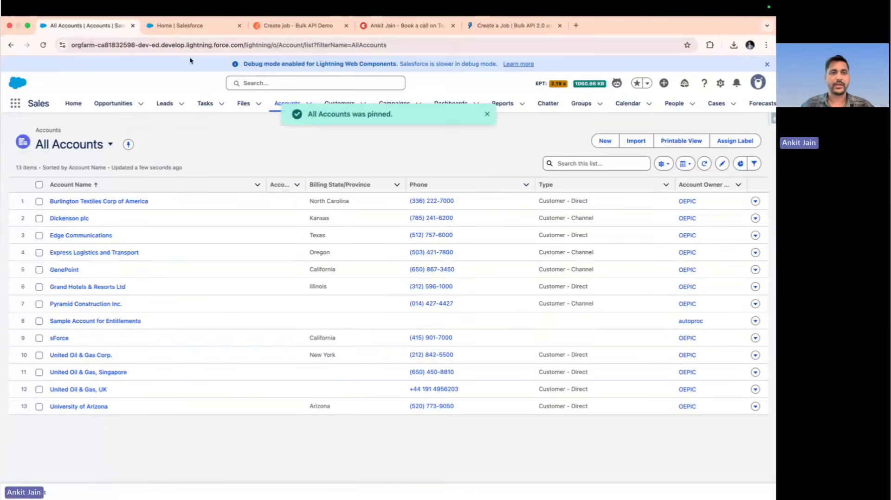
In Setup, search for "bulk", open Bulk Data Load Jobs and check the in-progress job's object and operation
click(194, 26)
click(75, 124)
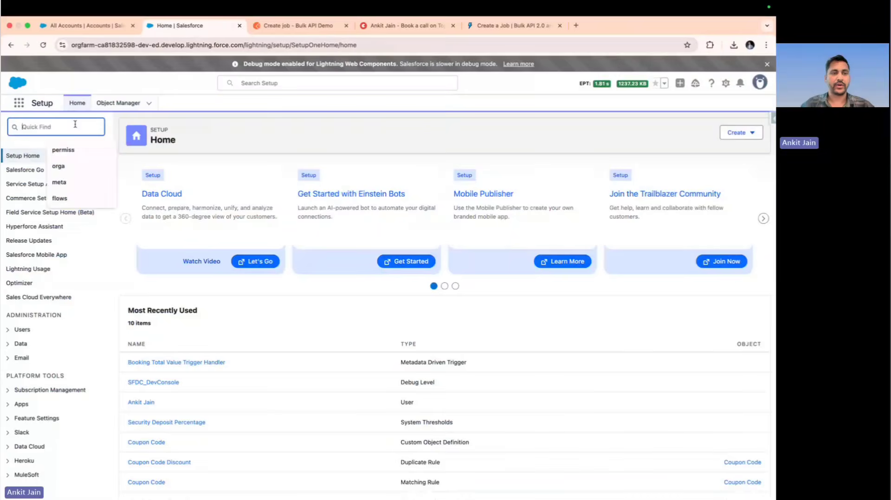
text(bulk)
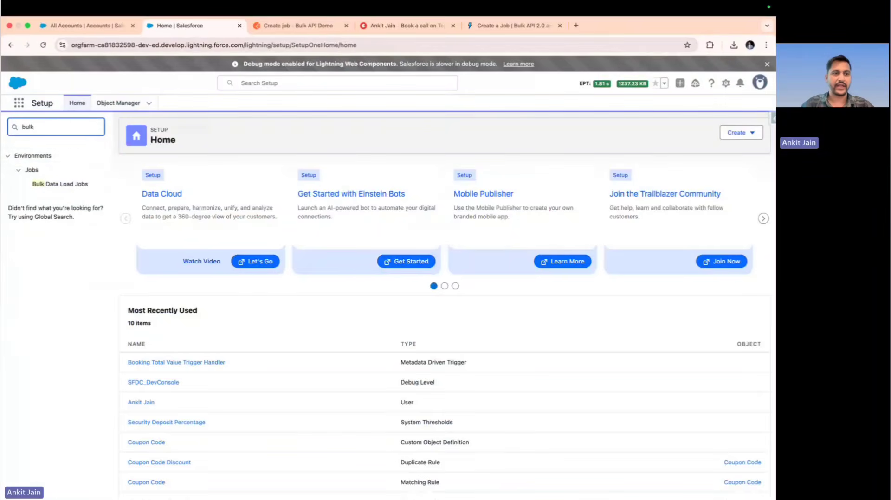
click(76, 186)
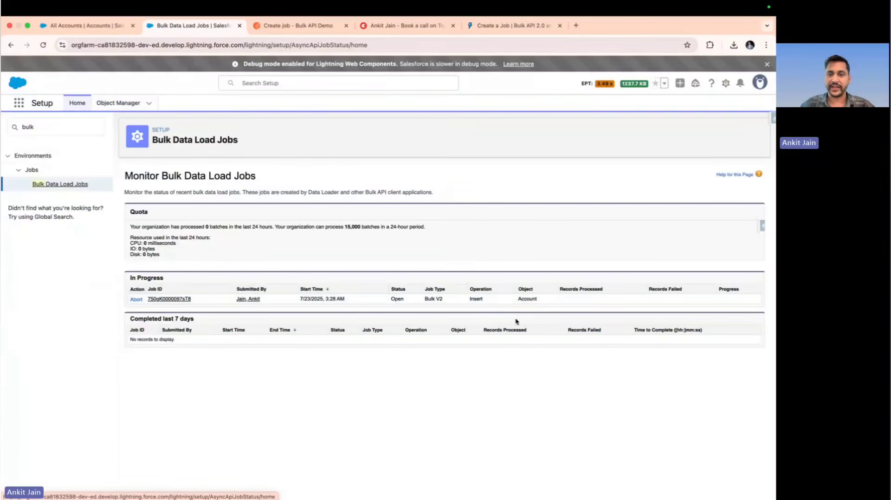
double_click(532, 301)
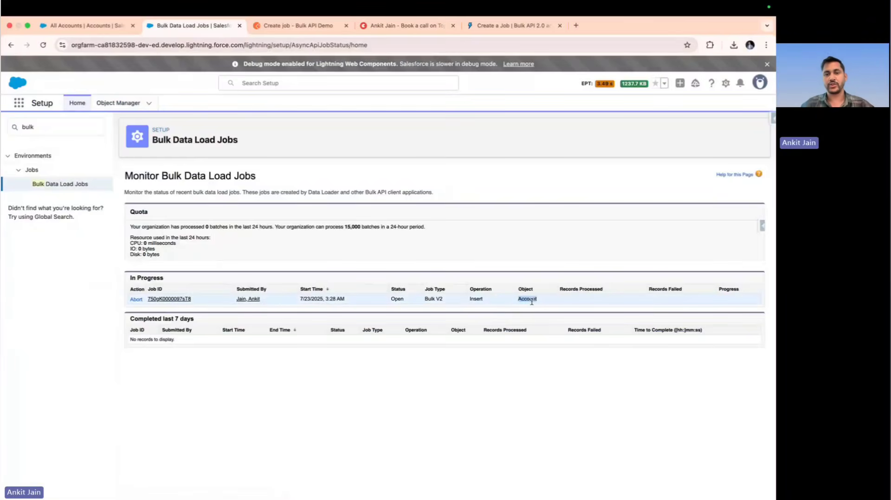
click(479, 298)
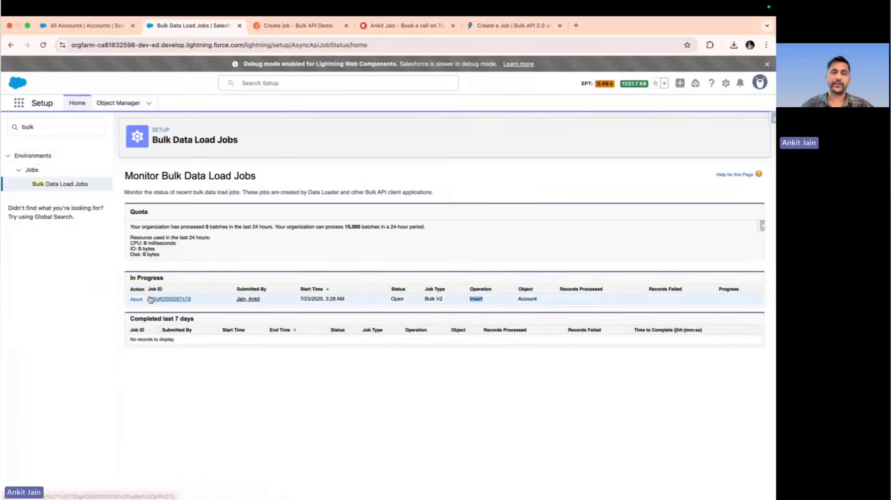
Return to Postman and consult the presentation's Upload data slide for the PUT request
click(254, 27)
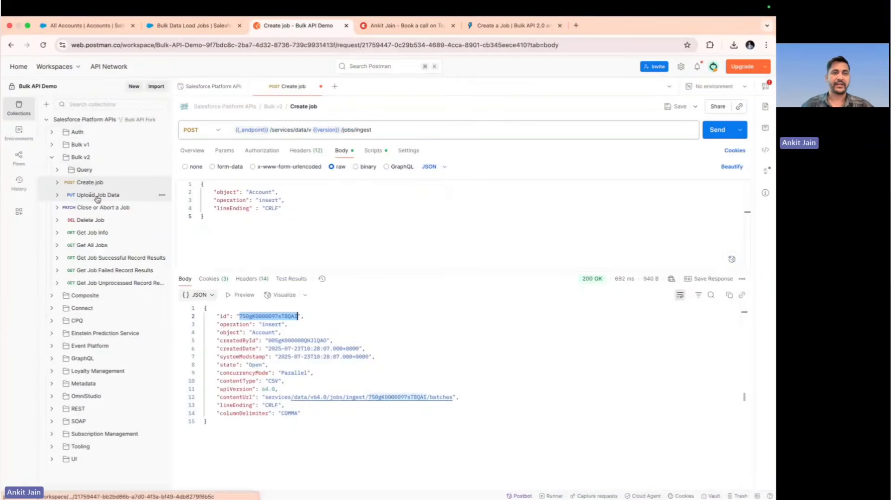
key(ctrl+Left)
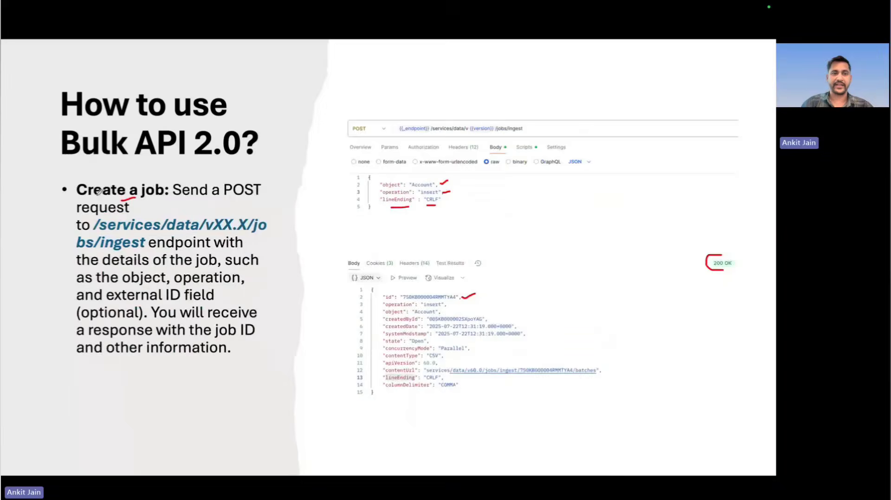
key(Right)
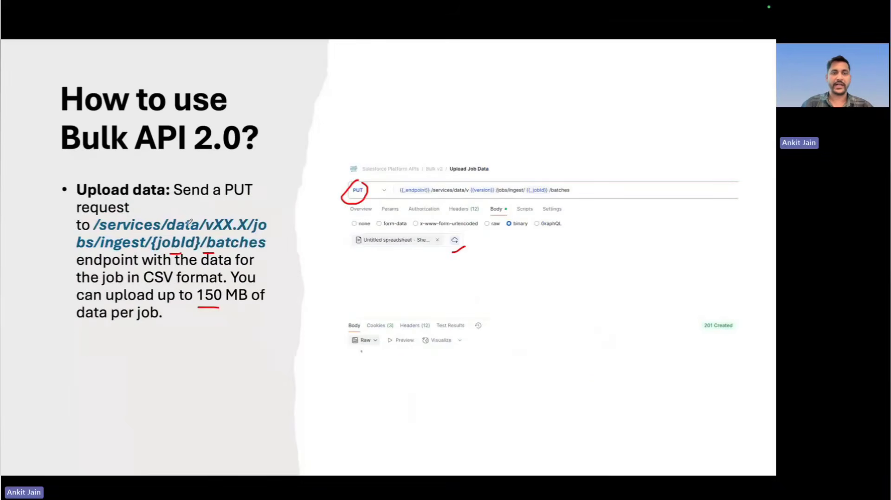
key(ctrl+Right)
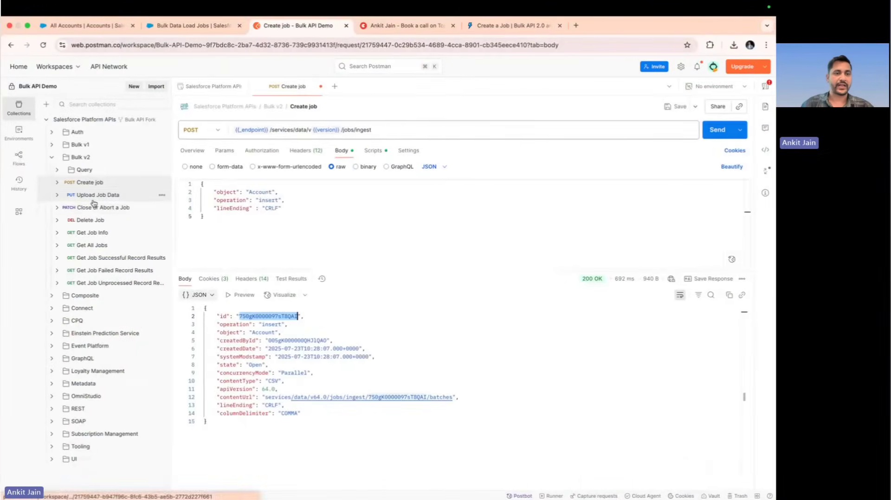
Open the Upload Job Data request under Bulk v2, check its Content-Type header and show its body settings
click(93, 201)
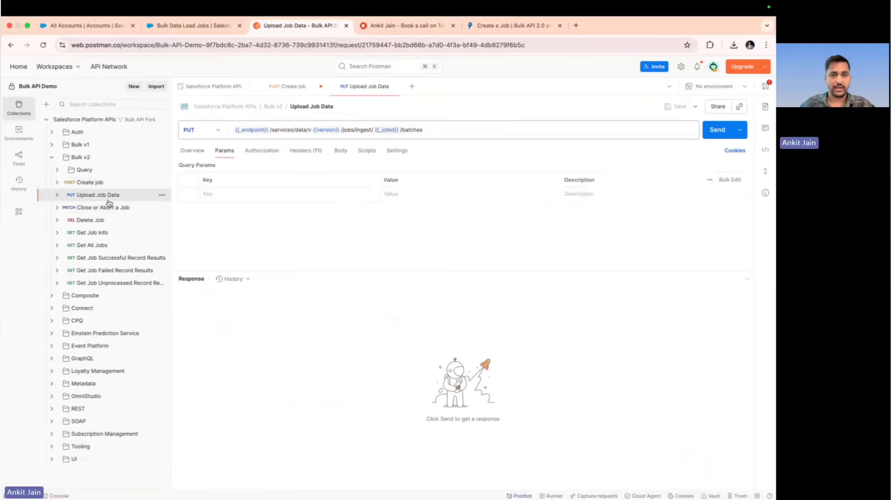
click(313, 150)
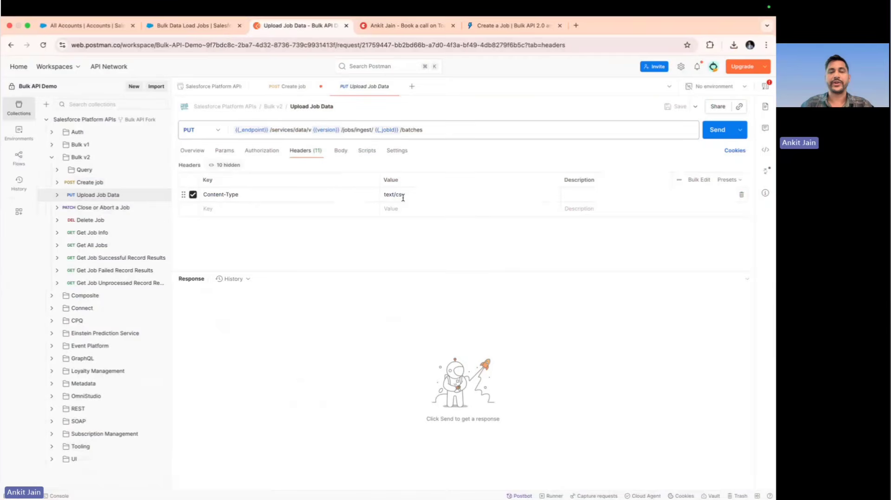
click(341, 152)
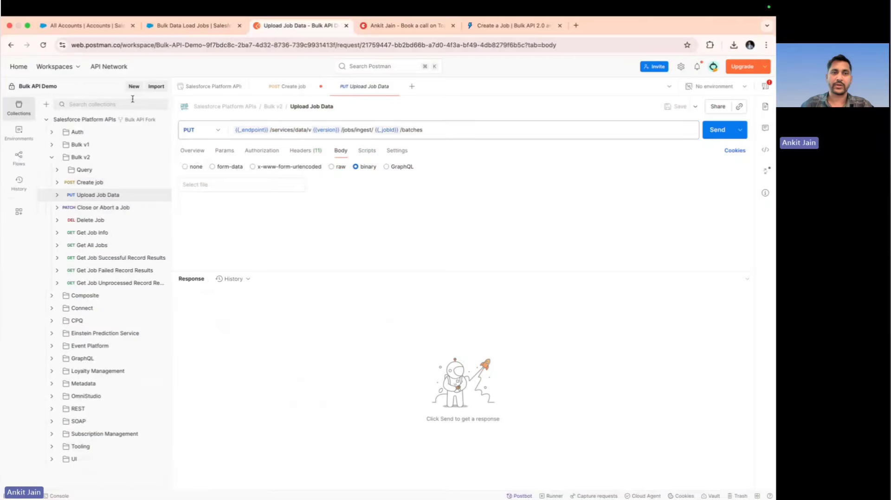
Switch to the Salesforce accounts list and open Data Export in Salesforce Inspector
click(97, 26)
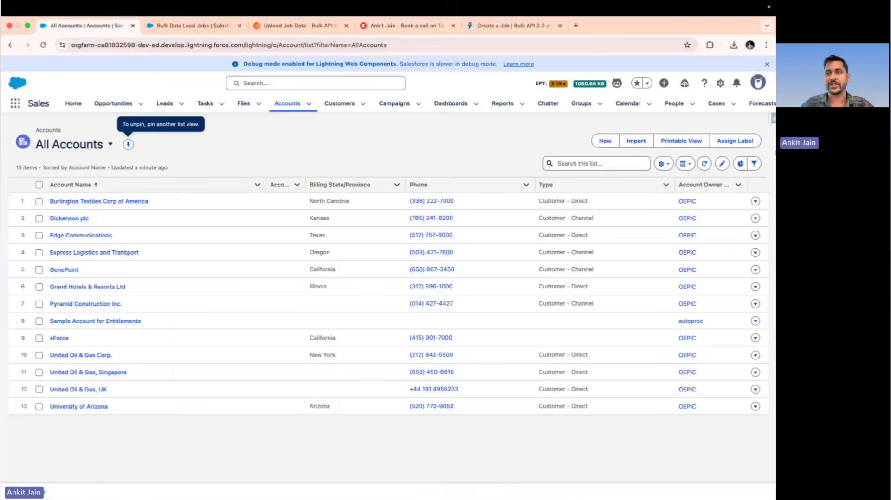
click(772, 123)
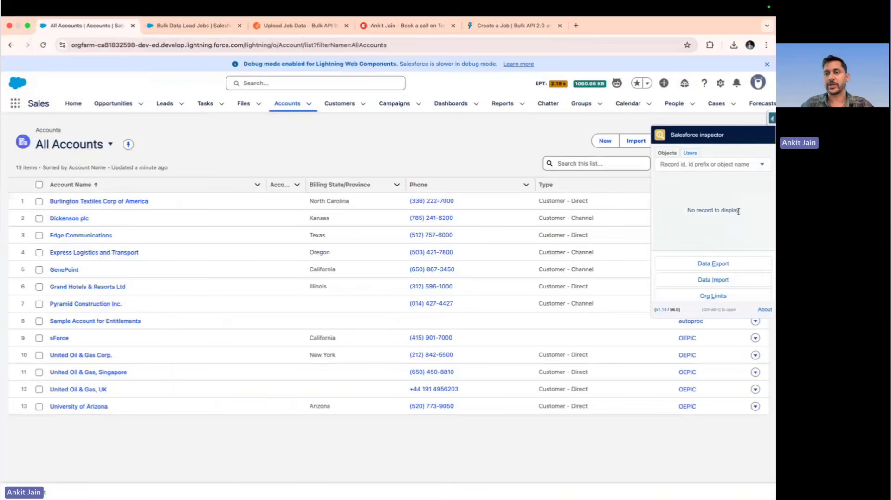
click(728, 268)
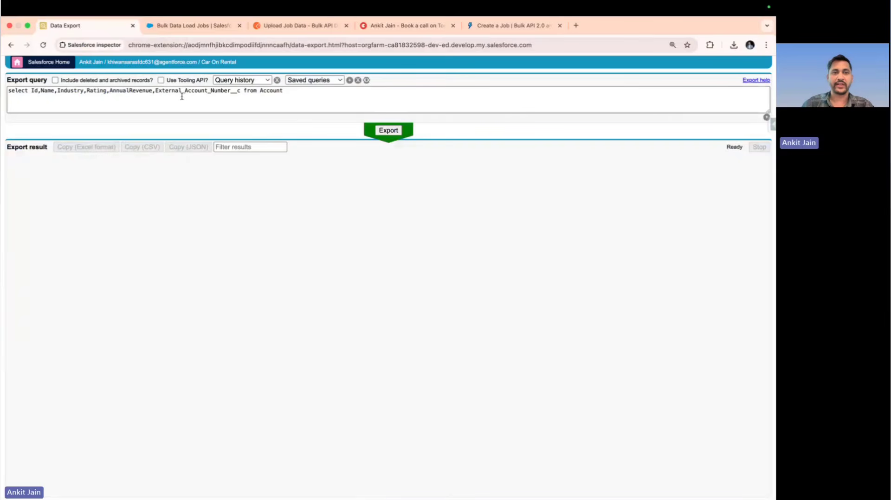
Replace the export query with "select Name,Industry,Rating from Account" and run the export
click(241, 91)
key(super+a)
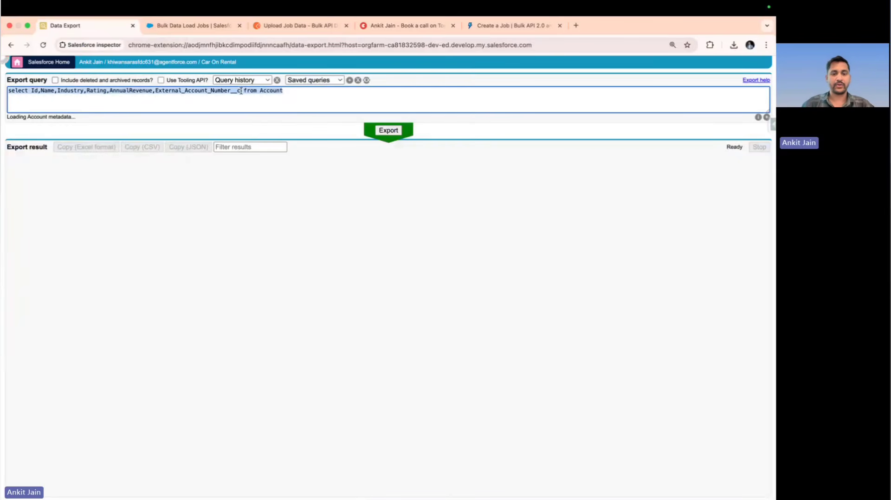
text(select Name,In)
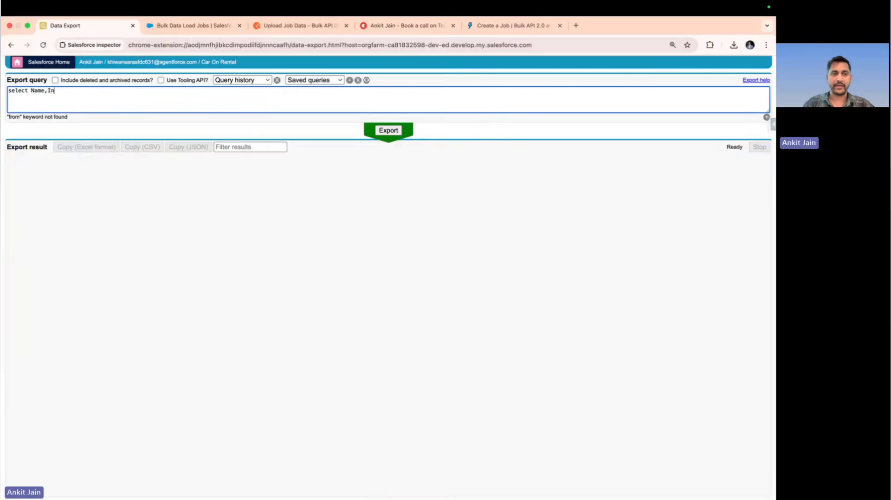
text(dustry,Rat)
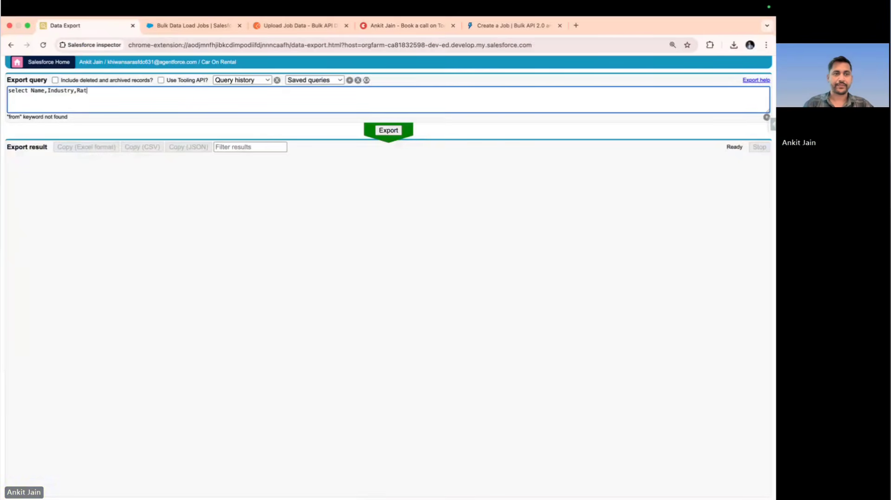
text(ing from Account)
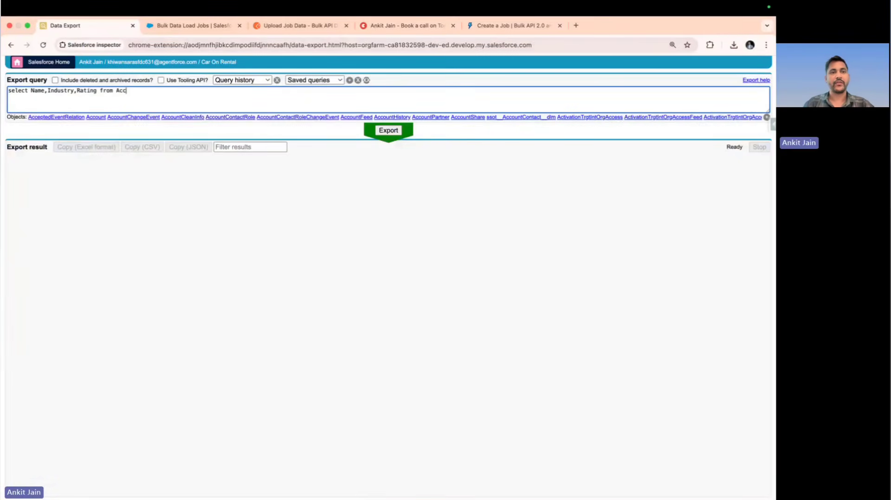
click(388, 132)
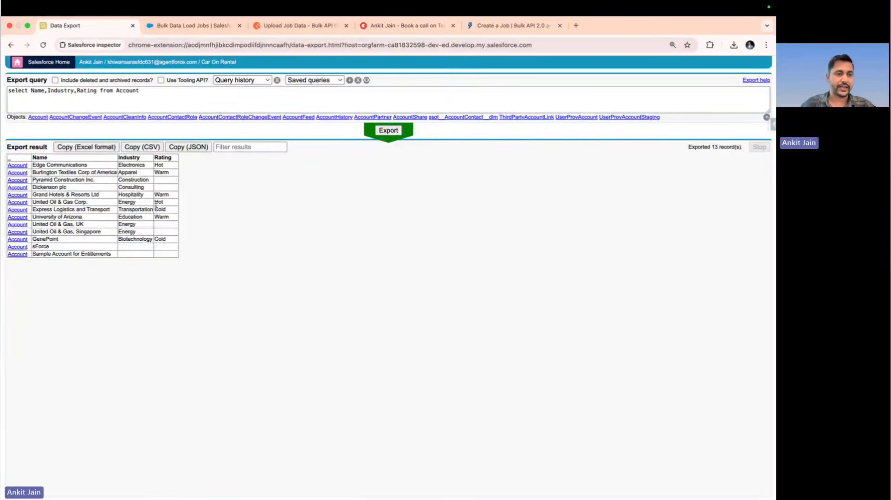
Add "limit 1" to the end of the Account query and rerun the export
click(153, 95)
text(limit 1)
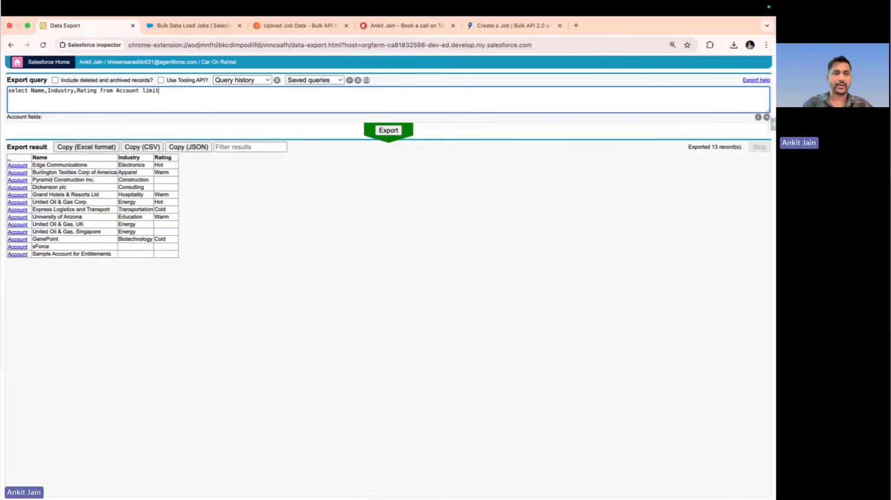
click(383, 126)
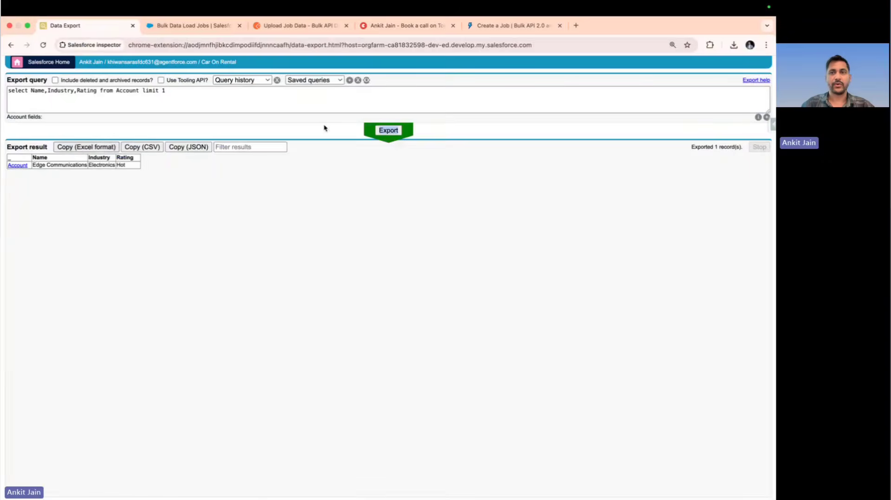
Create a new blank Google Sheets spreadsheet in a separate browser tab
click(576, 26)
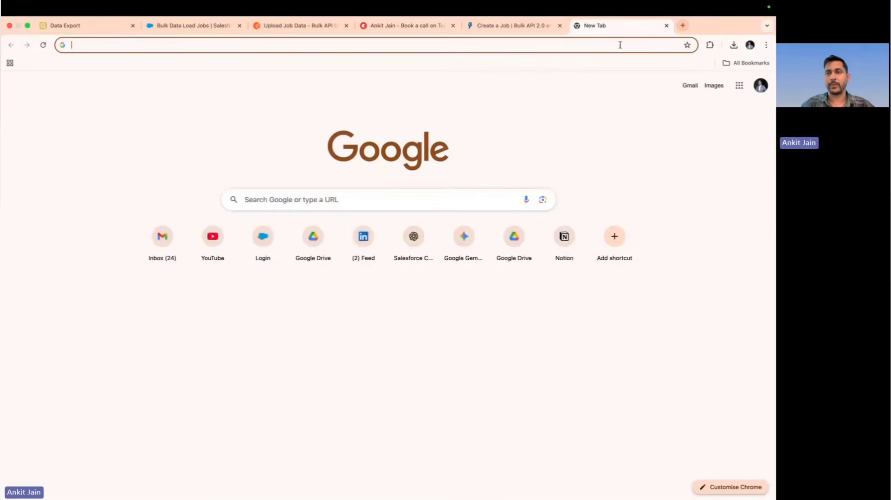
click(739, 88)
scroll(720, 255, down, 5)
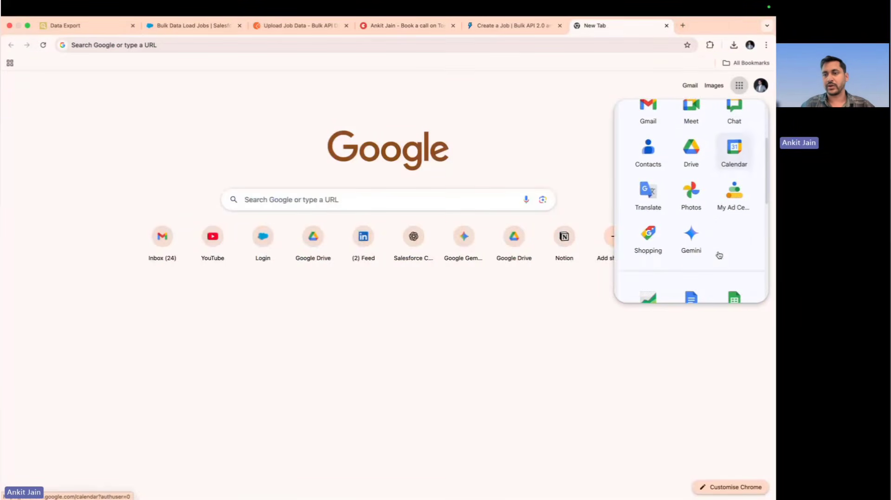
click(748, 291)
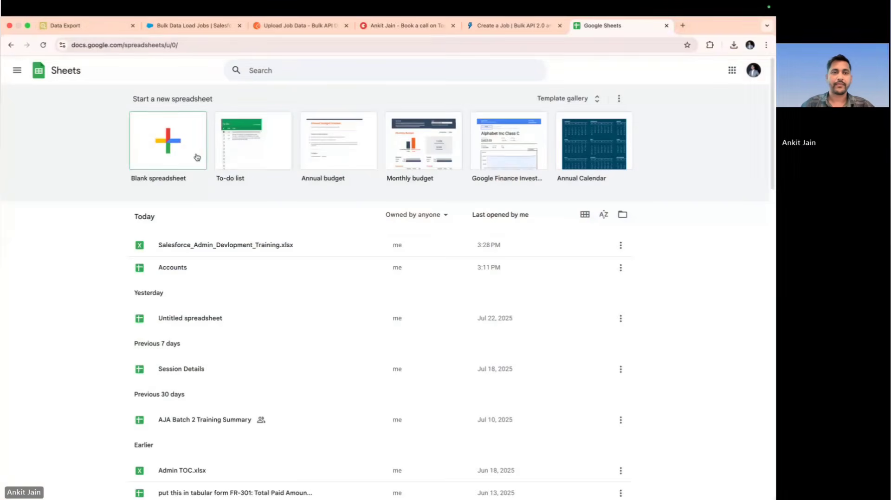
Copy the Account export result in Excel format and paste it into the blank spreadsheet starting at A1
click(64, 25)
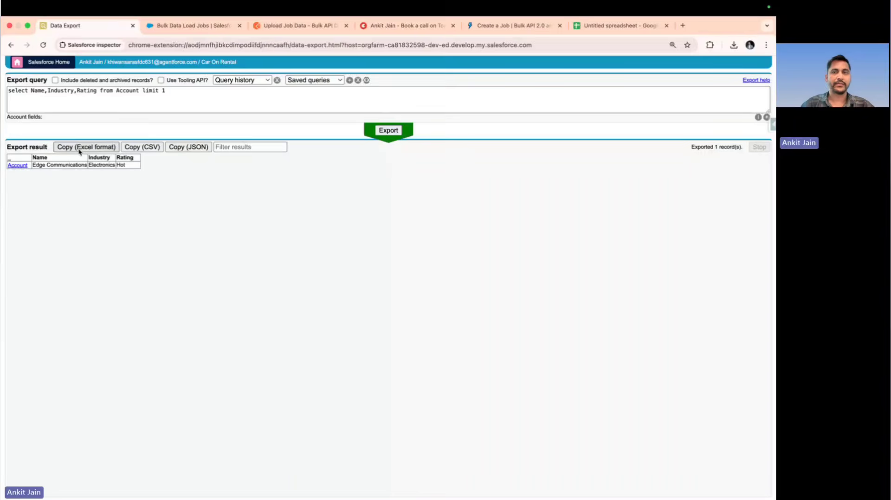
click(575, 26)
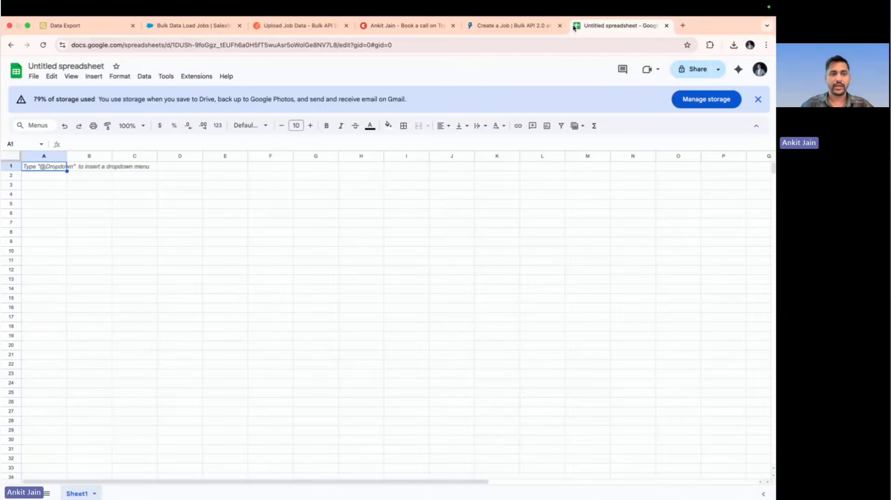
text(_	Name	Industry	Rating [Account]	Edge Communications	Electronics	Hot)
click(234, 242)
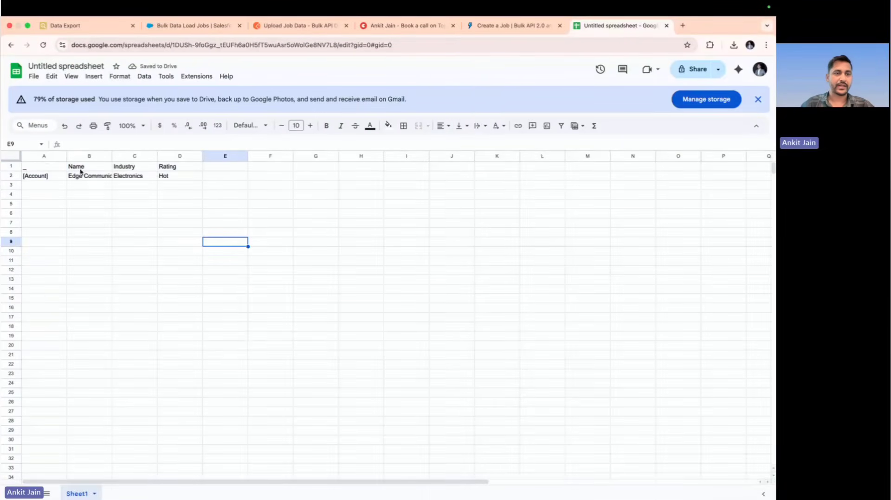
Delete the column holding the [Account] marker and fit the Name column's width to its contents
click(41, 155)
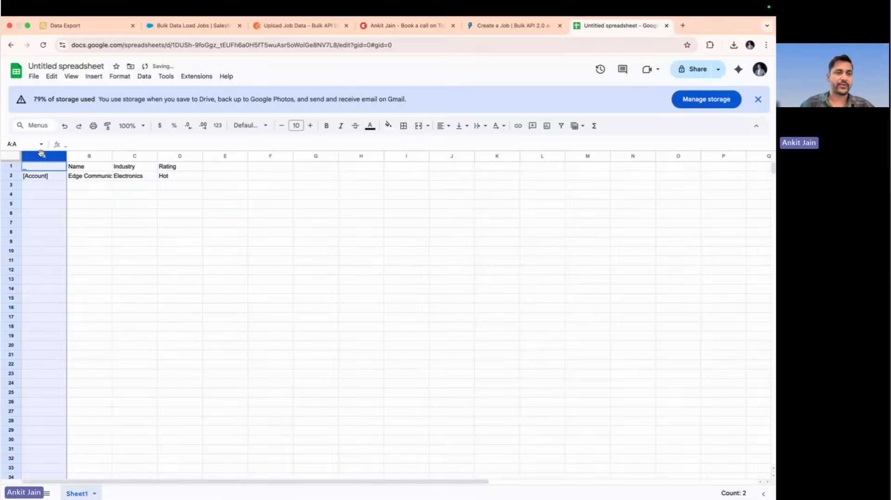
right_click(41, 154)
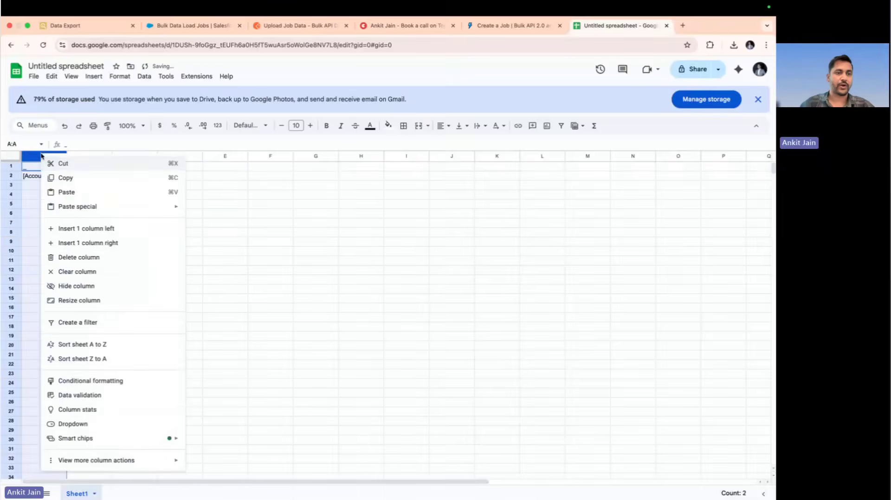
click(87, 258)
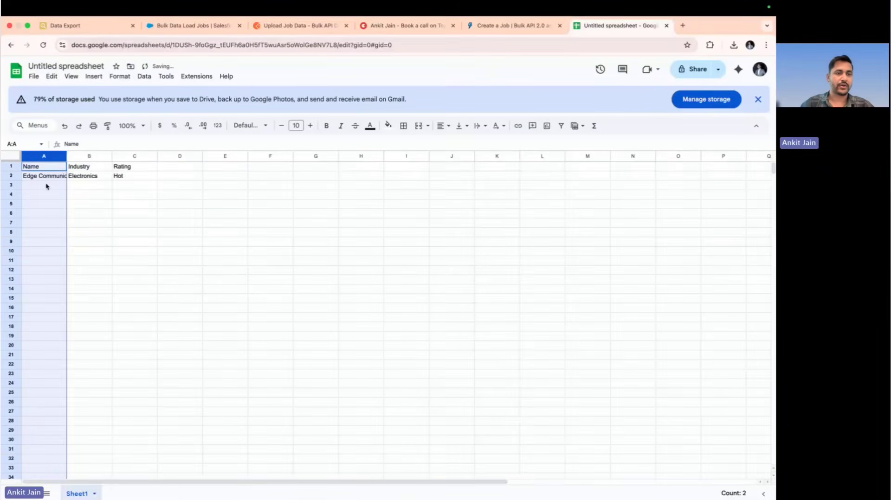
double_click(66, 155)
Replace the account name in A2 with "Test Account 1" and extend the numbered series down to row 20
click(66, 179)
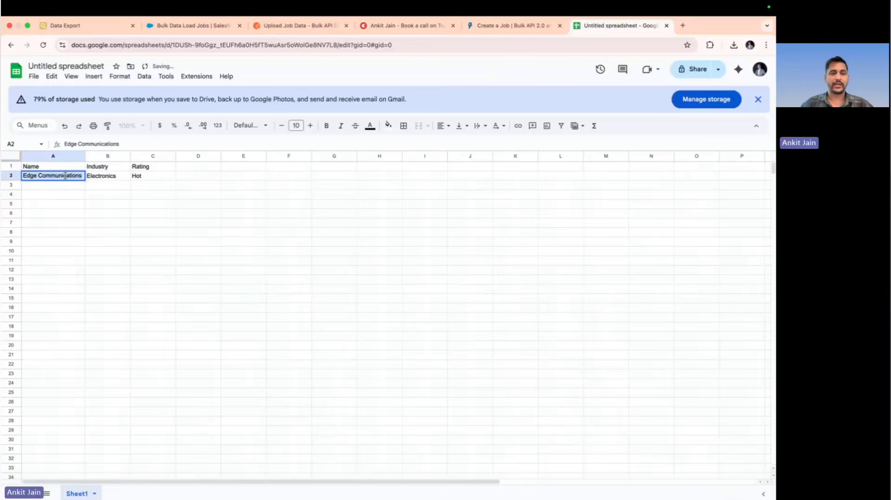
text(A)
text(Est)
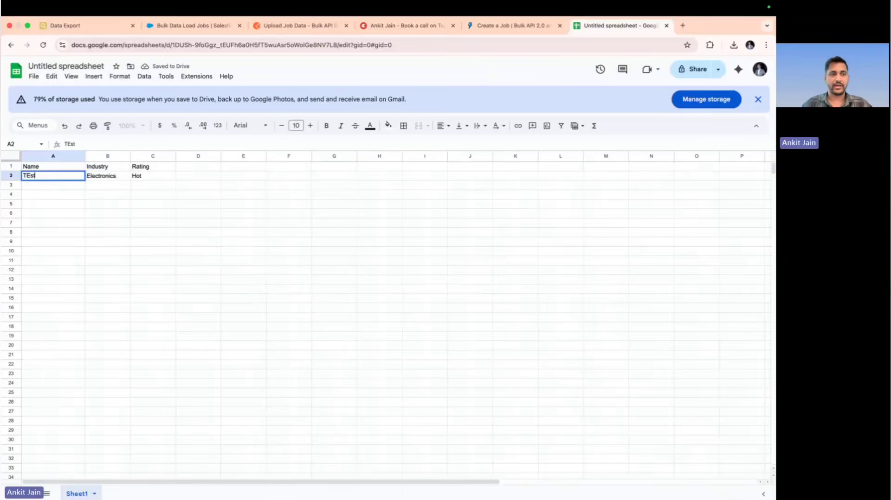
text( Account 1)
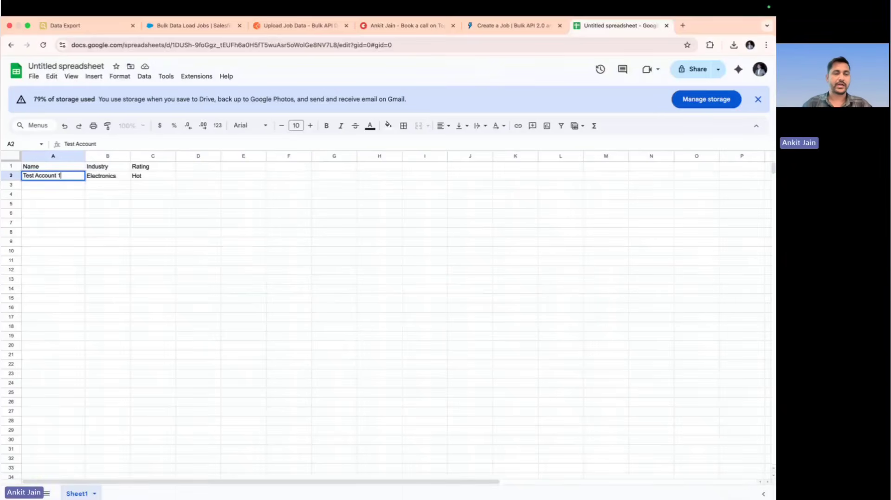
key(Return)
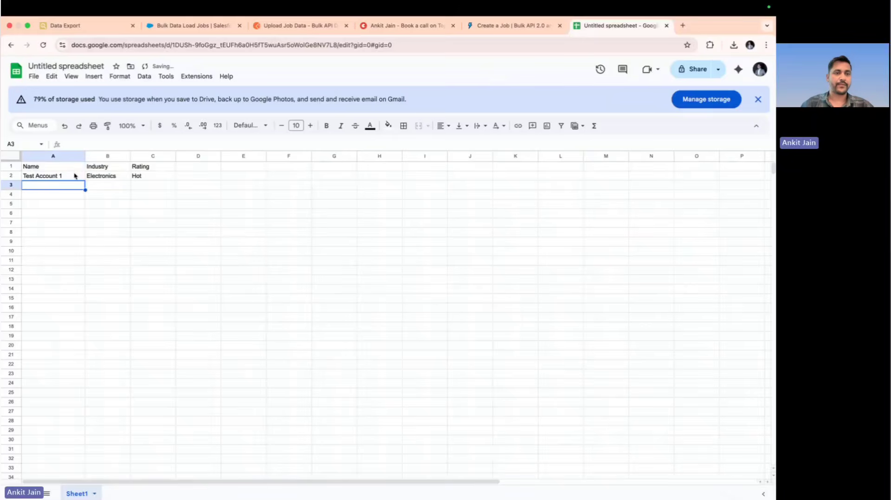
click(75, 176)
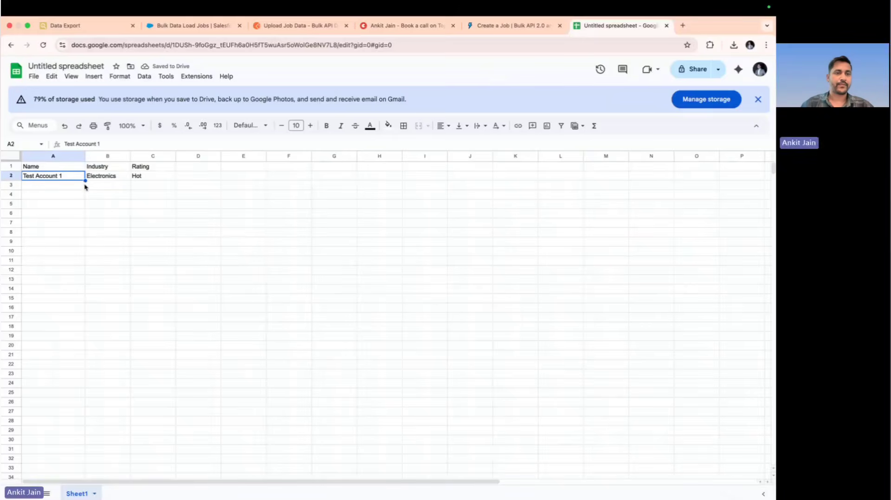
drag(85, 180, 81, 348)
Enter Energy and Education as the industries for Test Account 2 and Test Account 3
click(108, 190)
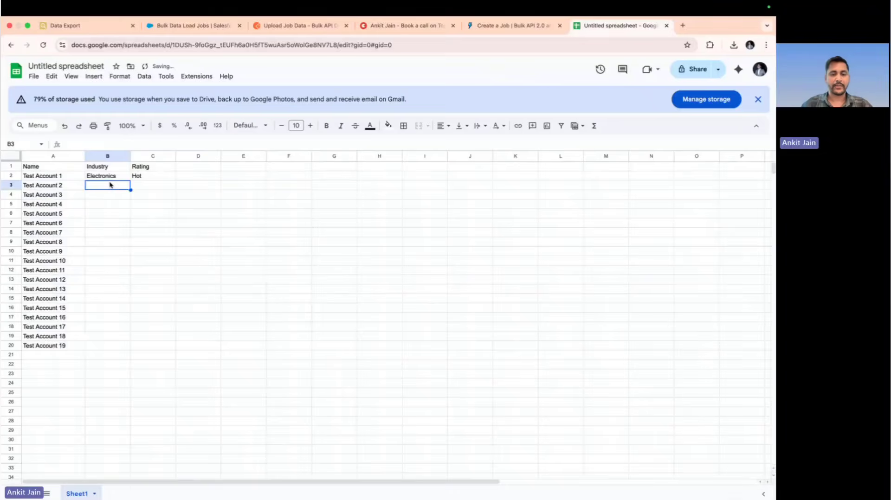
text(Energy)
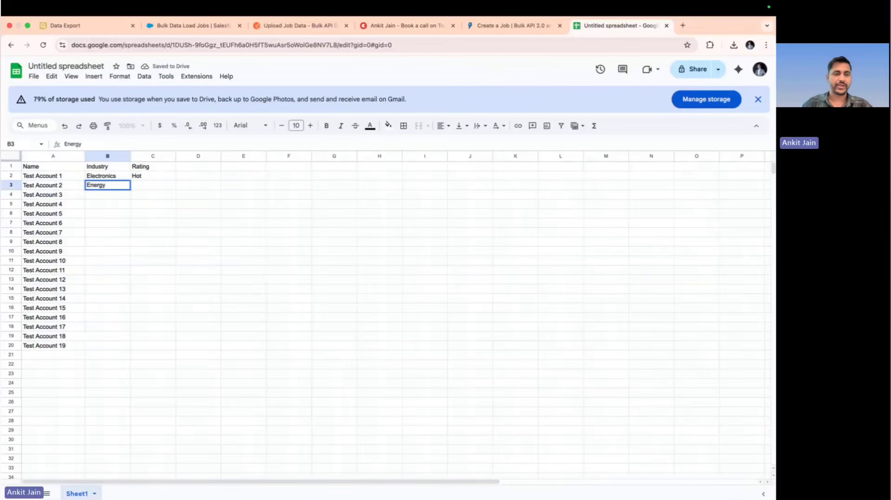
key(Return)
text(Education)
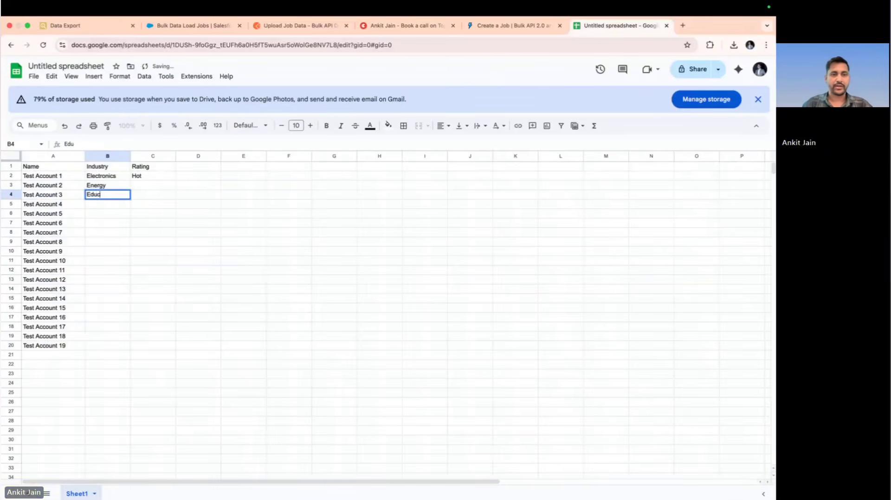
key(Return)
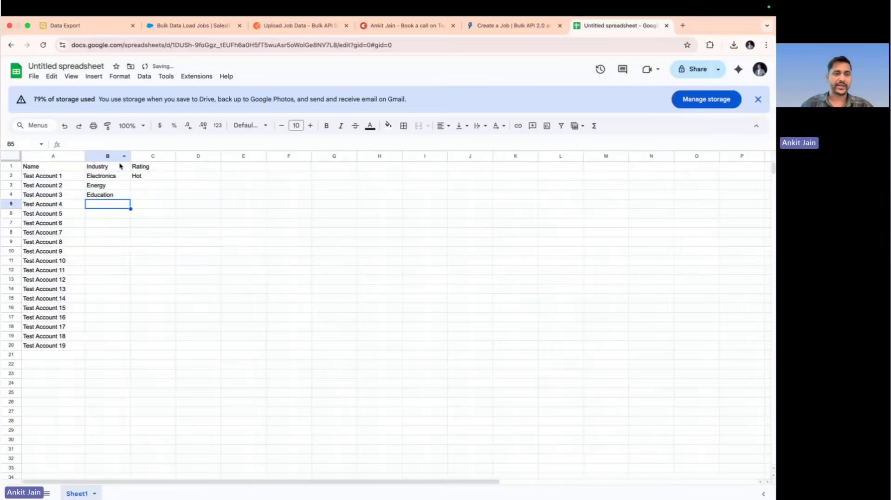
Fill the Electronics value from B2 down the Industry column through row 20
click(114, 178)
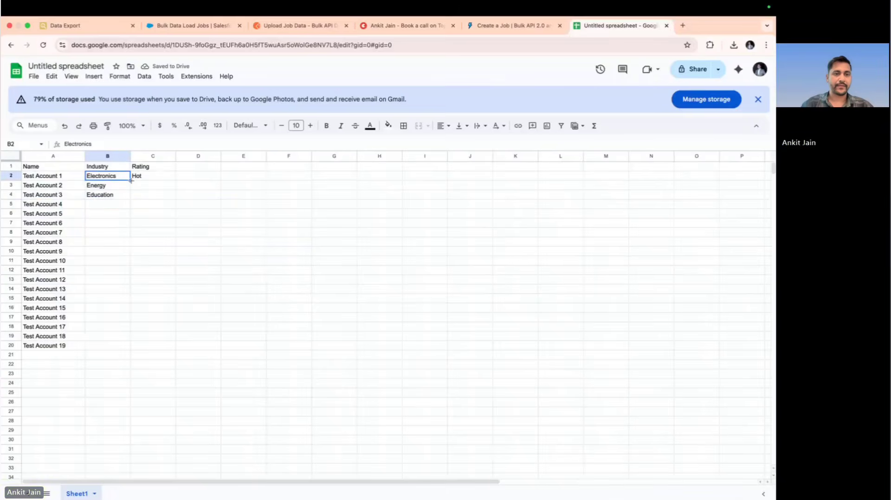
drag(130, 180, 128, 345)
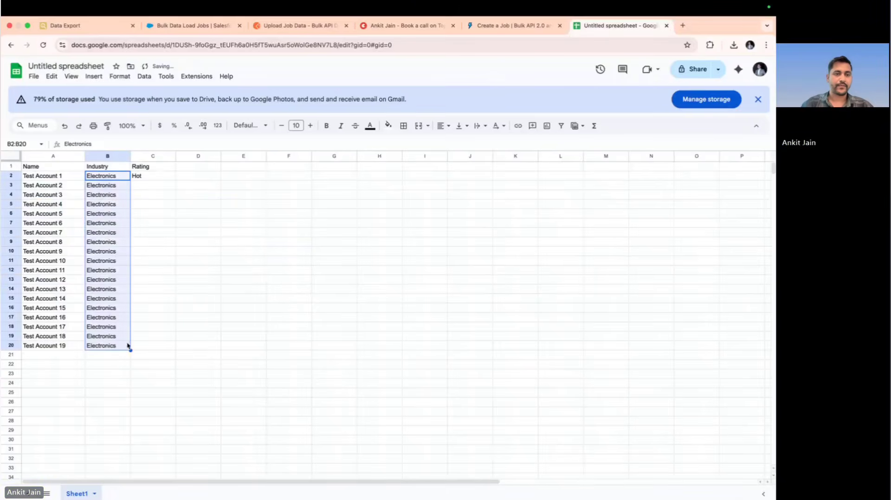
Enter Cold and Warm as the ratings for Test Account 2 and Test Account 3
click(155, 185)
text(Cold)
key(Return)
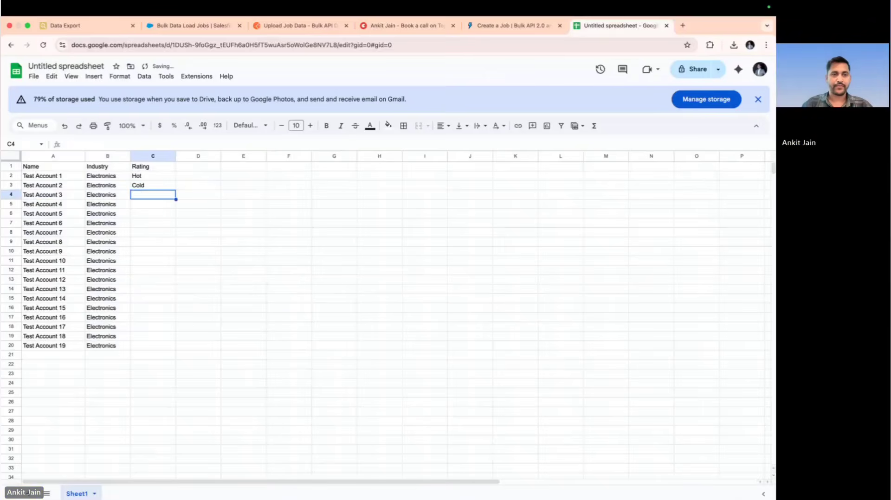
text(Warm)
key(Return)
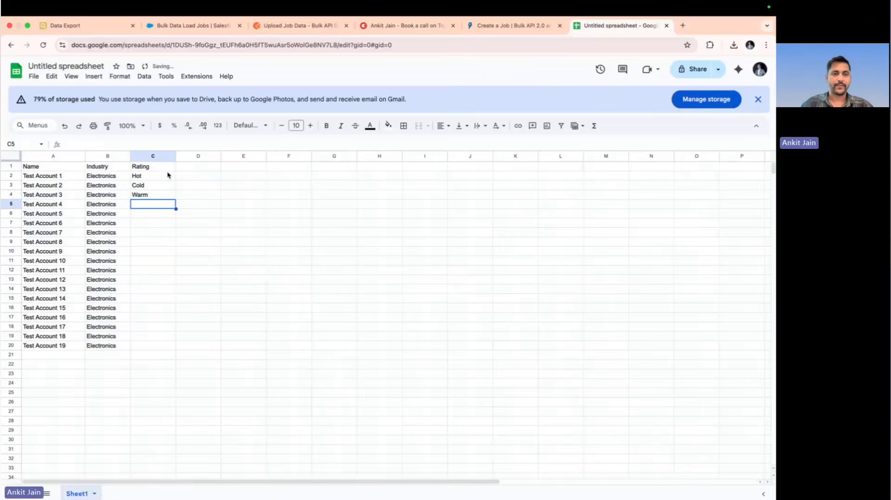
Fill the Hot rating from C2 down through row 20 and check the Name, Industry and Rating headers
click(168, 175)
drag(176, 181, 166, 349)
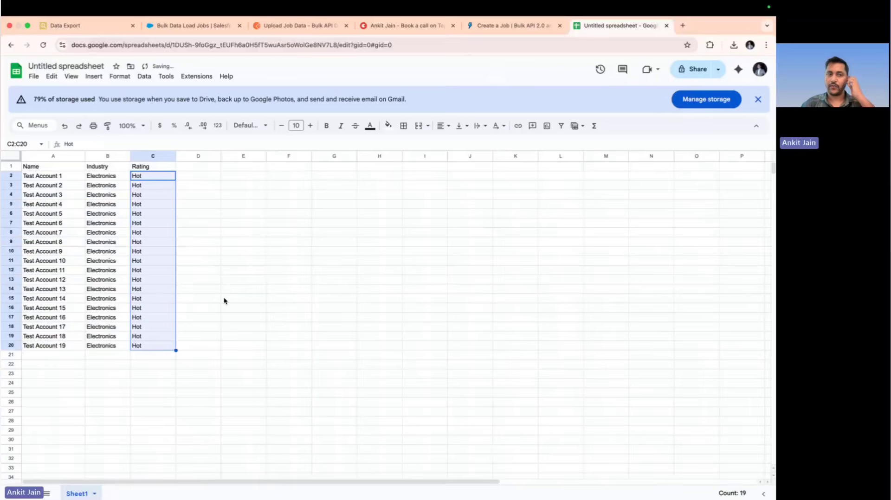
click(46, 168)
click(111, 168)
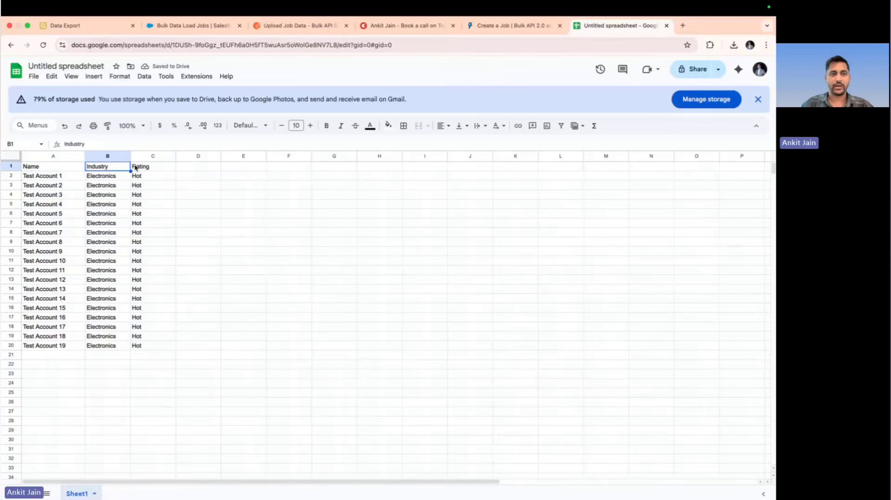
click(145, 168)
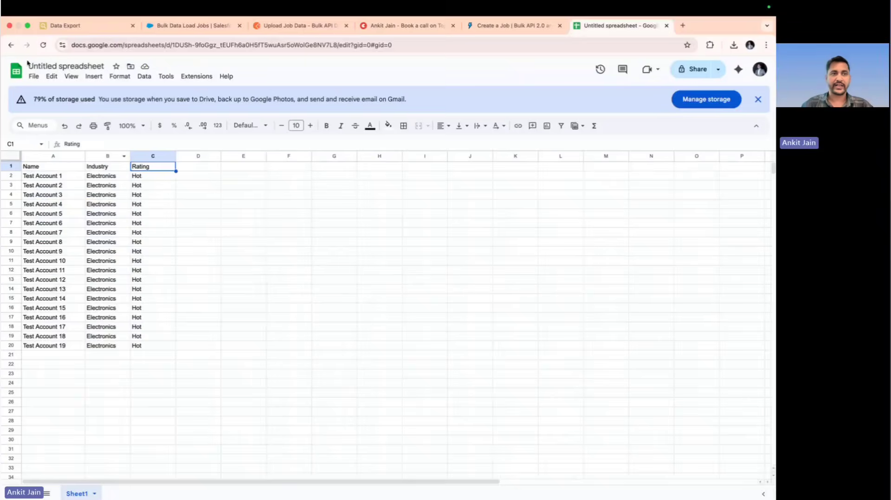
Download the untitled account sheet as a Comma Separated Values (.csv) file
click(34, 76)
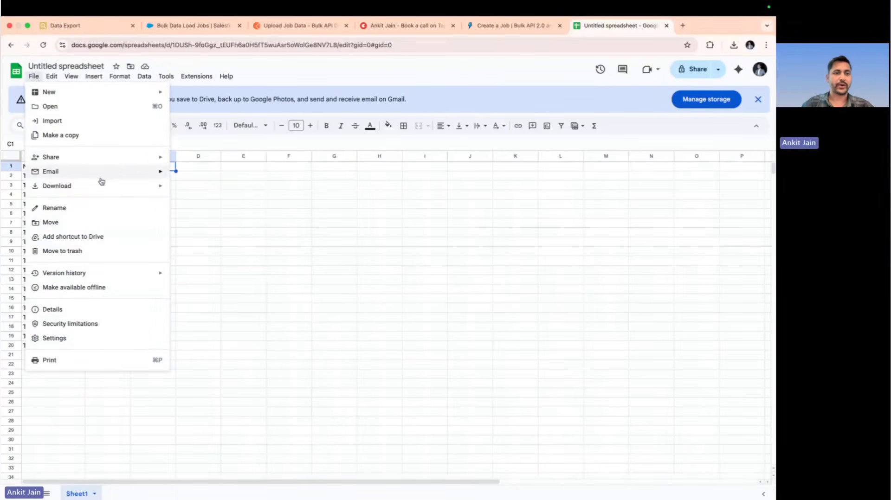
mouse_move(123, 185)
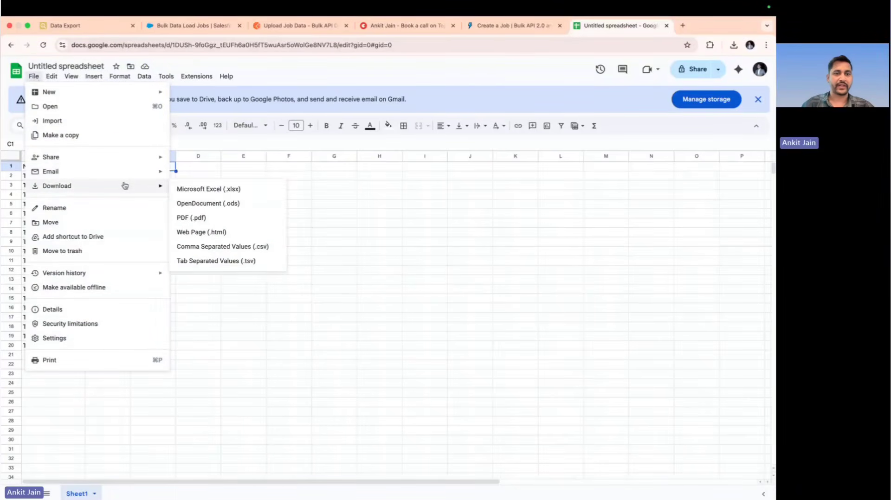
click(213, 248)
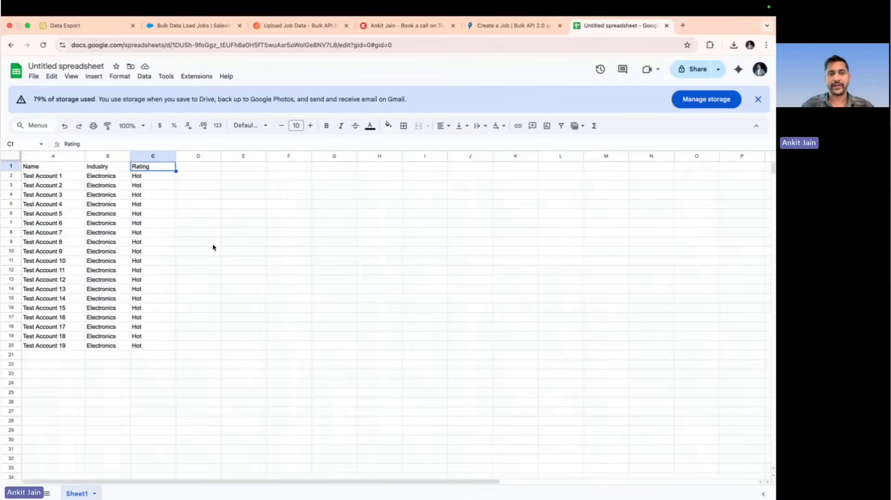
Rename the spreadsheet as "Account Bulk Data - Insert"
click(85, 65)
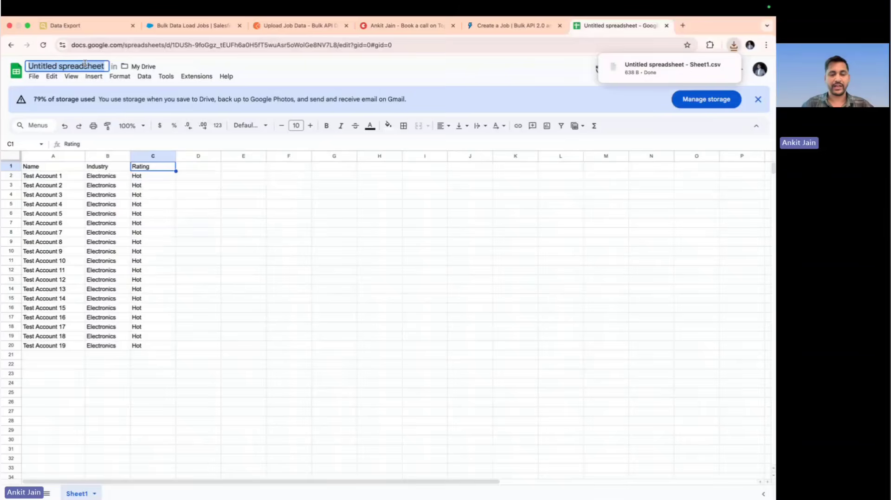
text(Account Bulk Dat)
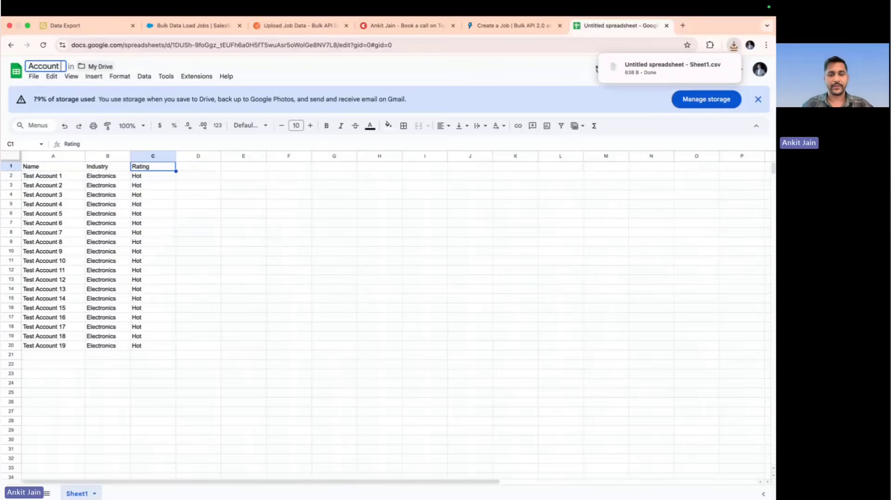
text(a)
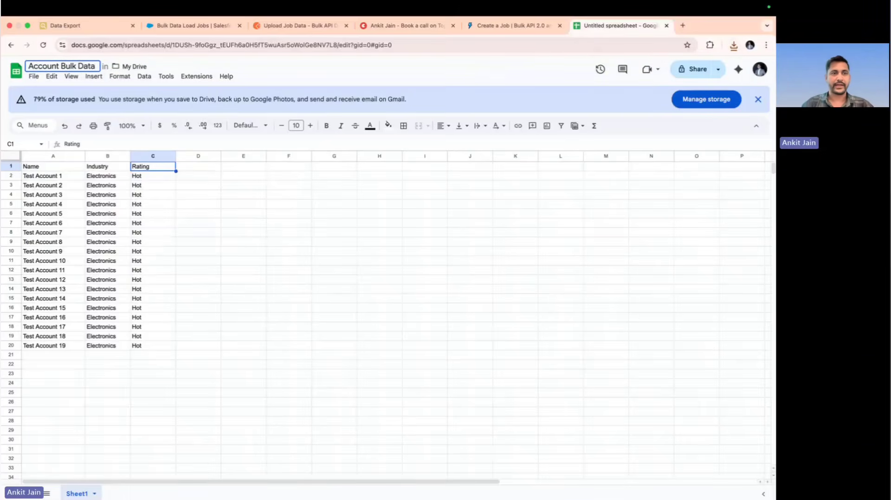
text( - Insert)
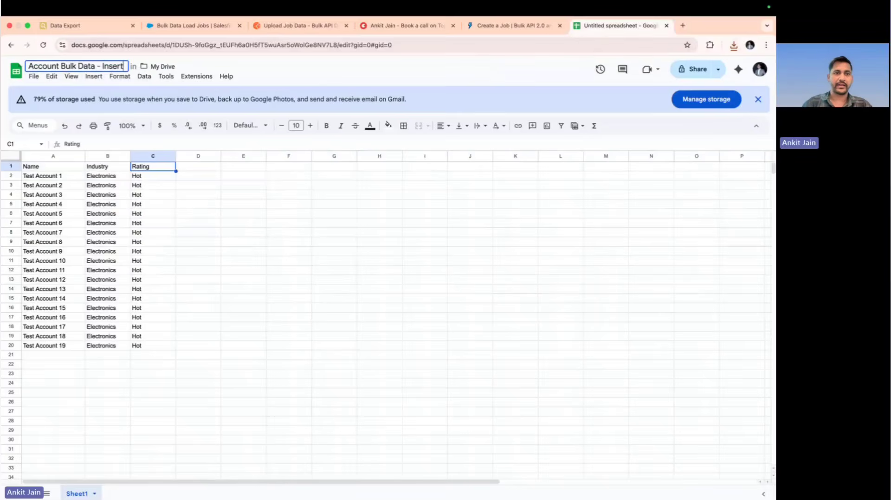
key(Return)
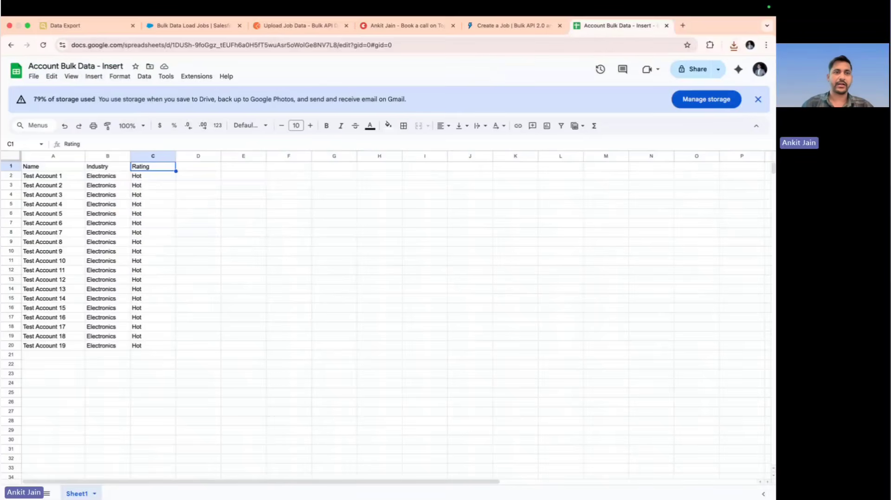
Download the "Account Bulk Data - Insert" sheet as a Comma Separated Values (.csv) file
click(39, 78)
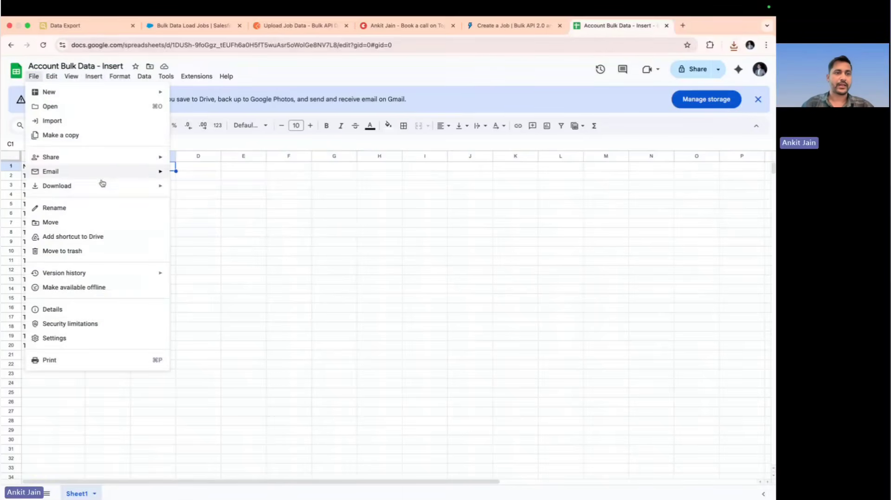
mouse_move(135, 186)
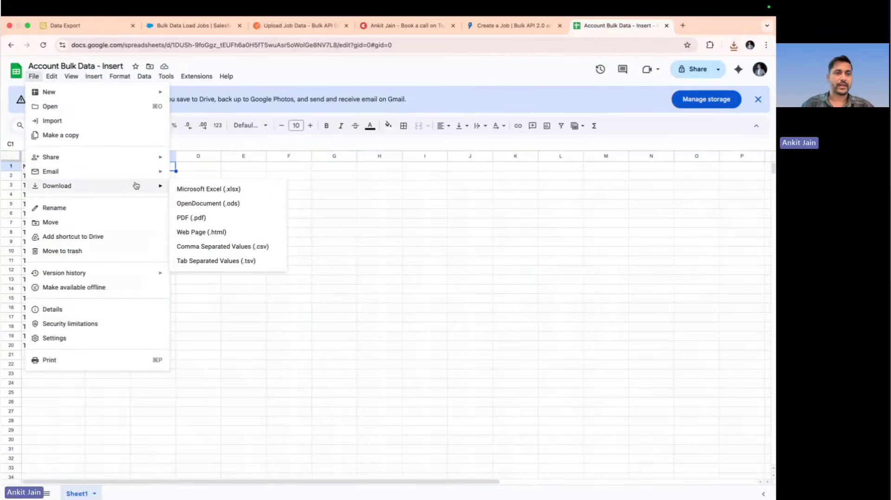
click(219, 246)
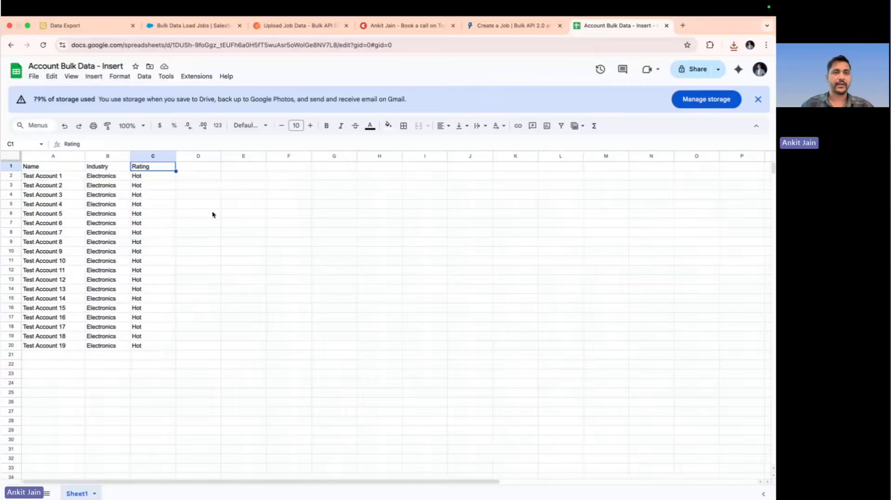
In Postman, attach "Account Bulk Data - Insert - Sheet1.csv" as the binary body of Upload Job Data, send the request and check its response status
click(299, 26)
click(256, 185)
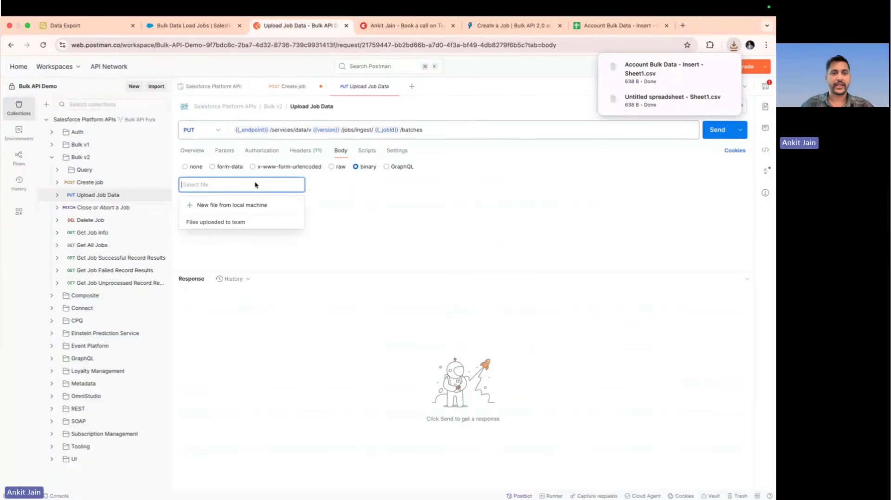
click(234, 205)
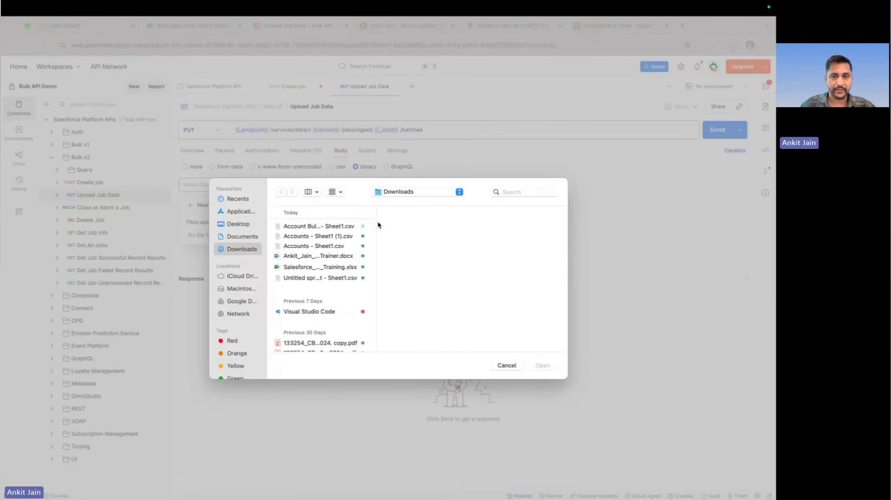
drag(377, 224, 450, 237)
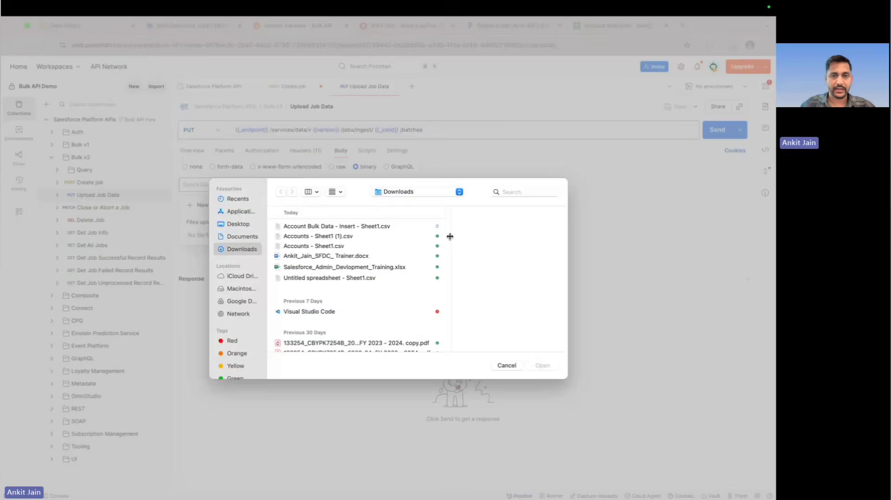
click(370, 227)
click(543, 367)
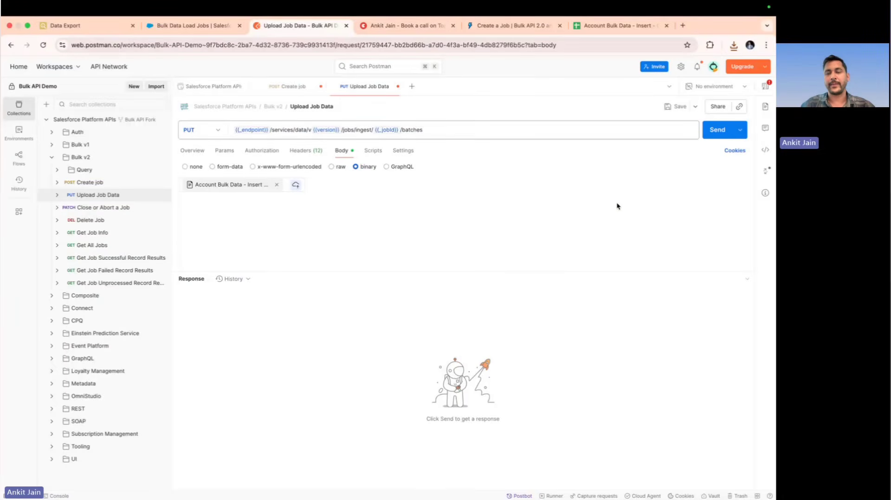
click(720, 131)
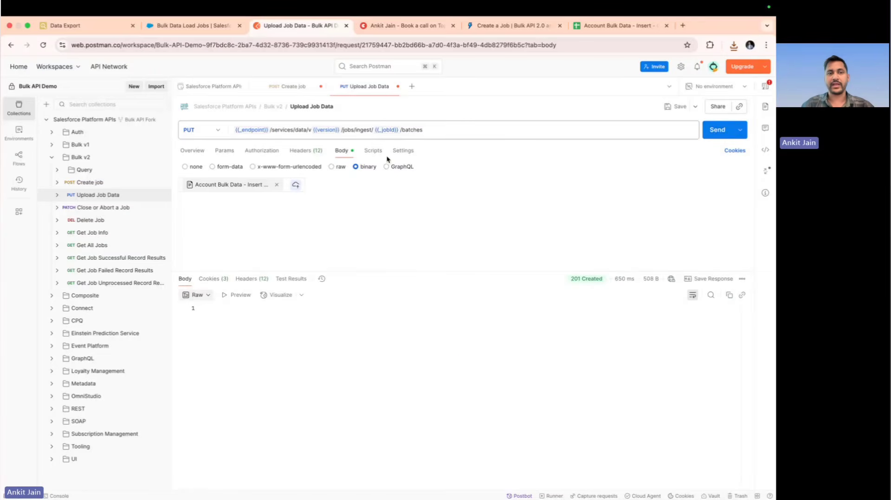
mouse_move(580, 280)
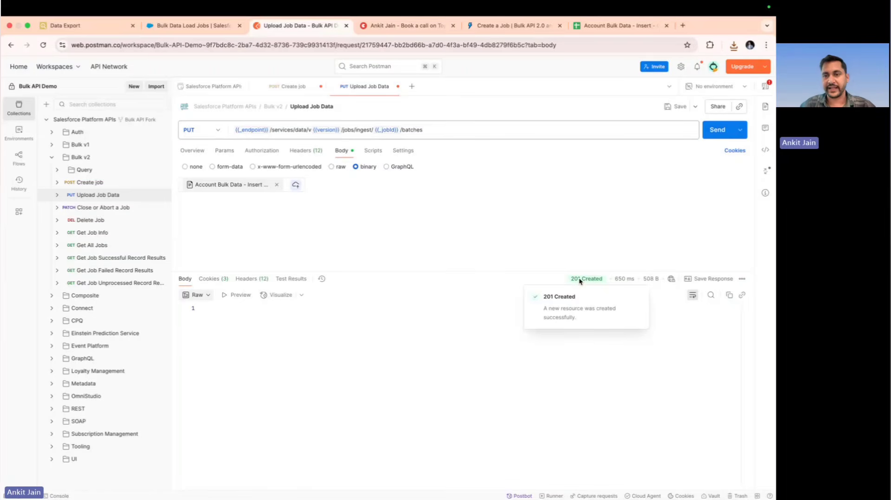
Open the Close or Abort a Job request, check its slide, and send the PATCH with state "UploadComplete"
click(94, 210)
key(ctrl+Left)
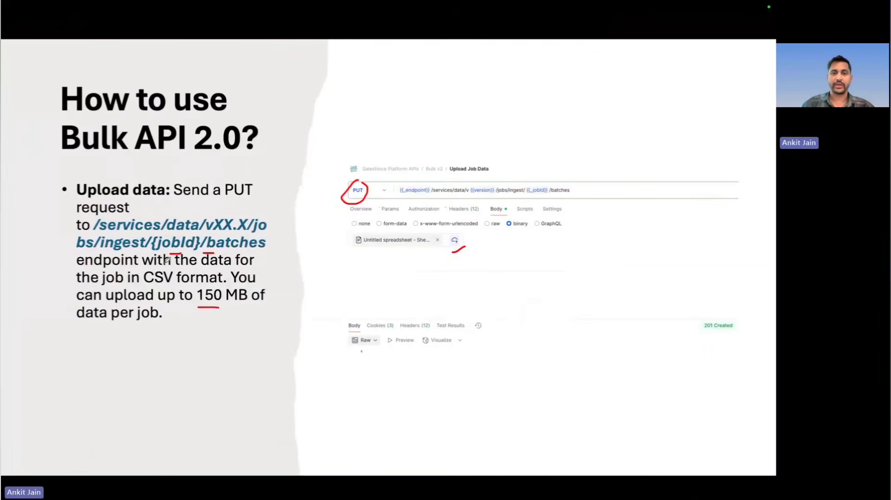
key(Right)
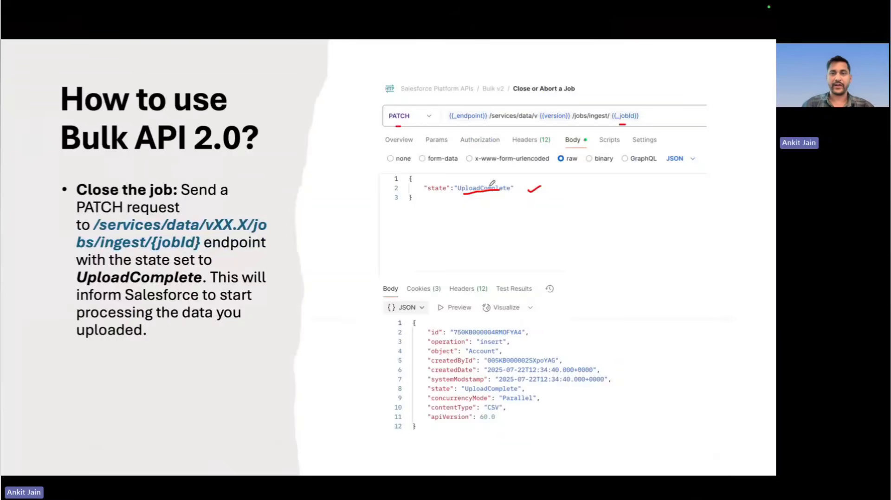
key(ctrl+Right)
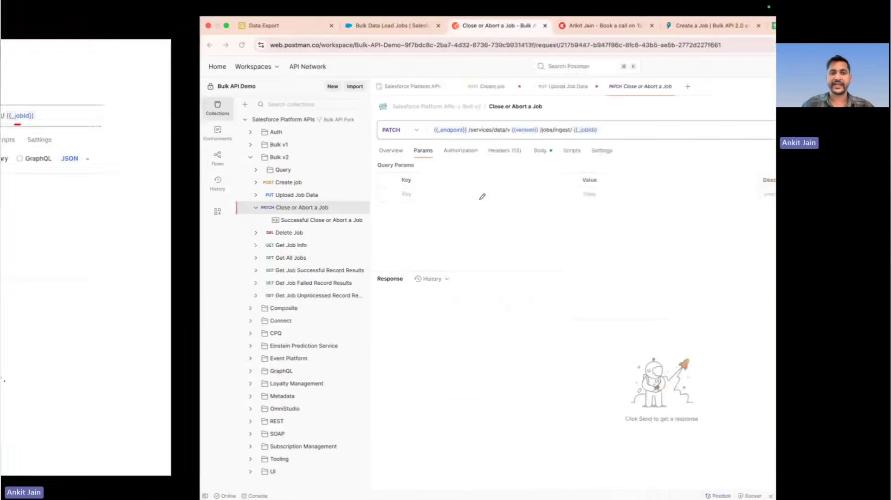
click(340, 150)
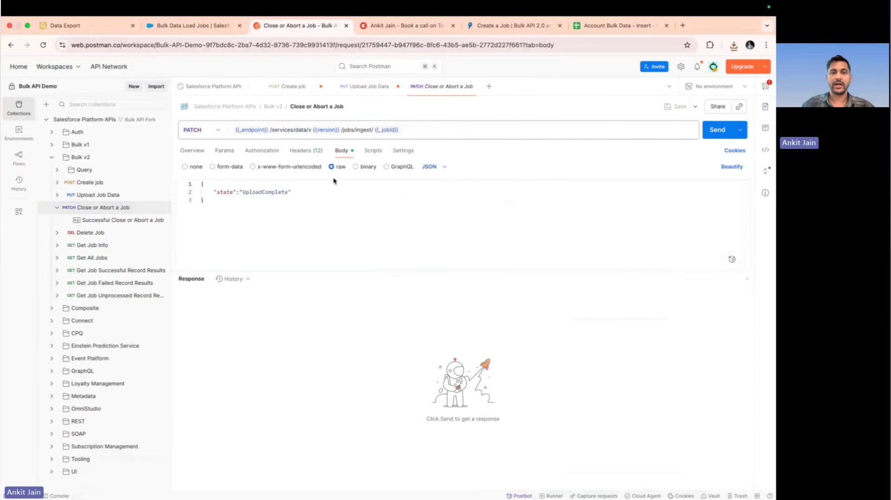
click(263, 197)
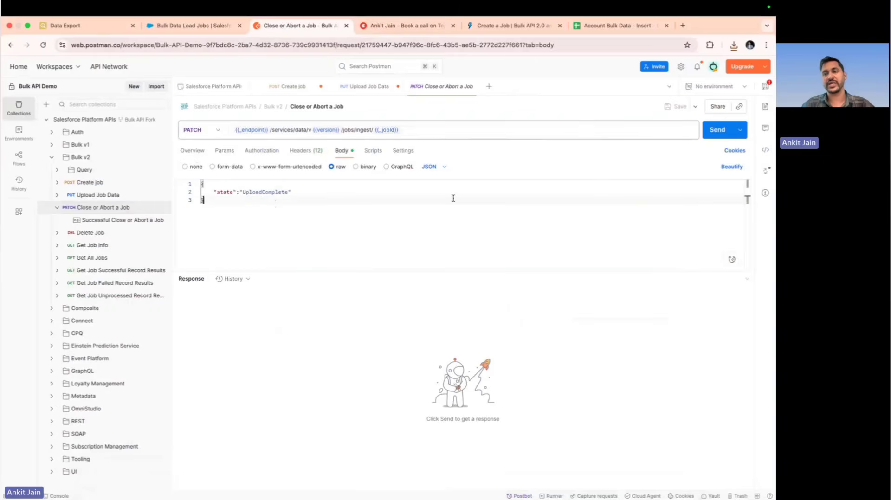
click(718, 131)
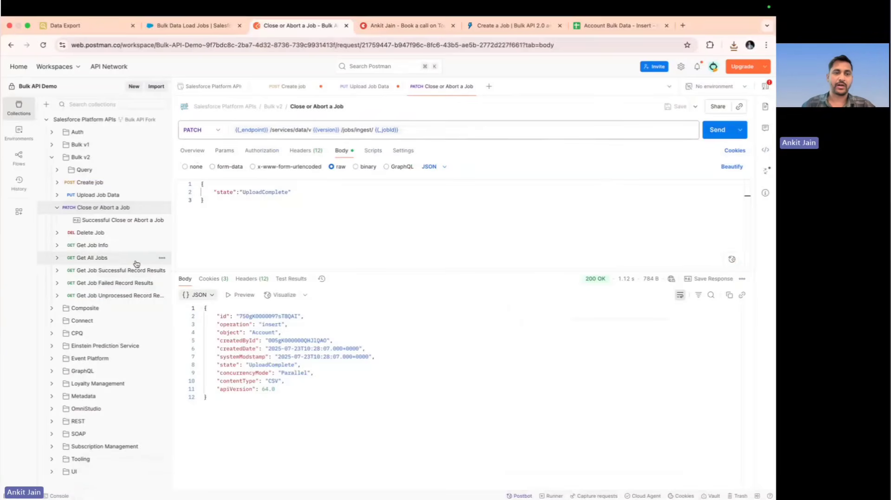
Send the Get Job Info request for the job and check numberRecordsProcessed in the response
click(102, 246)
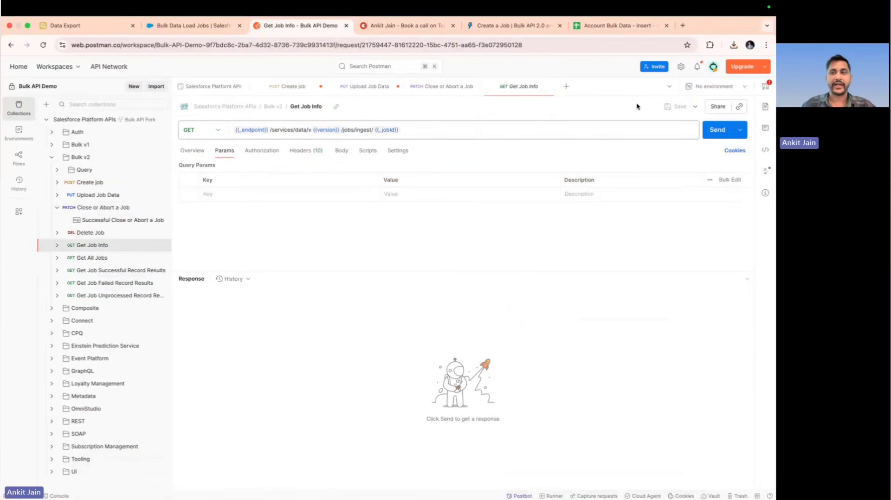
click(715, 129)
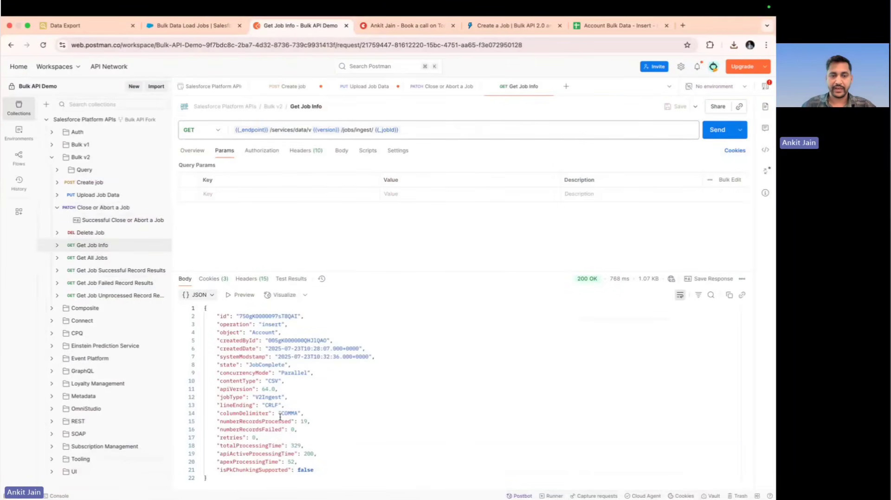
drag(311, 422, 223, 421)
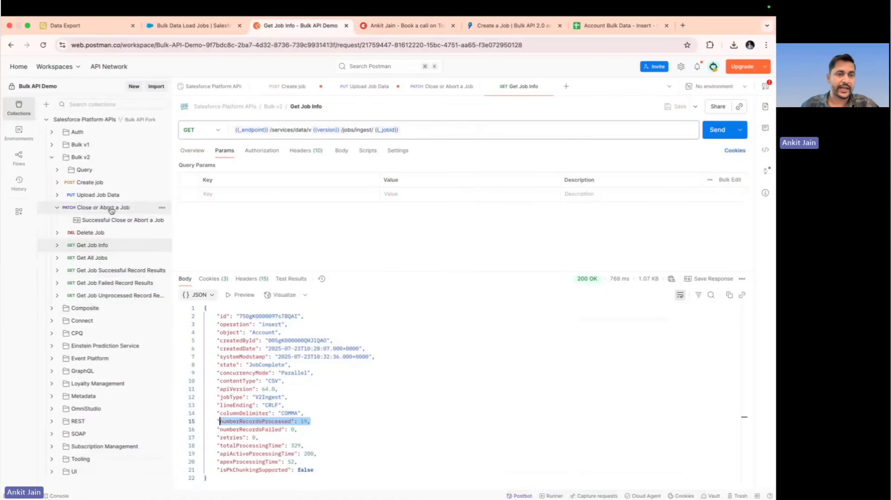
Review the Create job, Upload Job Data and Close or Abort a Job requests in sequence
click(99, 183)
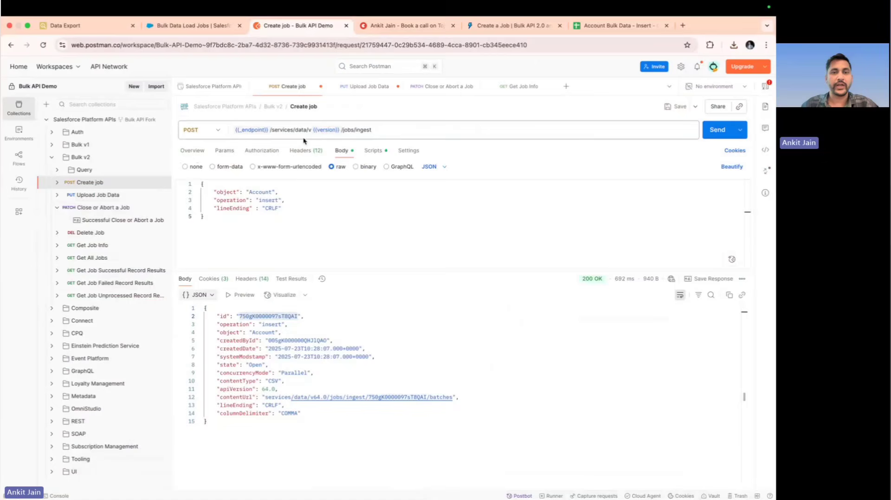
click(76, 198)
mouse_move(381, 132)
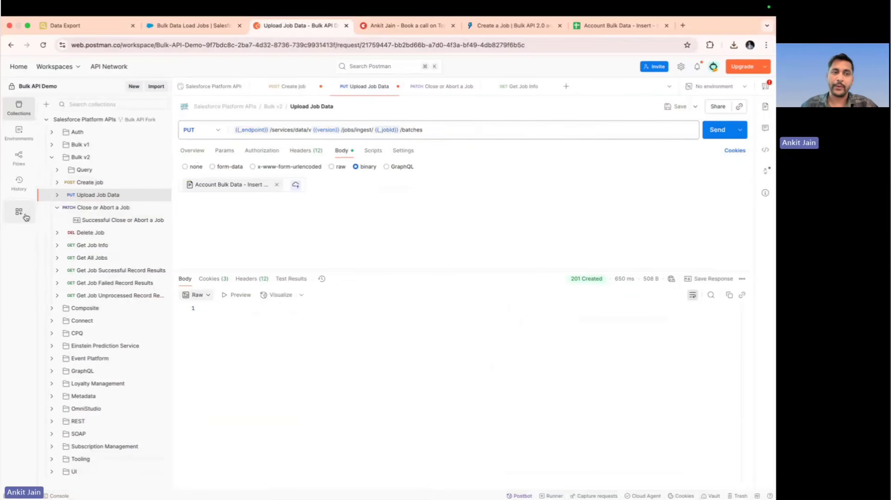
click(104, 207)
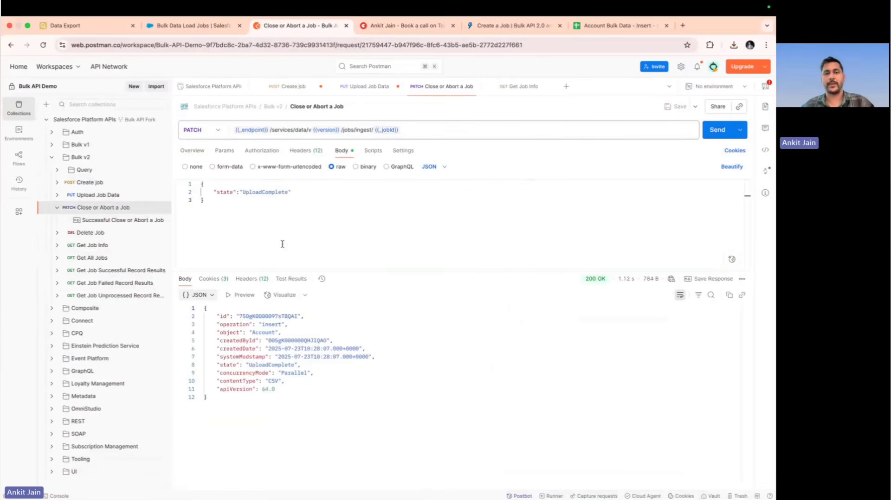
Switch to Bulk Data Load Jobs in Salesforce Setup and check the records processed by the completed Account insert job
click(198, 29)
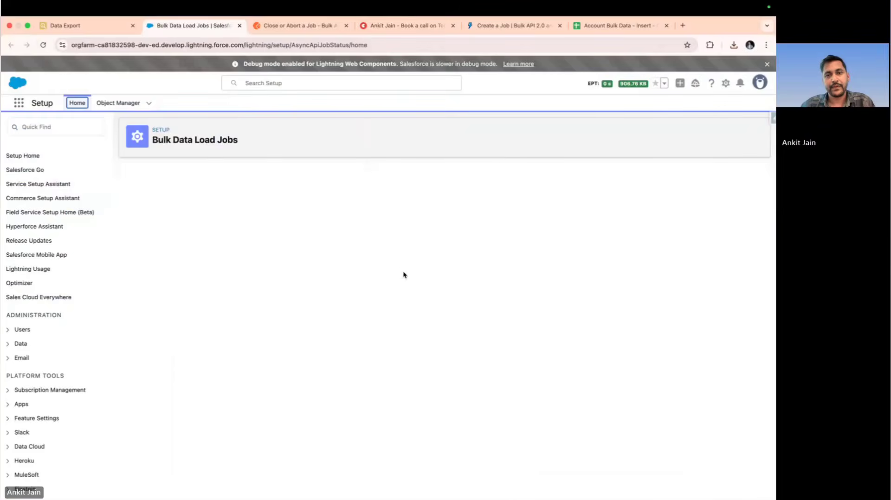
double_click(541, 339)
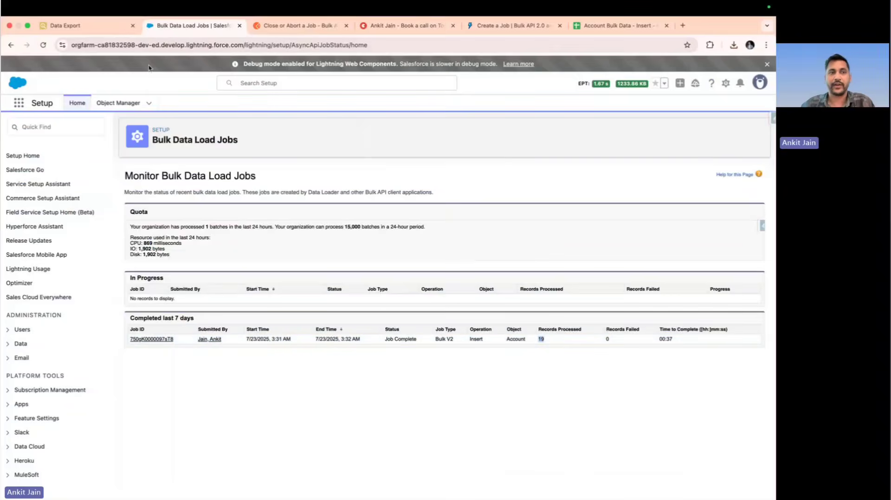
In Salesforce Inspector's Data Export, remove "limit 1" from the Account query, export all accounts, and compare them with the Google Sheets data
click(81, 31)
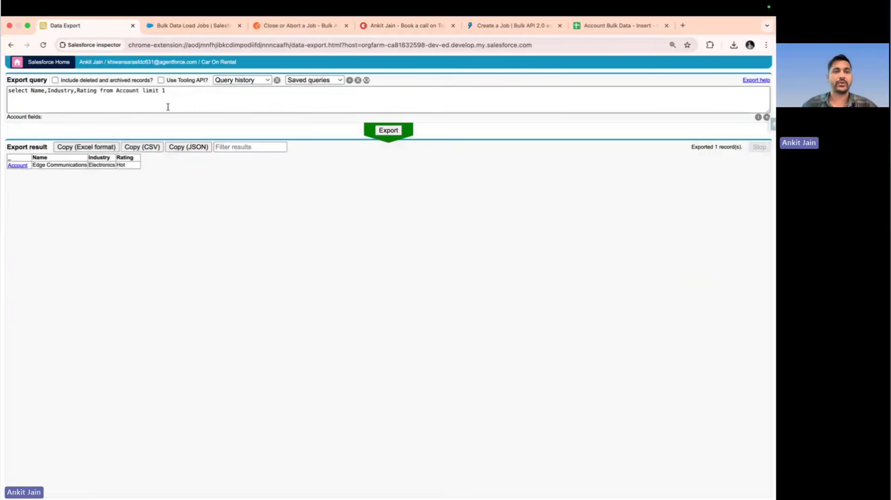
drag(140, 90, 175, 91)
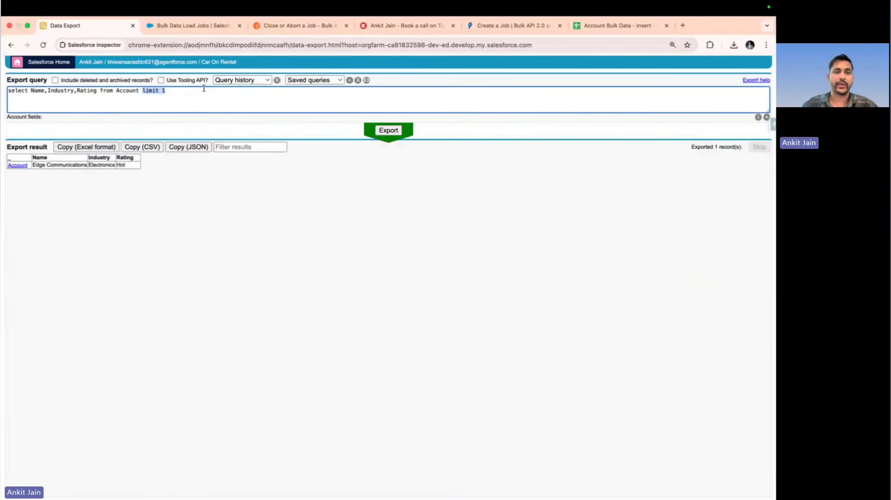
key(BackSpace)
click(388, 130)
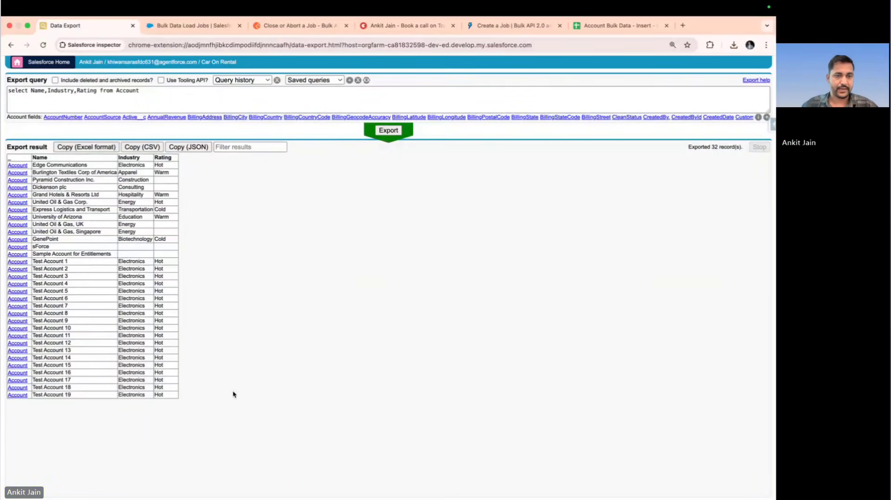
click(590, 26)
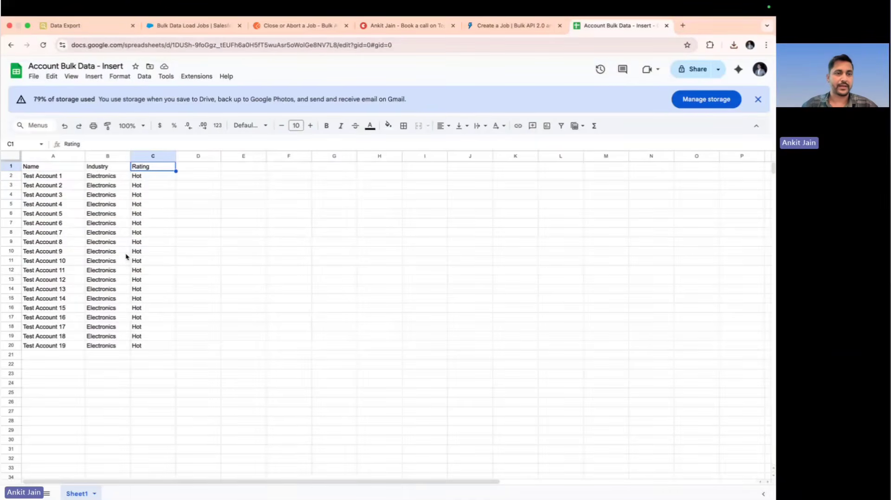
Return to Data Export, add Id before Name in the Account query and run the export
click(88, 26)
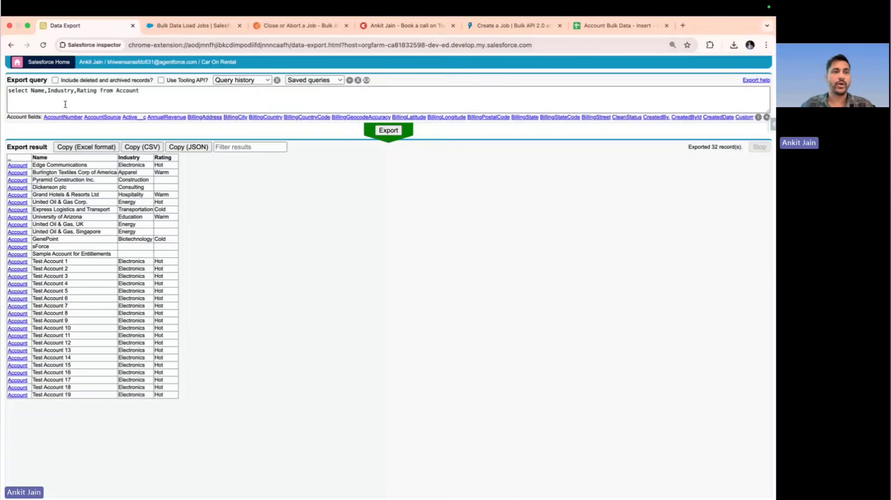
click(30, 90)
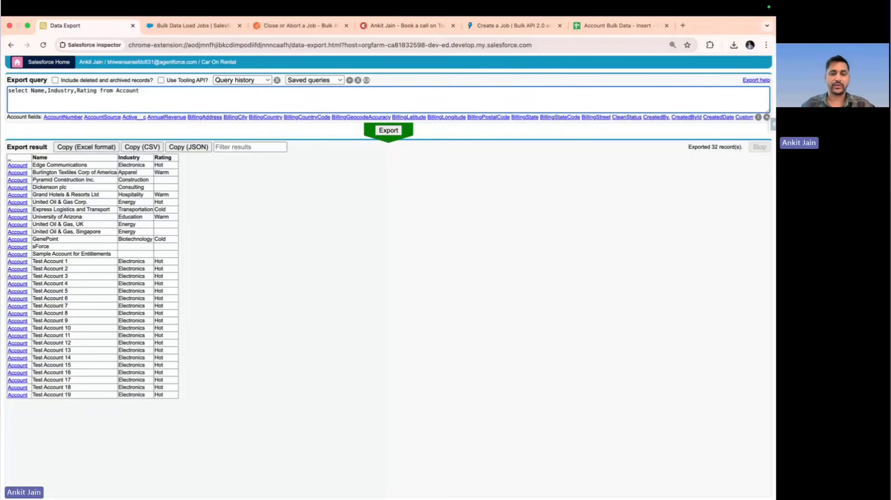
text(Id,)
click(390, 130)
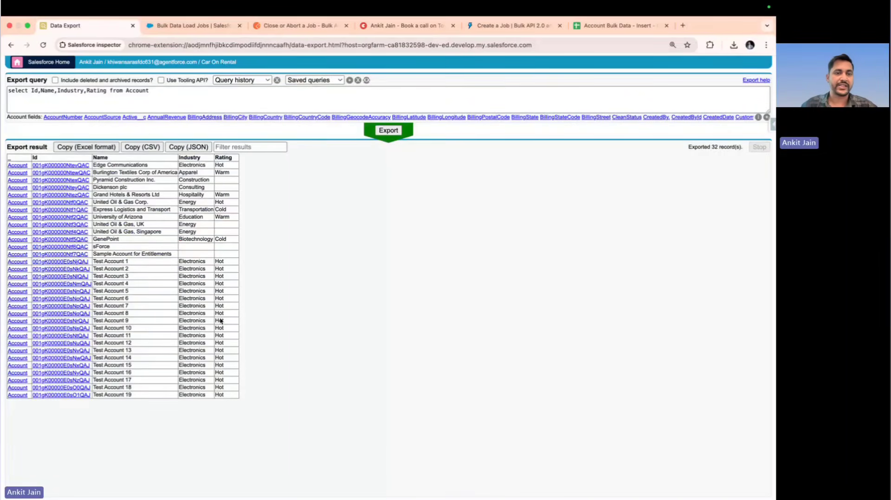
Remove Name and Industry from the query so that it selects only Id and Rating from Account, and run the export
drag(41, 90, 86, 90)
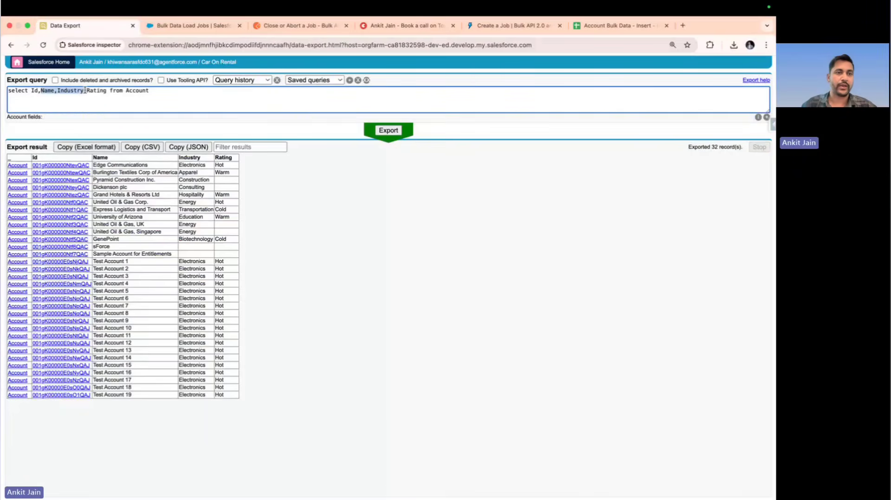
key(BackSpace)
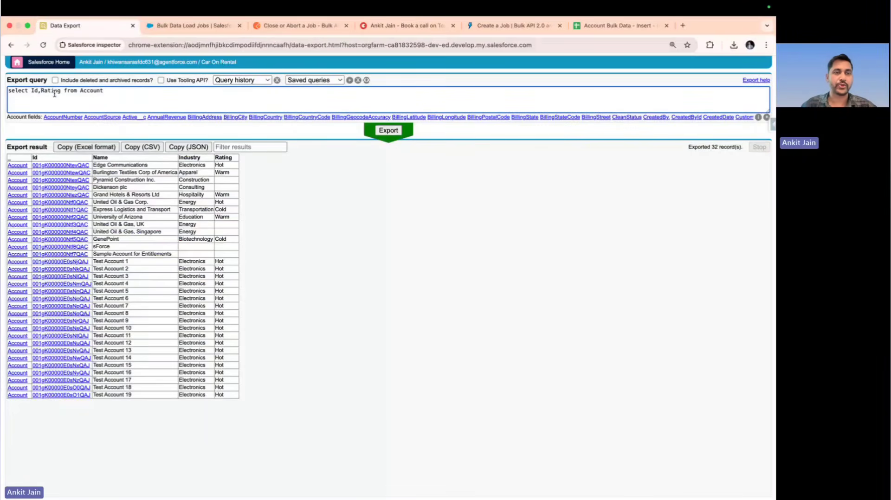
double_click(54, 90)
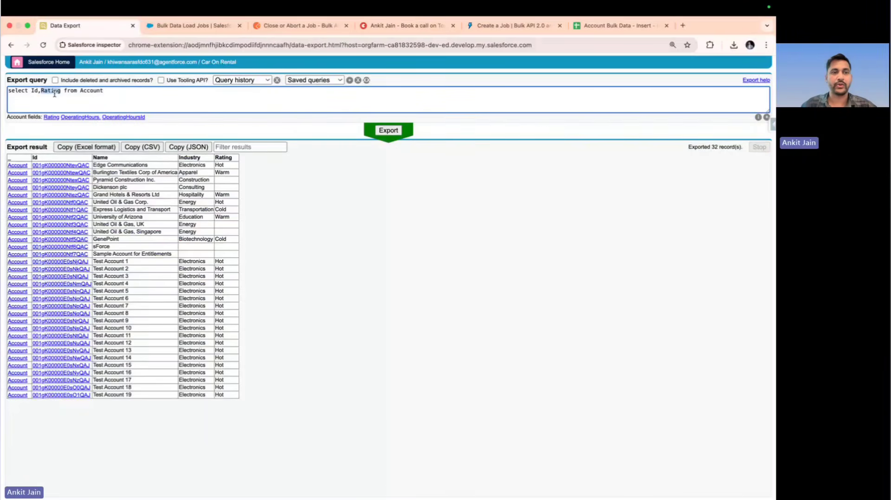
click(389, 133)
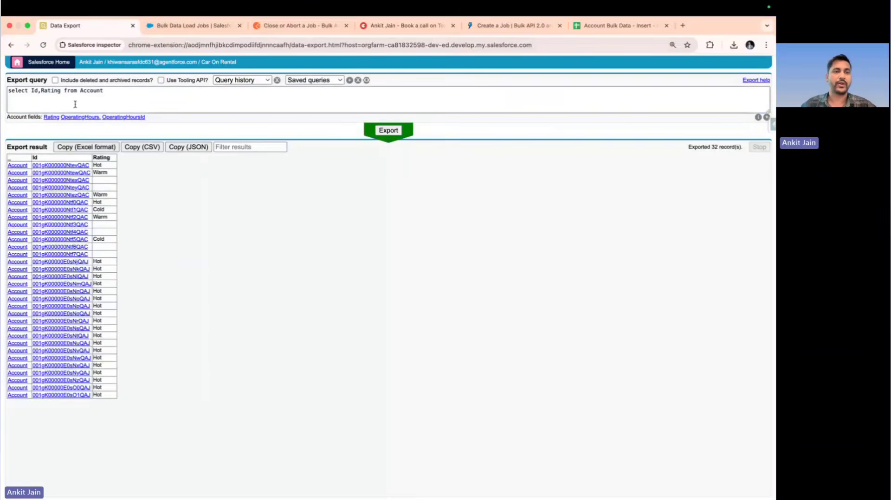
click(61, 91)
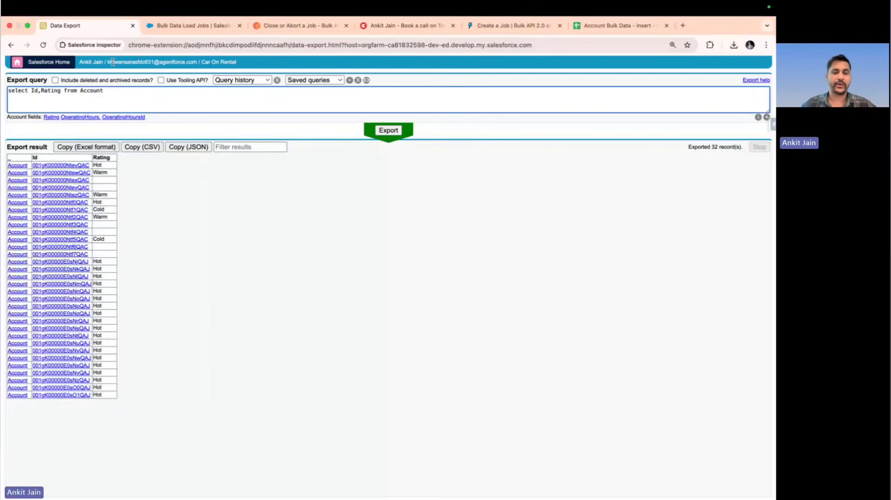
Add Industry after Rating in the Account query and run the export
text(,Ener)
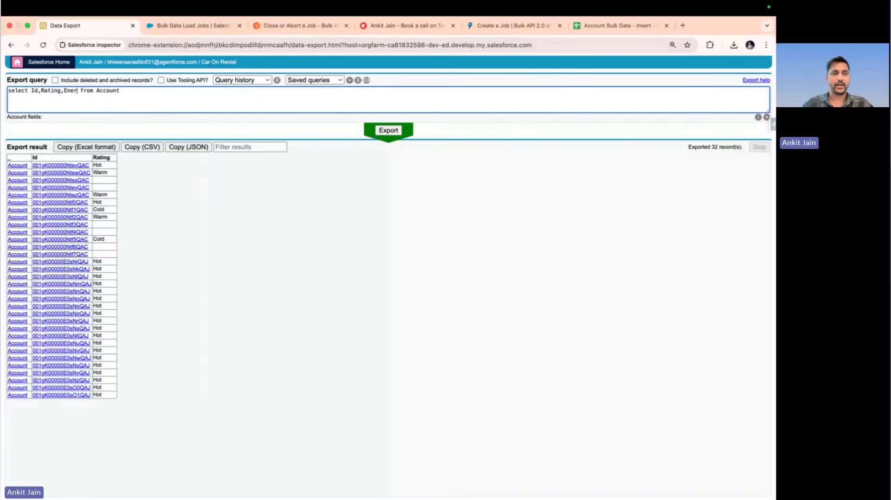
key(BackSpace)
key(BackSpace)
key(BackSpace)
key(BackSpace)
text(Ind)
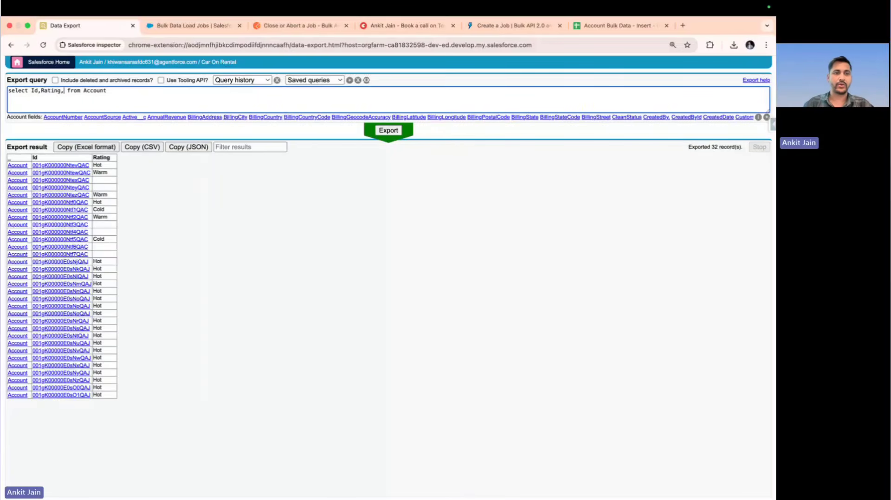
text(ustry)
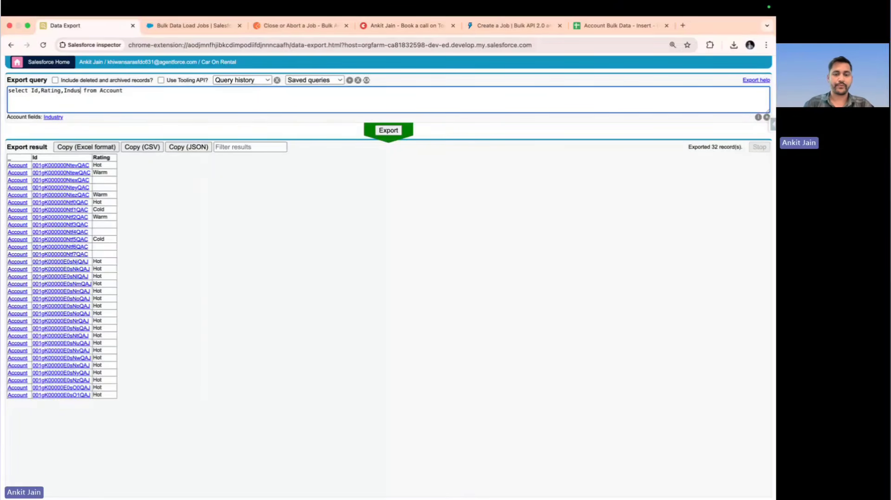
click(387, 131)
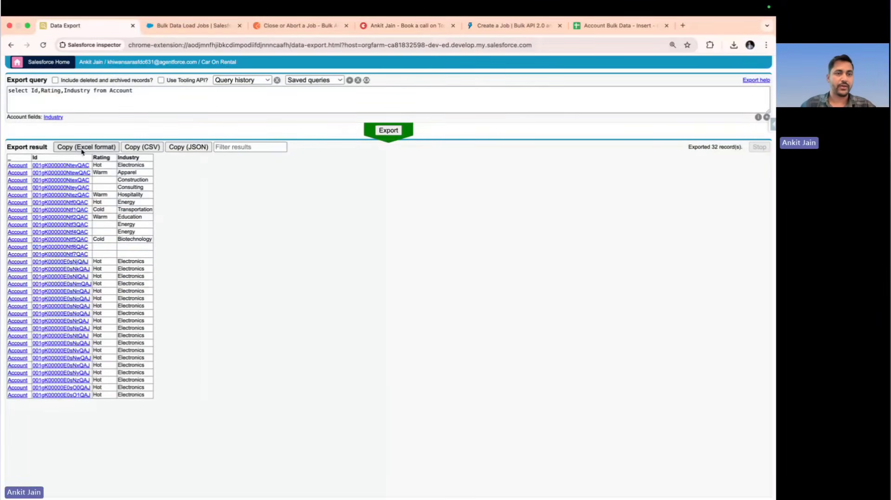
Copy the exported results in Excel format and paste them at cell A1 of the Account Bulk Data - Insert spreadsheet in Google Sheets
click(609, 26)
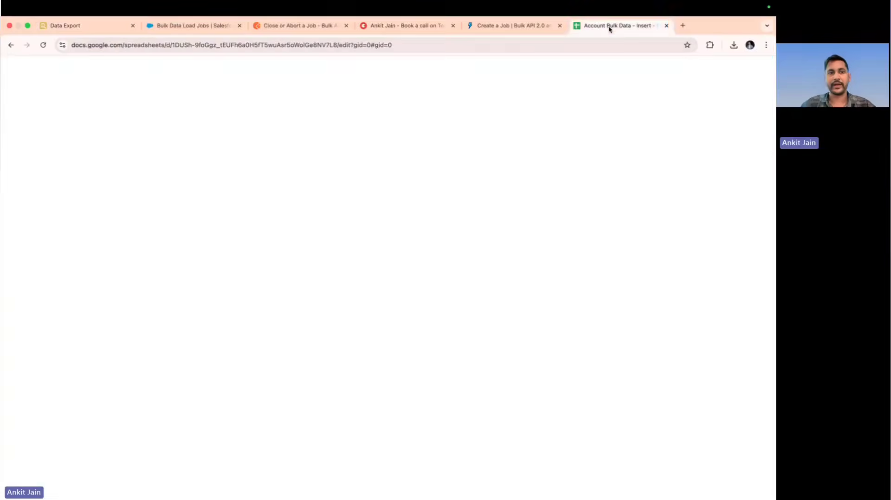
click(45, 168)
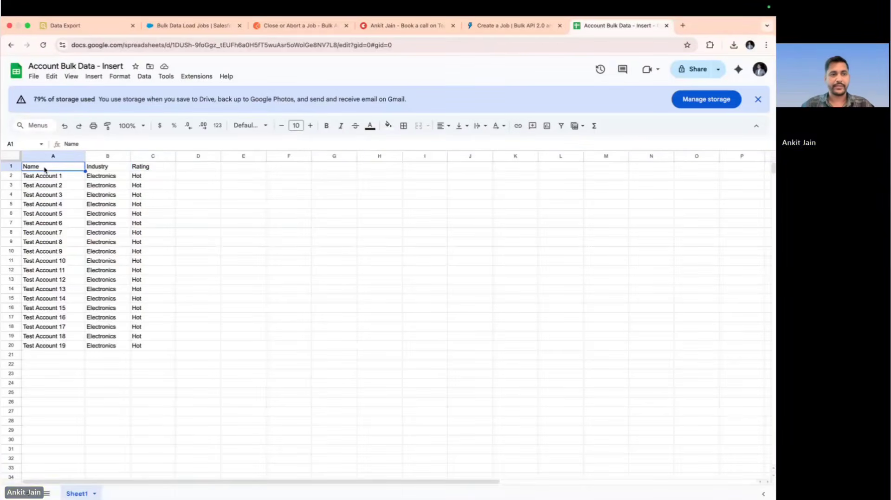
key(ctrl+v)
Delete the column holding the [Account] entries and slightly widen the Rating column
click(46, 156)
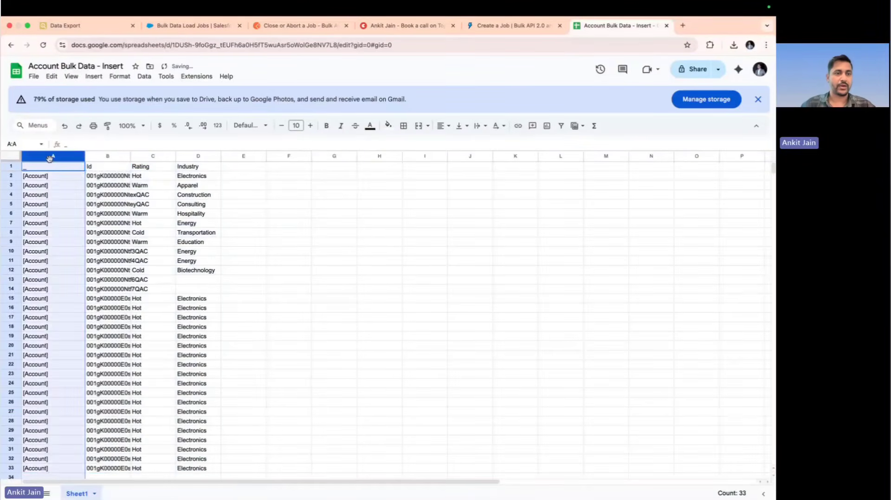
right_click(49, 159)
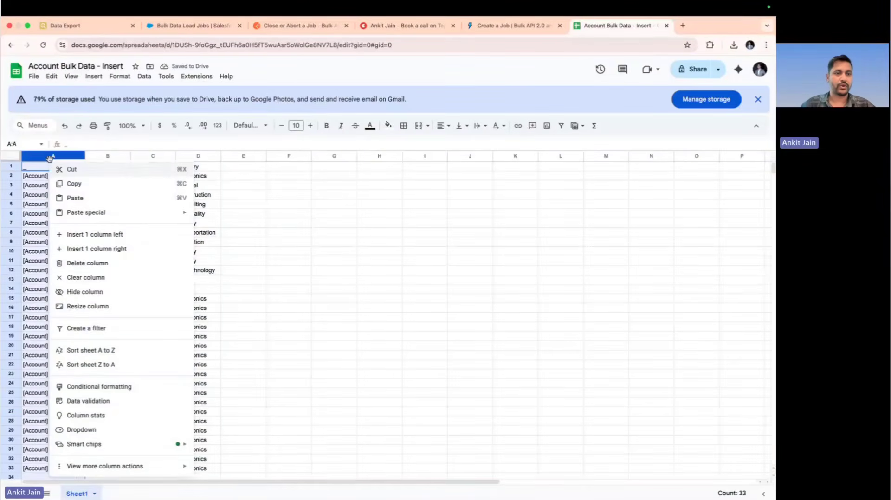
click(86, 268)
click(92, 215)
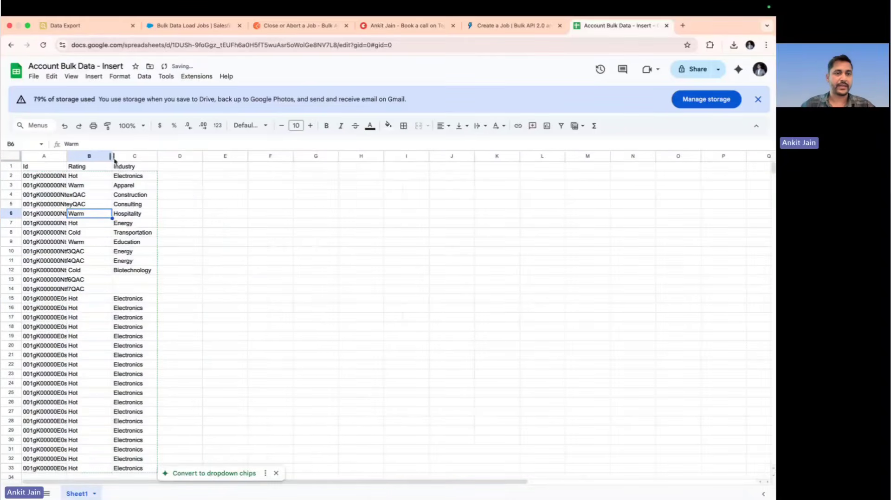
mouse_move(114, 160)
mouse_down()
mouse_move(87, 160)
mouse_move(119, 157)
mouse_up()
Set the first Rating value in B2 to Cold and fill it down to B33
click(85, 175)
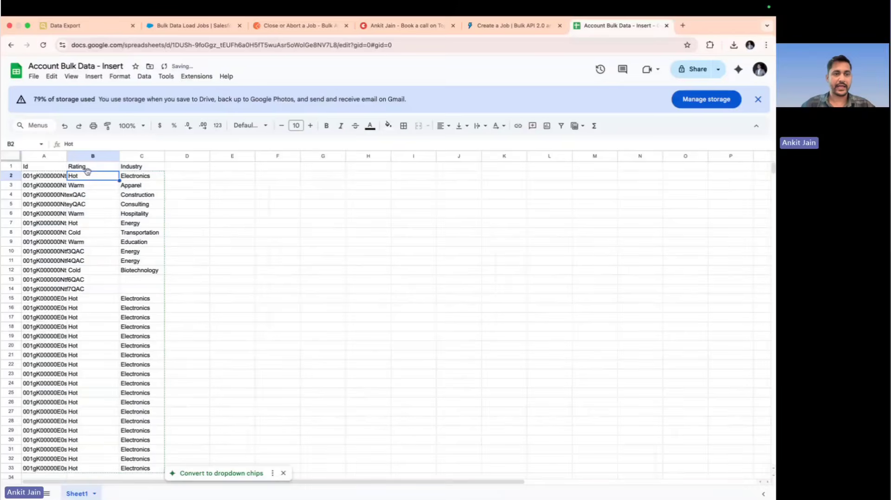
text(Cold)
key(Return)
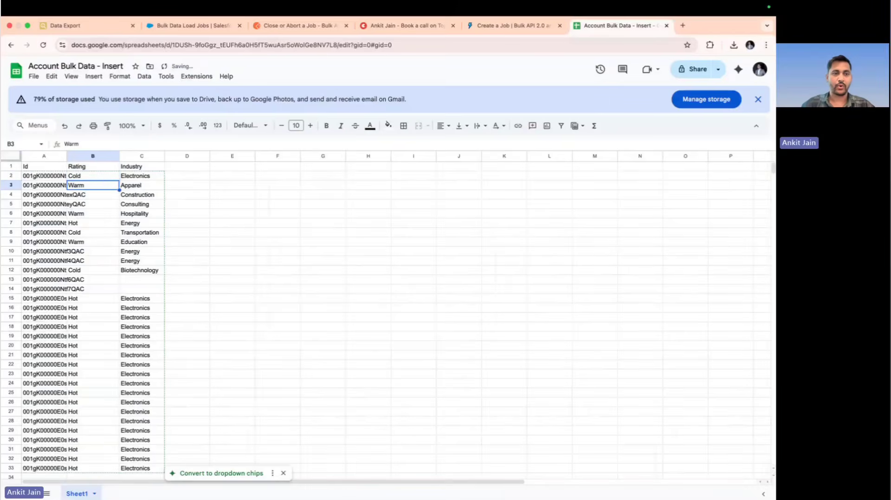
click(108, 176)
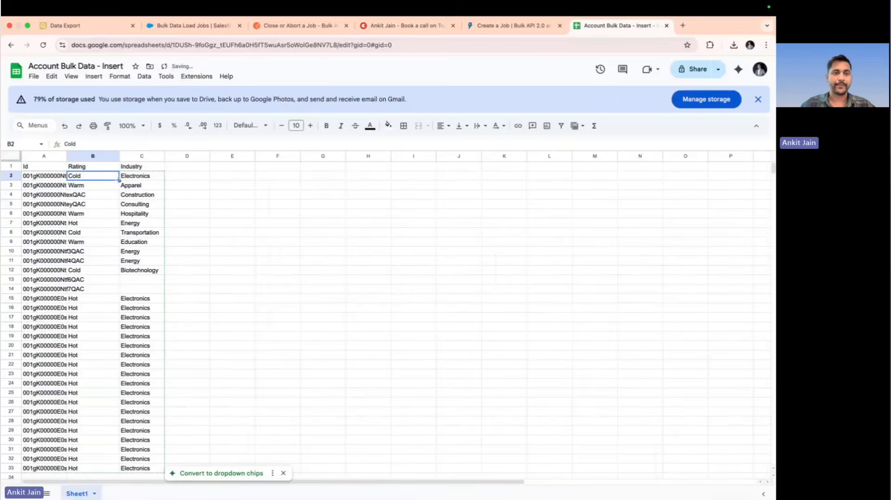
scroll(109, 400, down, 3)
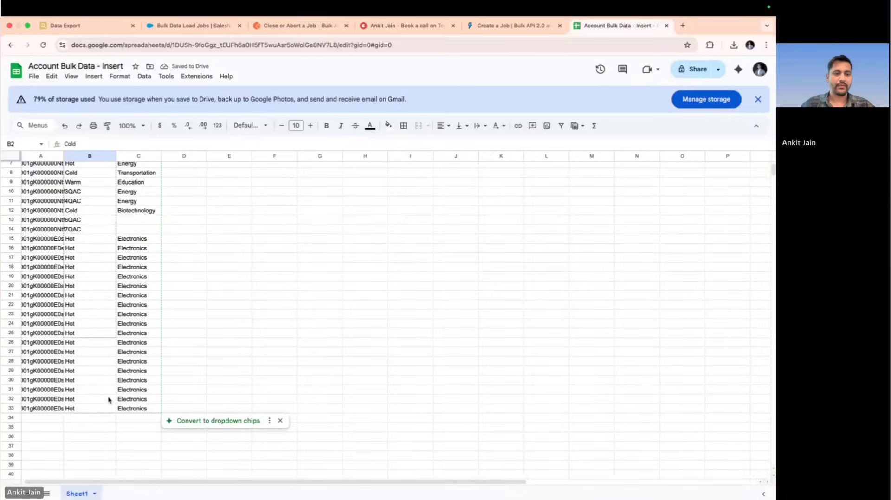
drag(107, 415, 107, 412)
scroll(108, 410, up, 3)
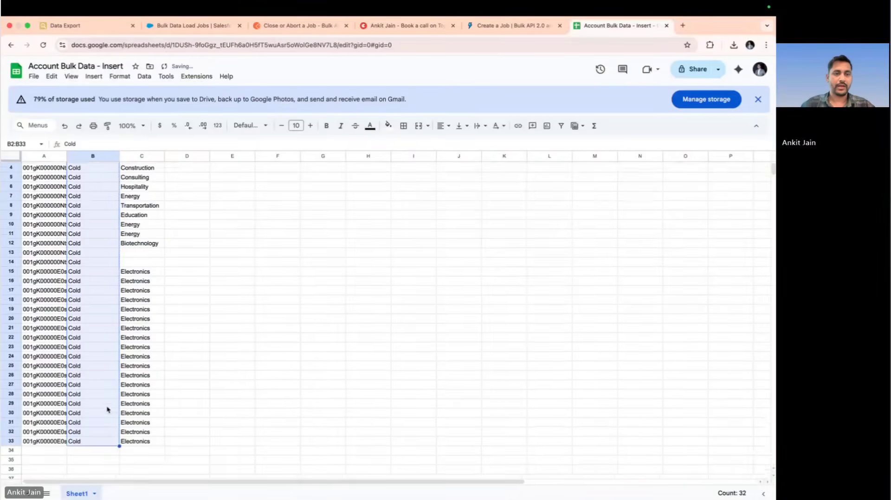
Set the first Industry value in C2 to Energy and fill it down to C33
click(137, 176)
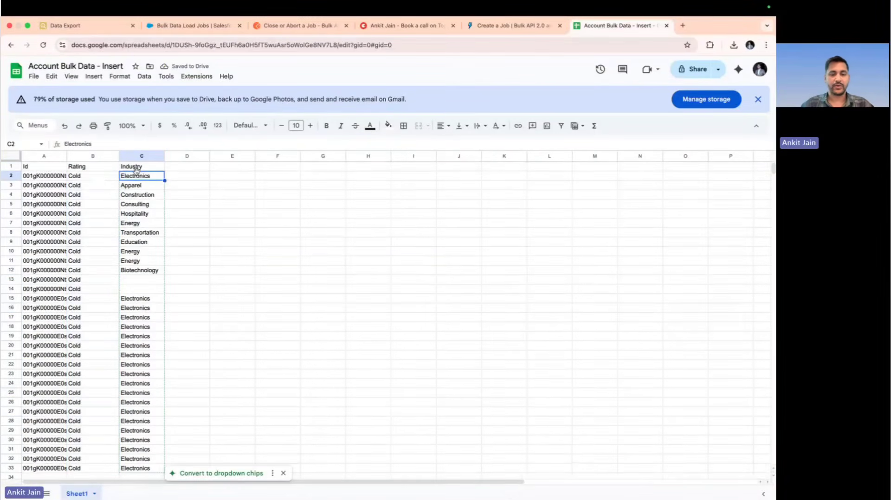
text(Energy)
key(Return)
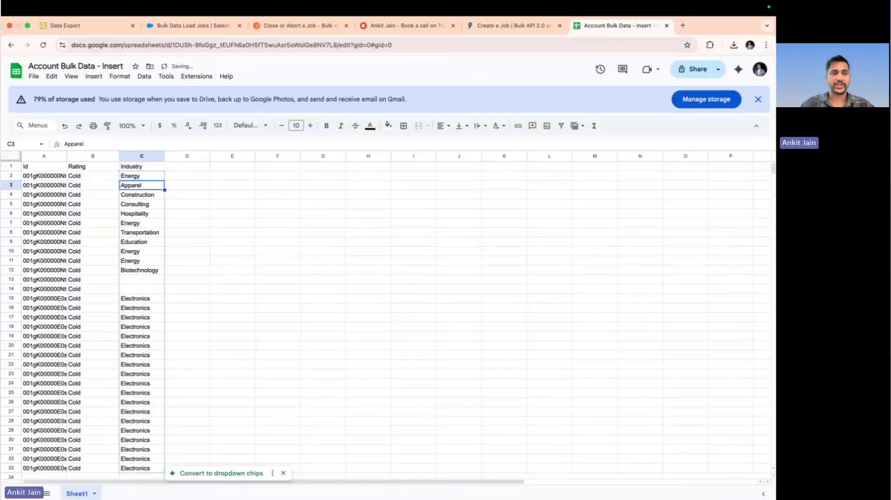
click(153, 178)
drag(164, 181, 153, 483)
key(super+z)
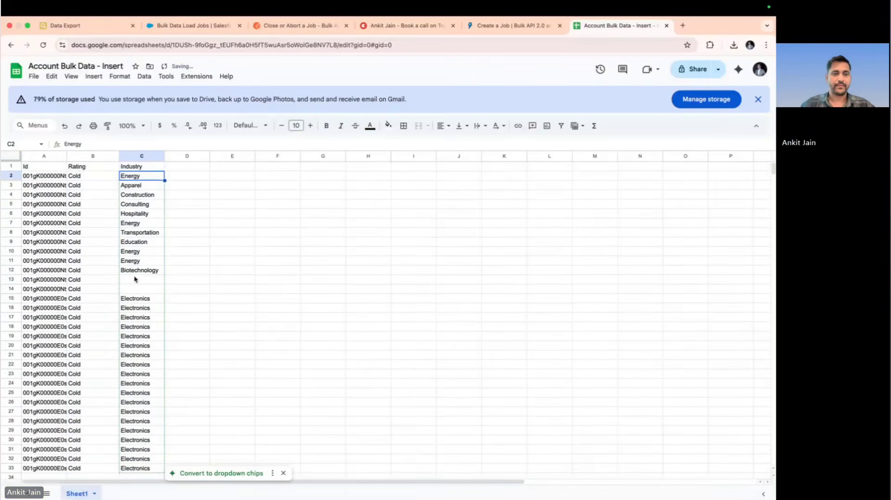
drag(165, 180, 159, 320)
scroll(160, 320, down, 1)
scroll(162, 304, down, 1)
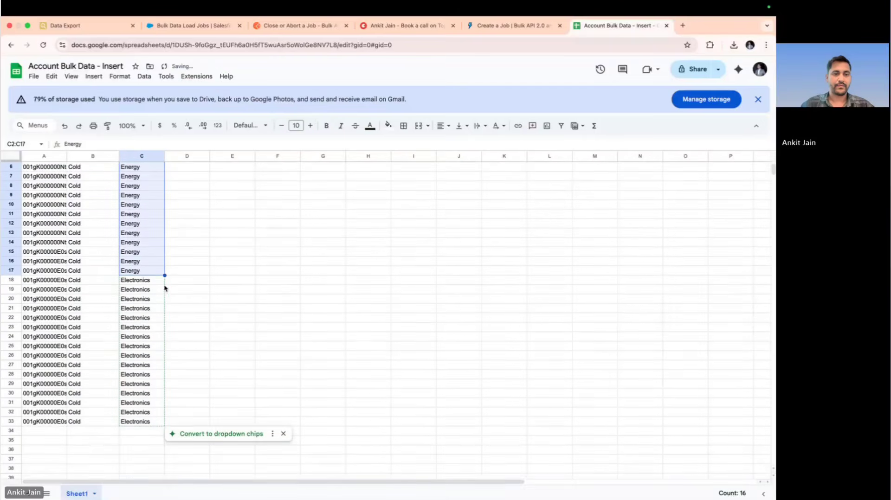
drag(164, 276, 163, 423)
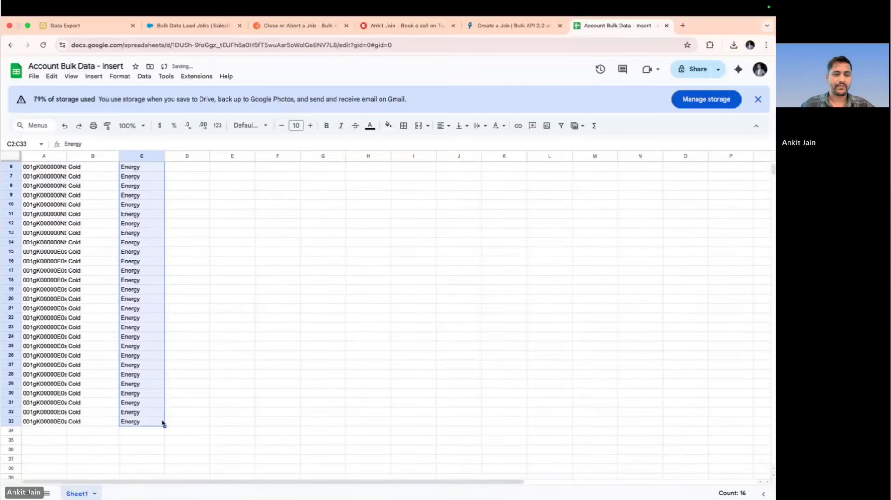
scroll(139, 311, up, 2)
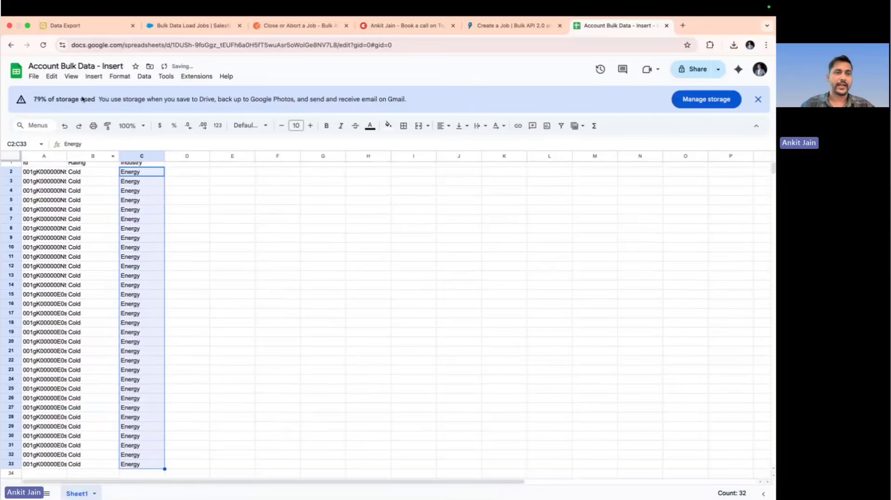
Rename the spreadsheet as "Account Bulk Data - Update" and download it as a Comma Separated Values (.csv) file
double_click(110, 65)
text(Update)
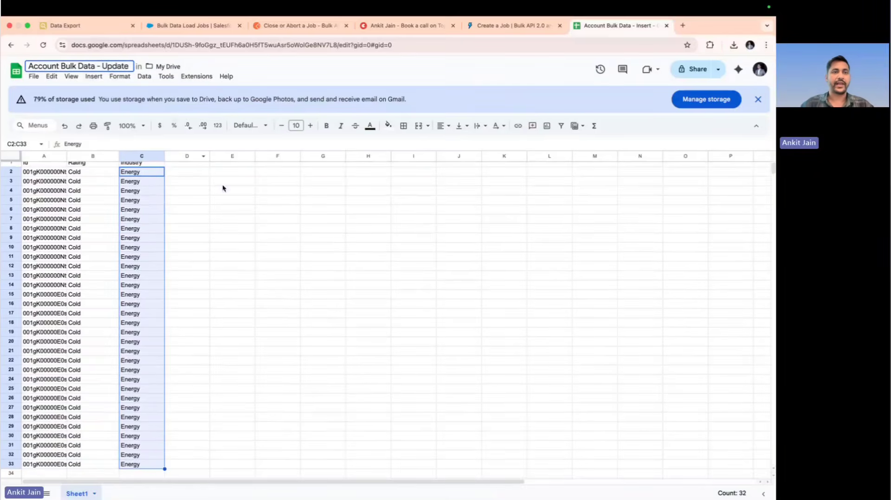
click(232, 256)
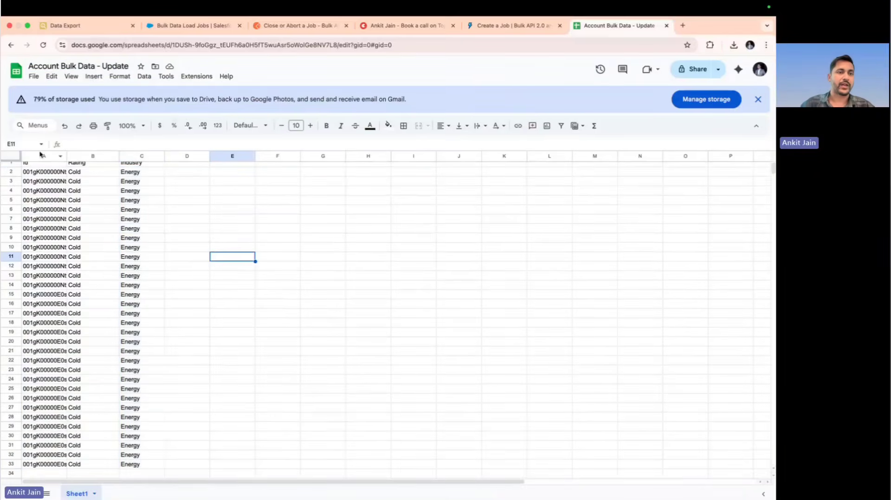
click(34, 76)
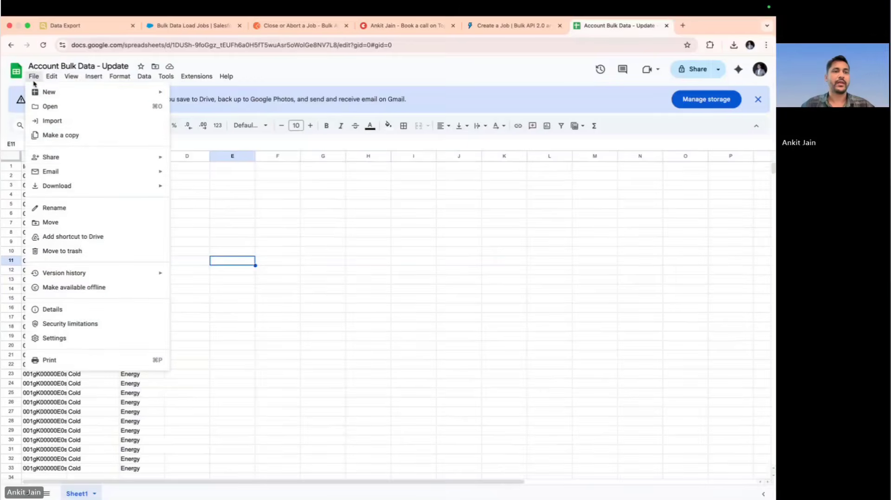
mouse_move(129, 188)
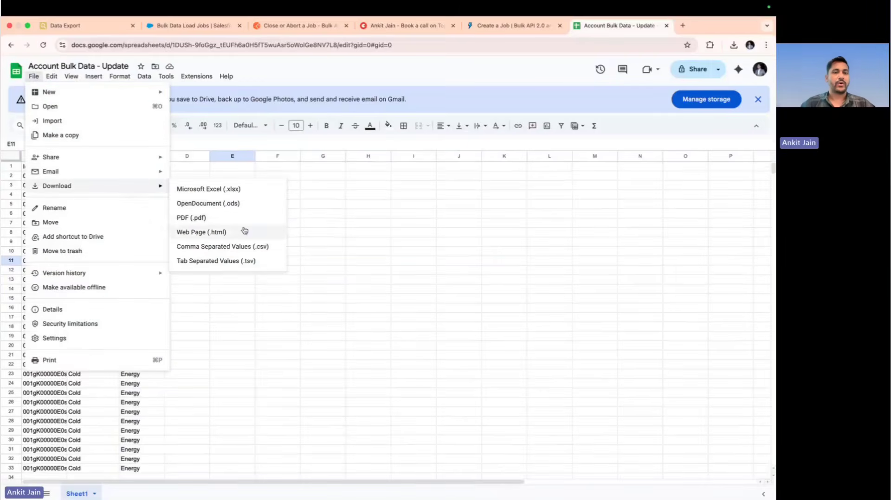
click(258, 249)
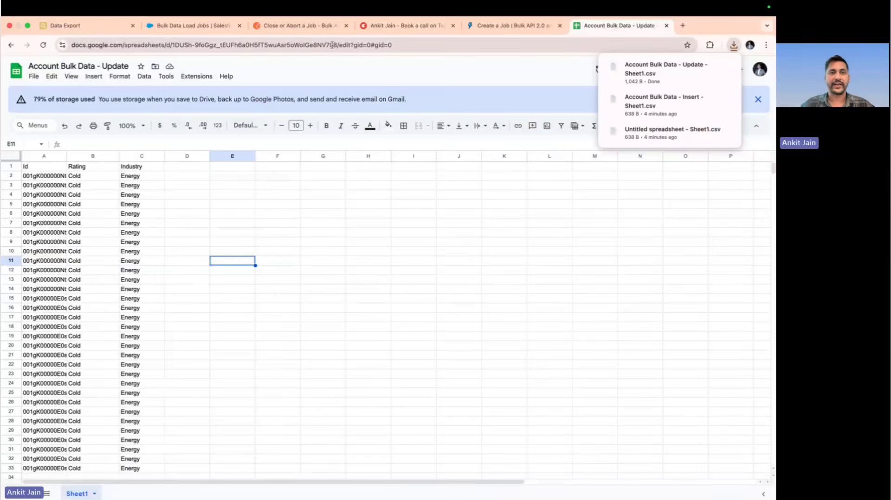
Switch to Postman and set the operation in the Create job request body to "update"
click(311, 34)
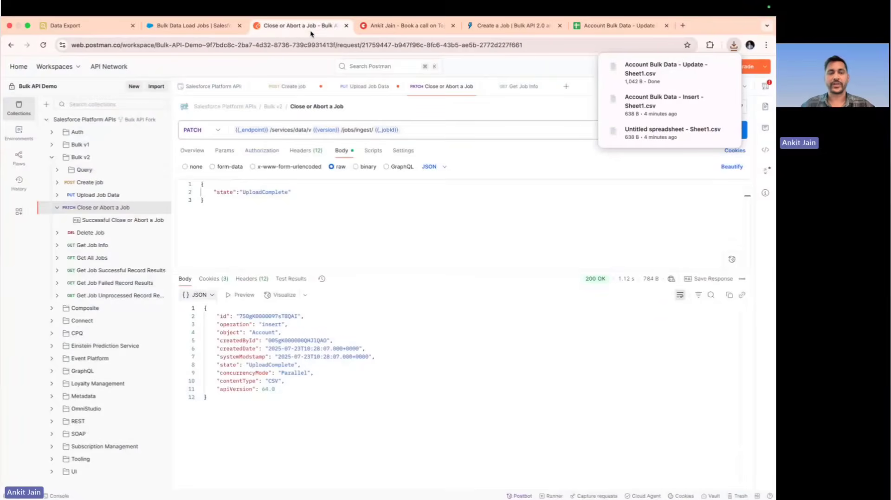
click(123, 184)
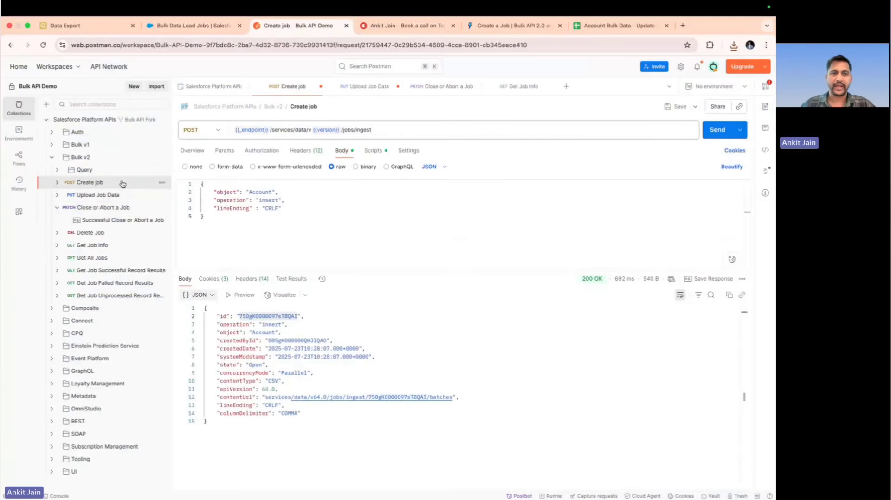
double_click(267, 199)
text(update)
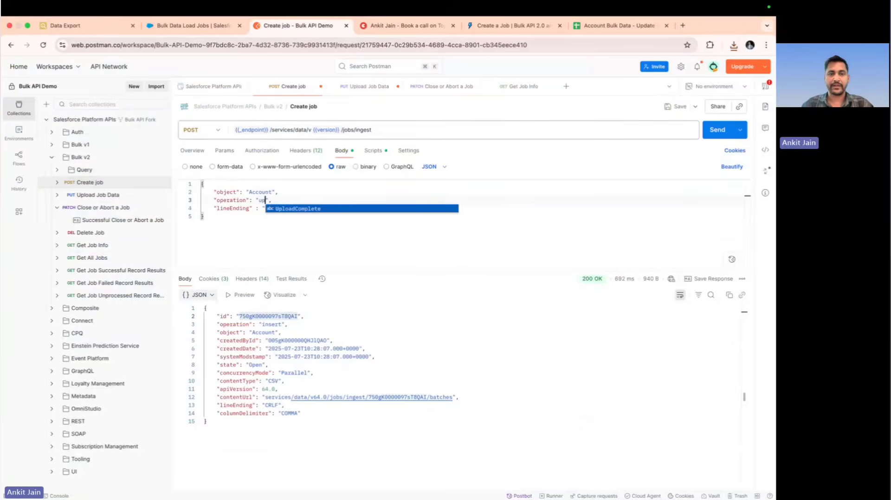
click(374, 238)
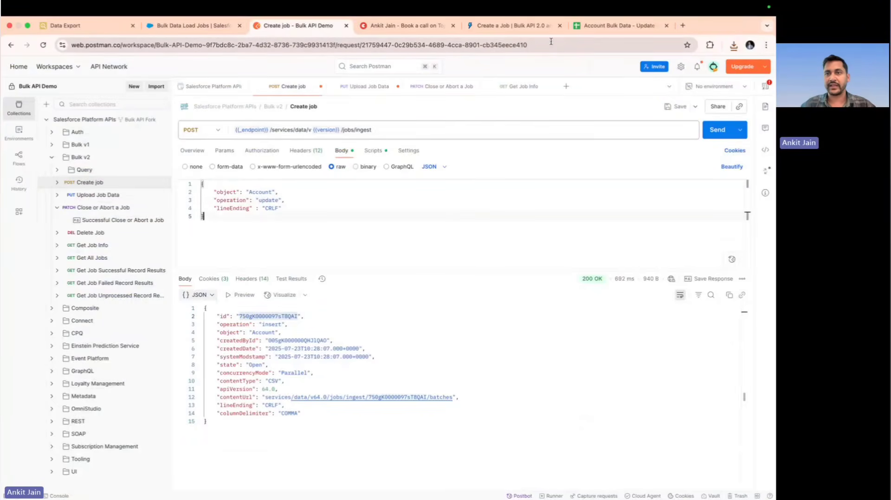
Check the update operation value in the Create a Job documentation, and send the Create job request in Postman
click(511, 26)
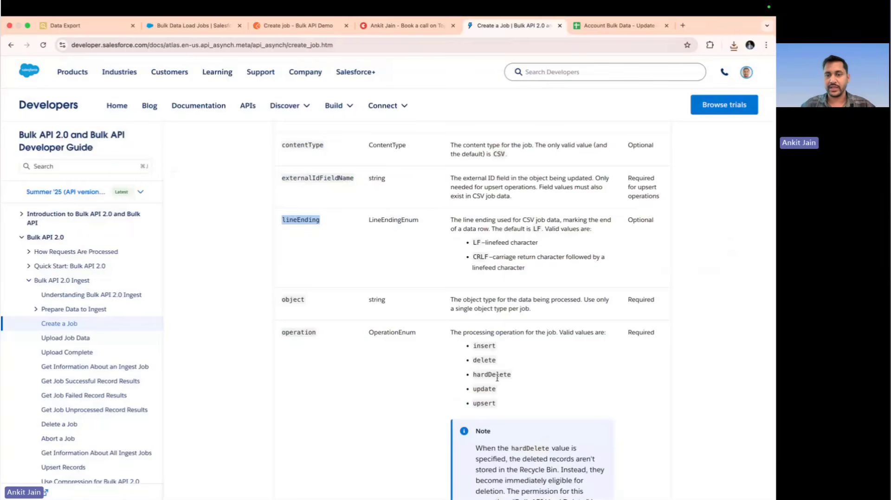
double_click(485, 389)
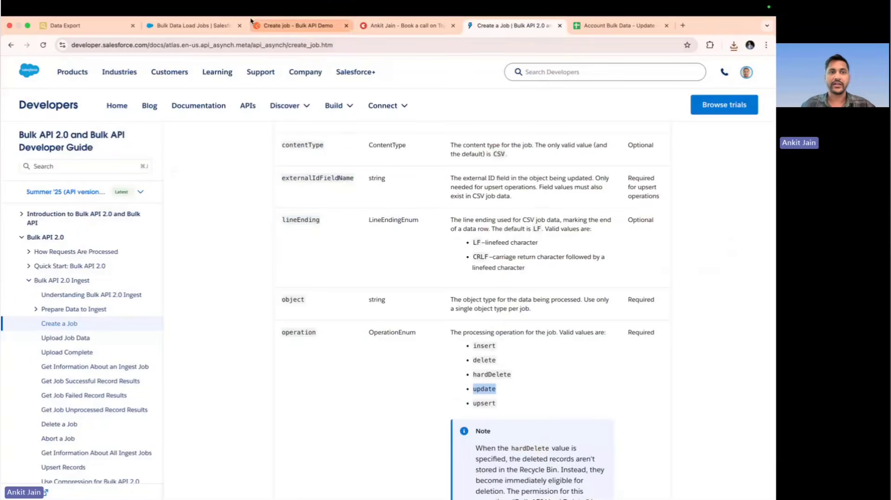
click(269, 26)
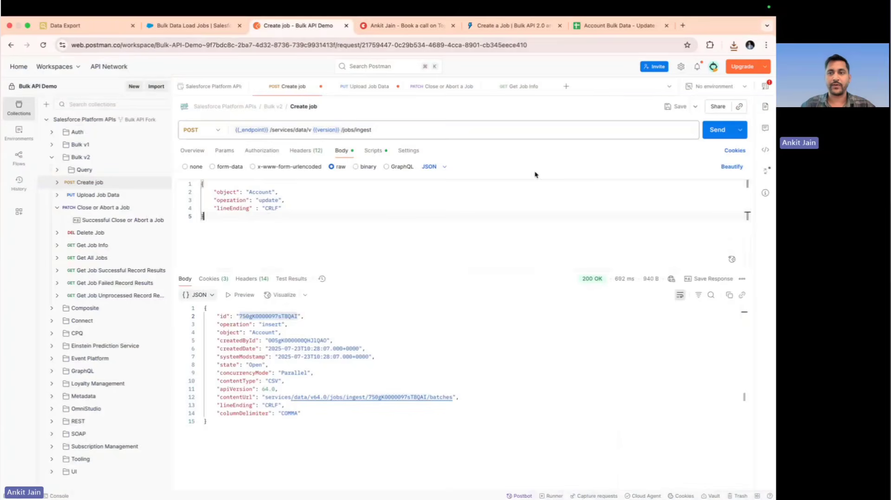
click(718, 129)
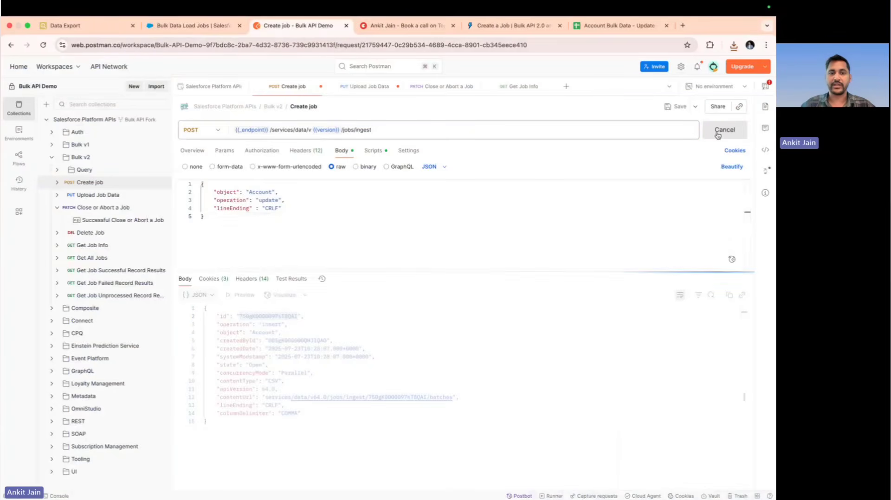
Replace the binary file in the Upload Job Data request with "Account Bulk Data - Update - Sheet1.csv" and send the request
click(94, 197)
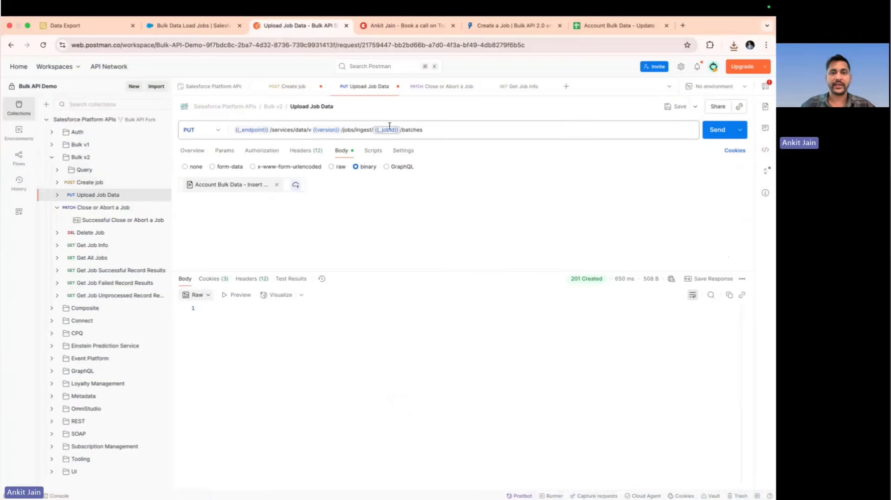
mouse_move(385, 132)
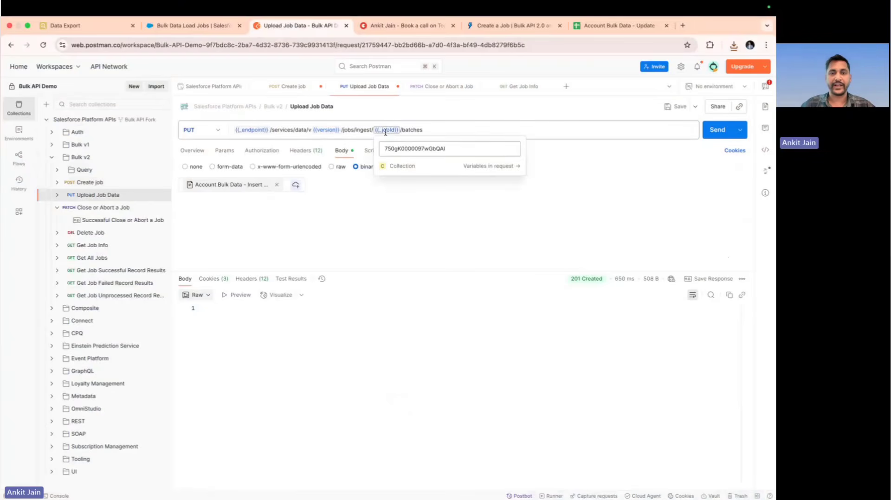
click(276, 185)
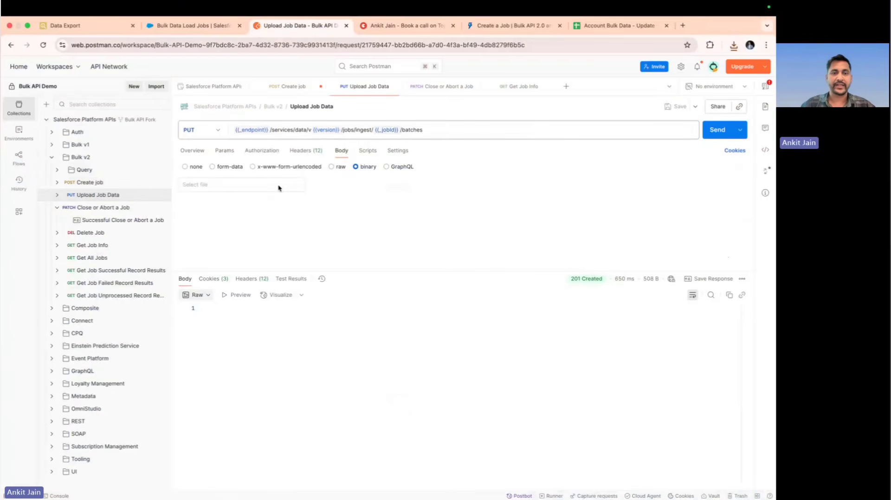
click(243, 186)
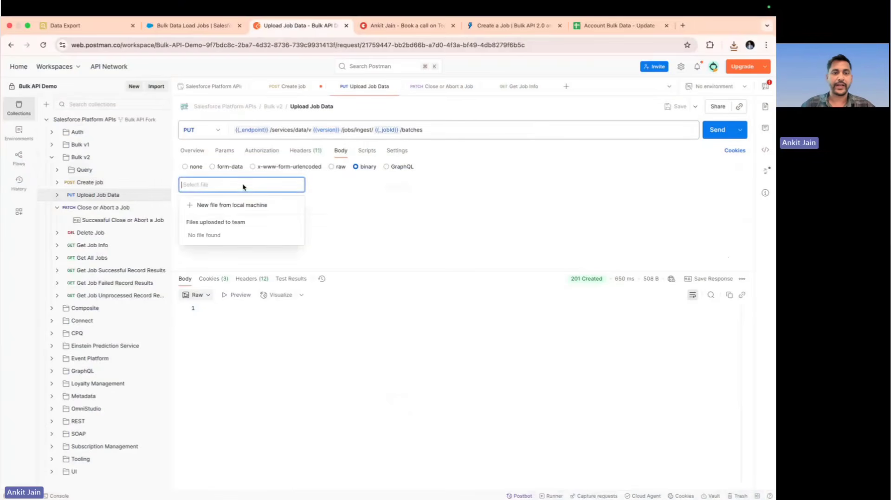
click(230, 206)
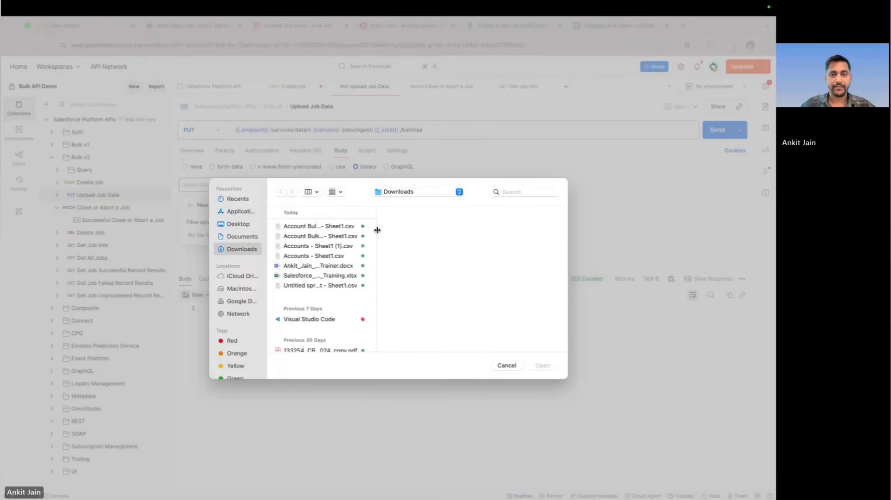
drag(376, 231, 444, 230)
click(353, 239)
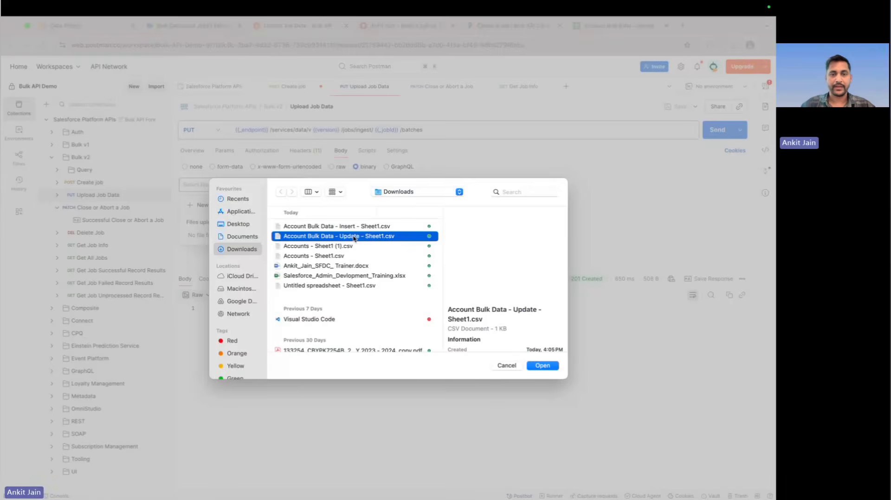
click(542, 366)
click(713, 136)
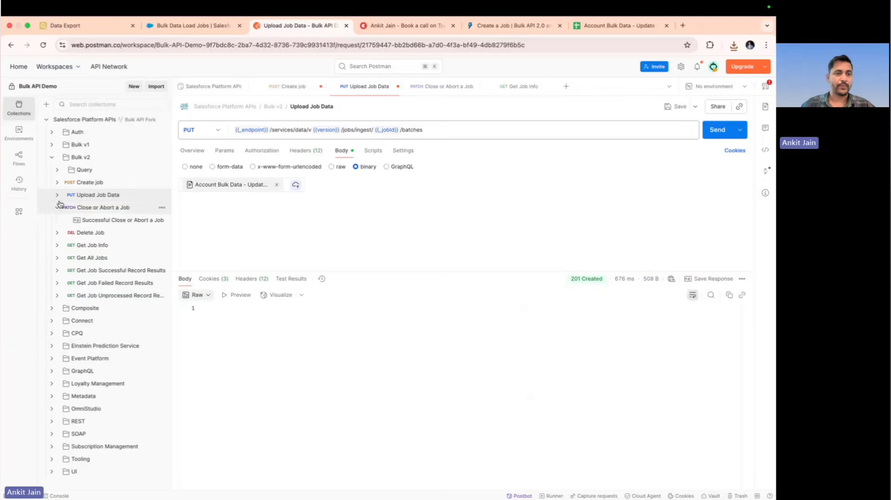
Switch to Salesforce, refresh Bulk Data Load Jobs to check the update job's status, and view the earlier Account export in Salesforce Inspector
click(168, 26)
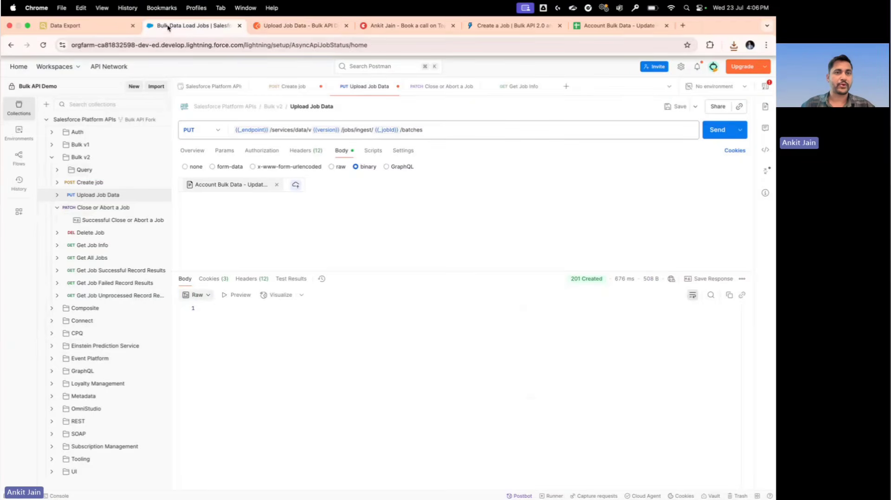
click(43, 45)
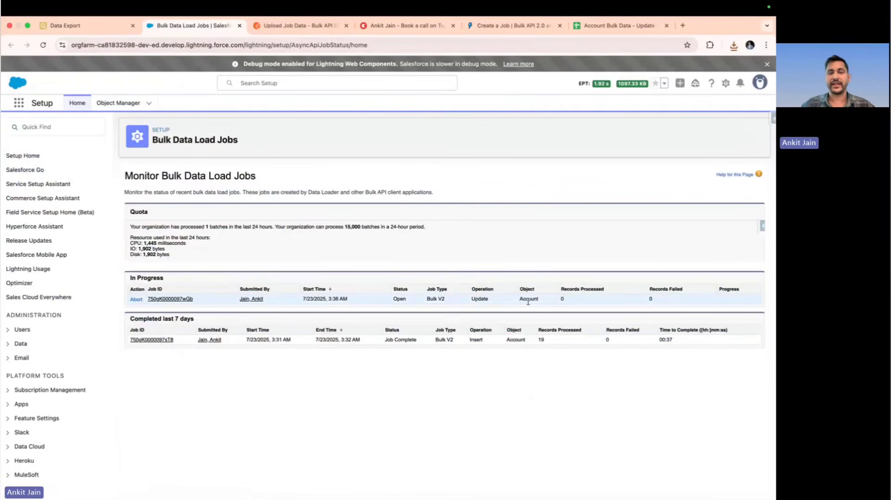
click(307, 26)
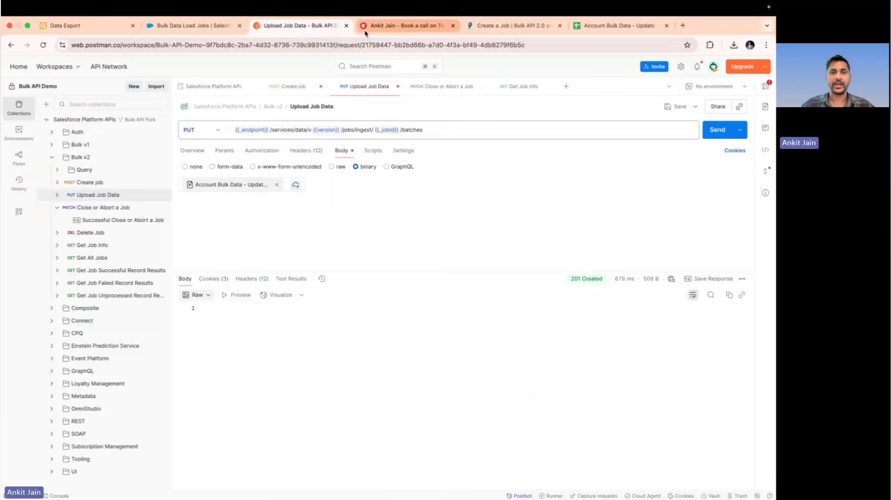
click(97, 30)
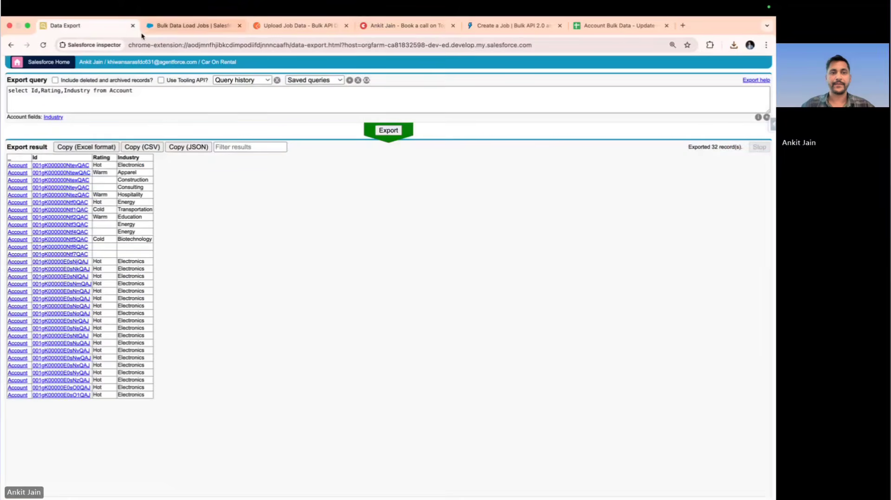
Switch to Postman and send the Close or Abort a Job request with the state "UploadComplete"
click(270, 27)
click(117, 207)
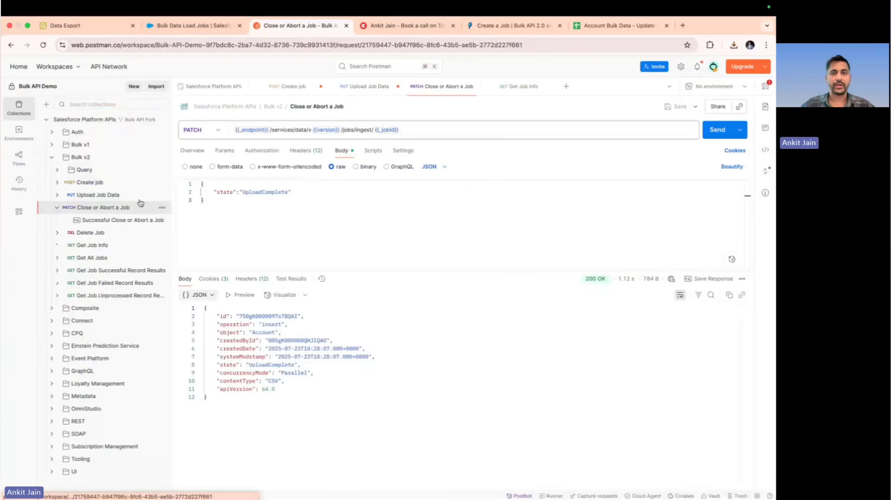
click(717, 131)
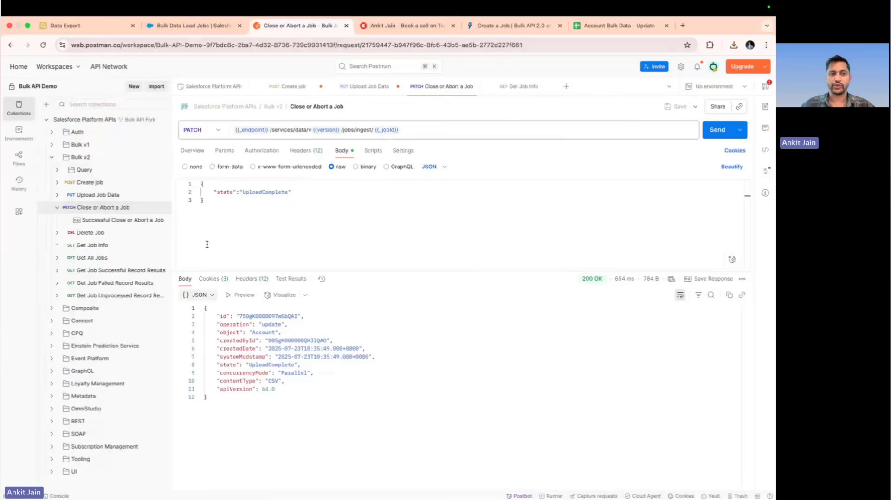
Send the Get Job Info request to check the records processed, and rerun the Account export query in Salesforce Inspector
click(108, 245)
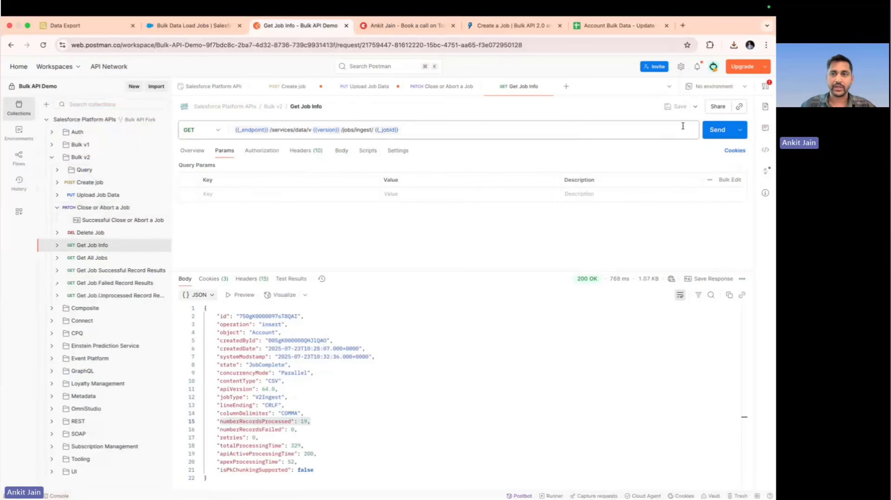
click(712, 132)
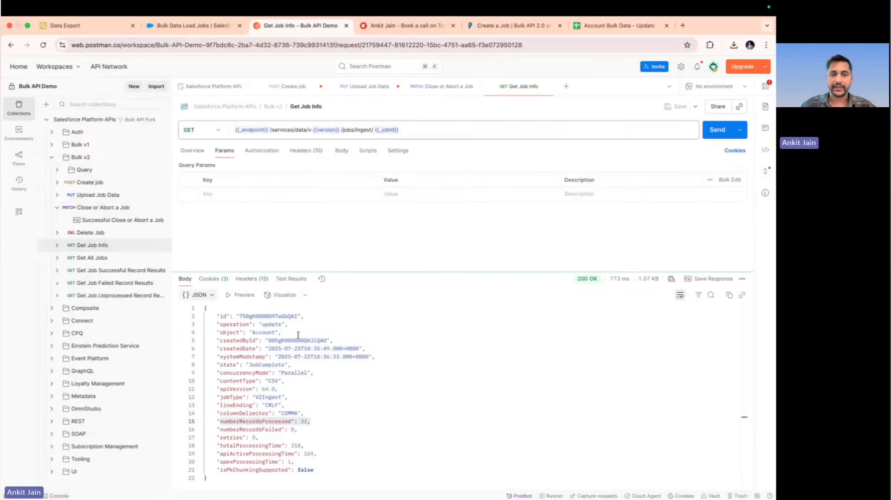
click(310, 421)
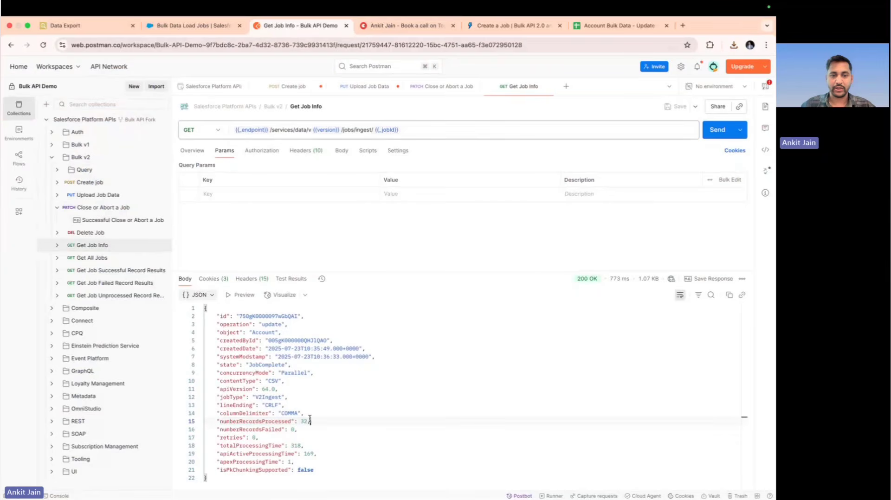
click(86, 29)
click(389, 131)
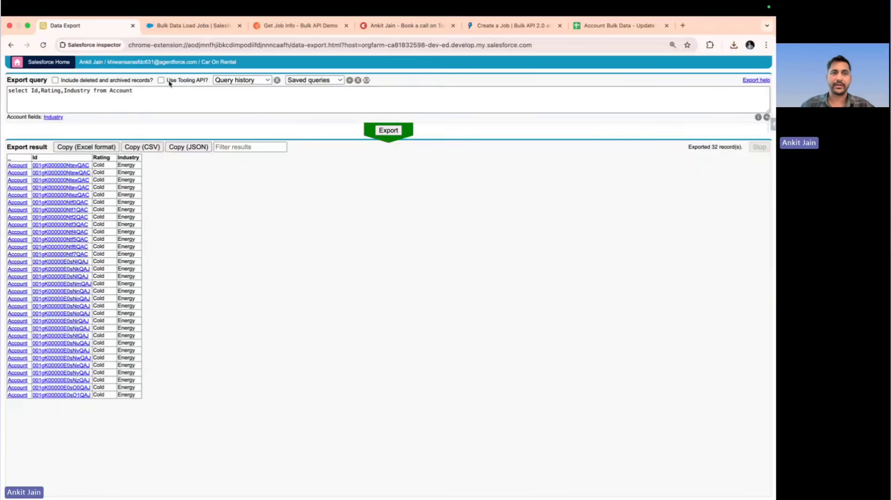
Switch to Salesforce Setup and start a new custom field of type Text on the Account object
click(193, 27)
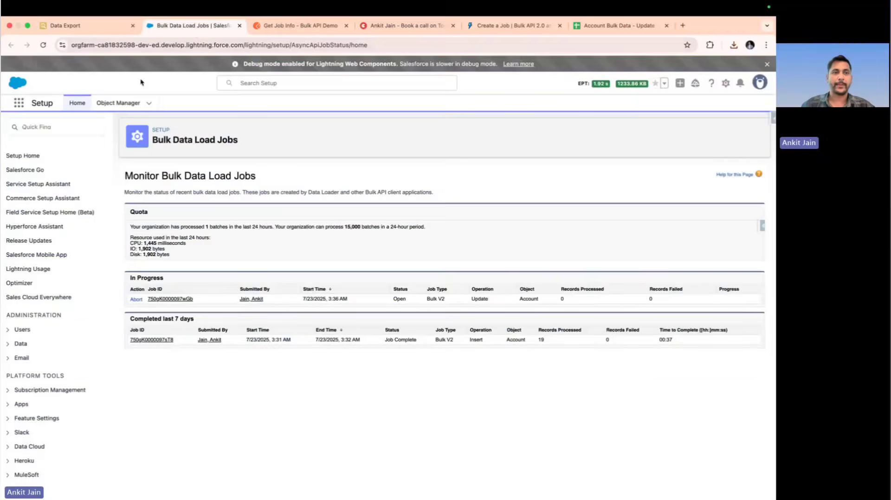
click(121, 103)
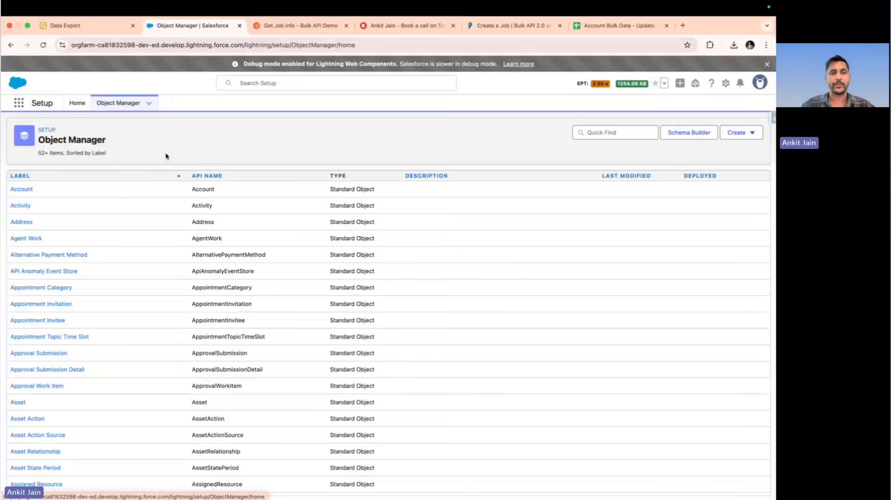
click(22, 189)
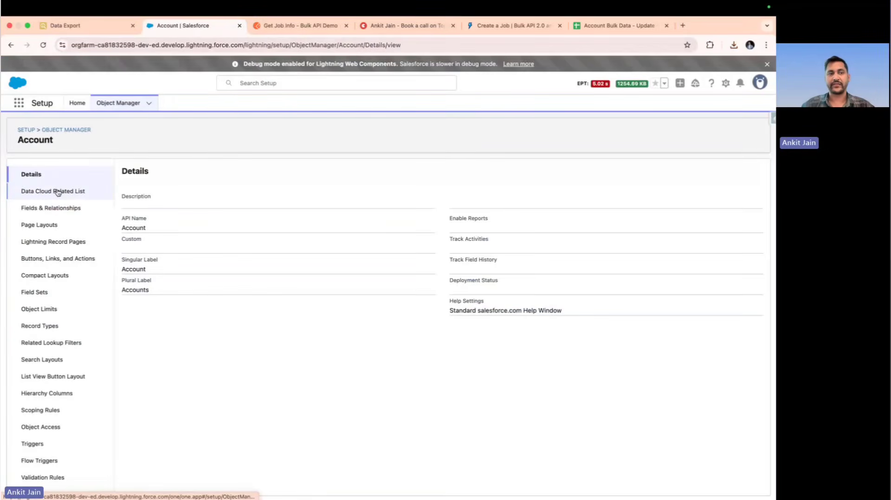
click(57, 208)
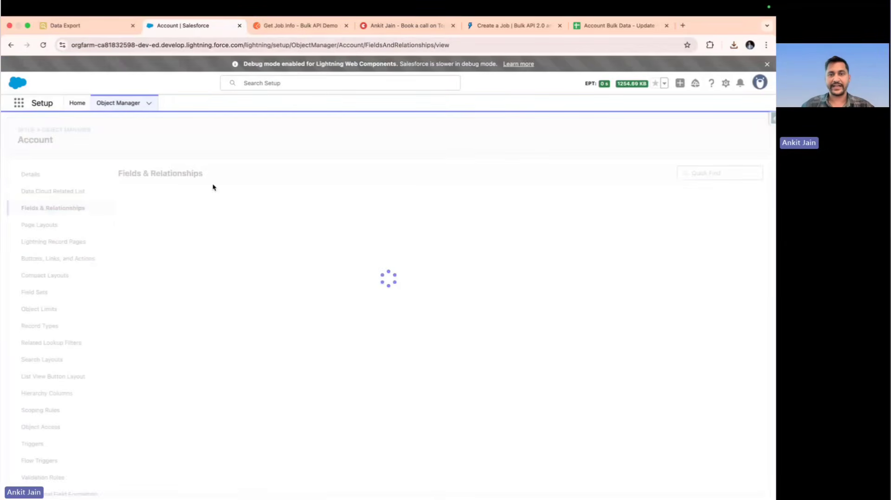
click(556, 175)
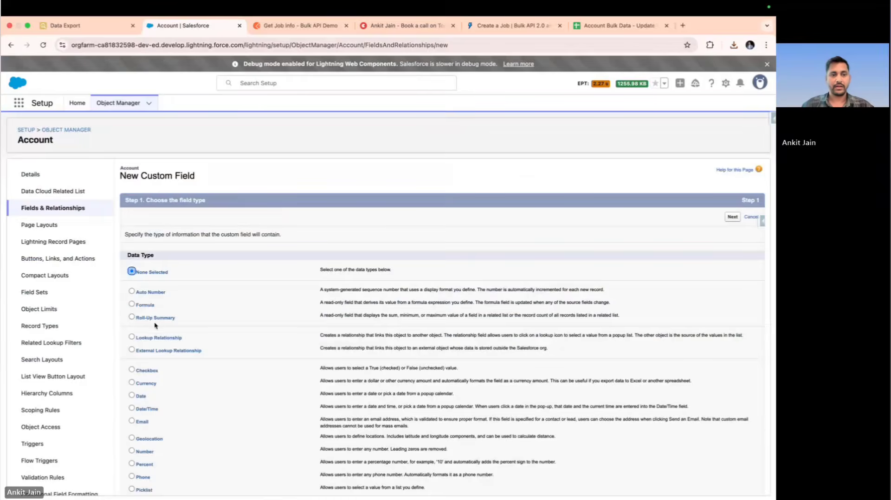
scroll(154, 329, down, 3)
scroll(153, 330, down, 3)
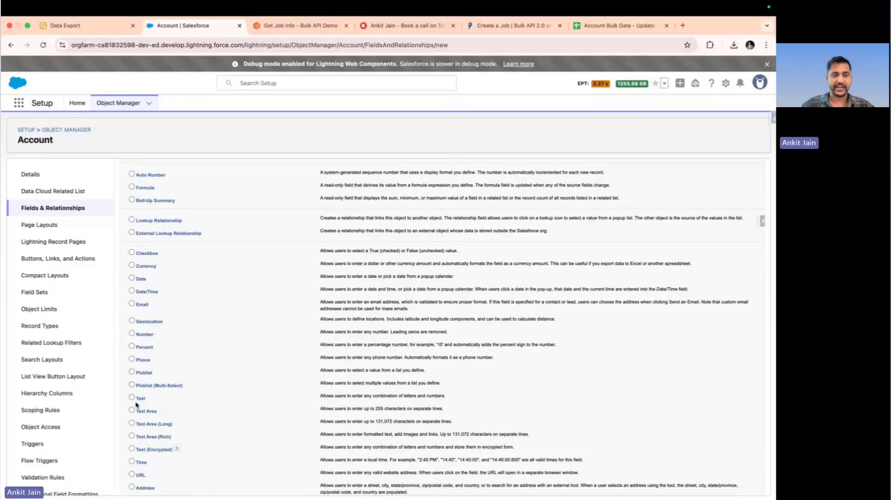
scroll(555, 390, down, 1)
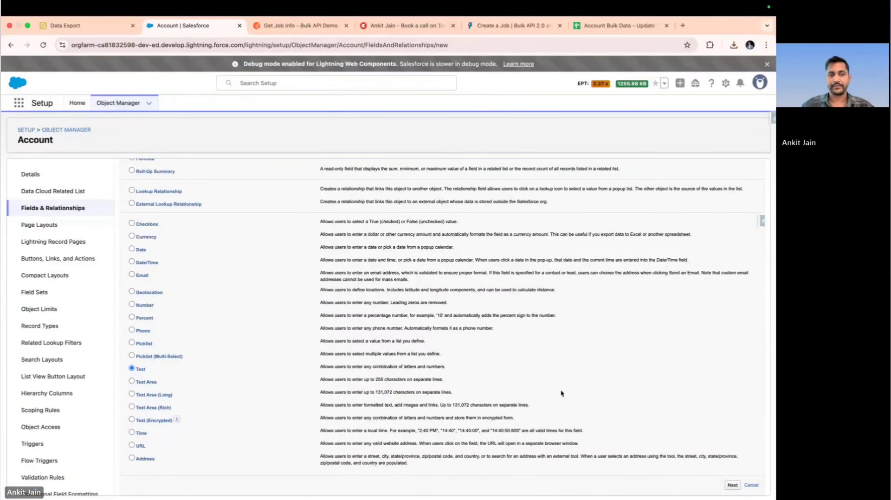
Label the field "External Acc Number", set its length to 60, and mark it as an External ID
click(284, 235)
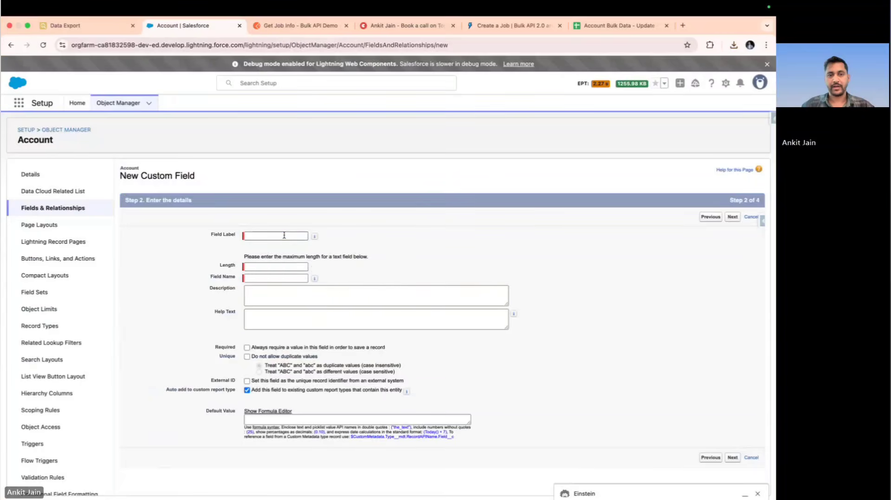
text(Exte)
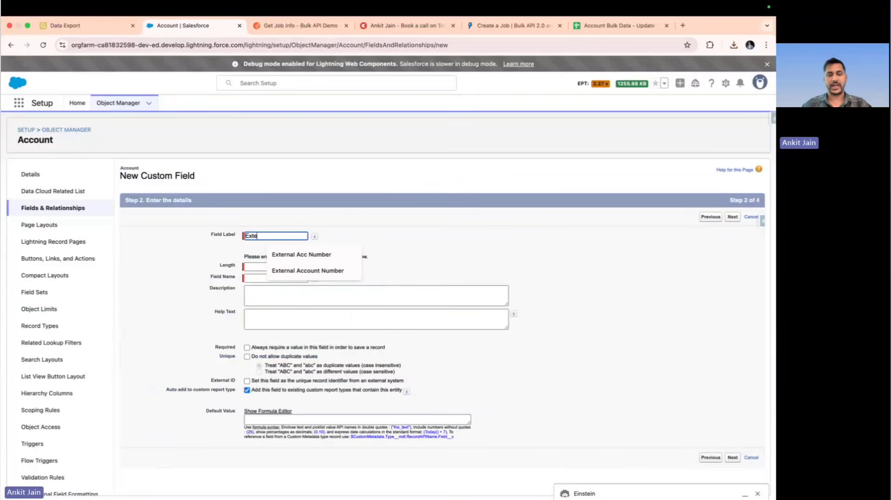
text(rnal Acc Nu,ne)
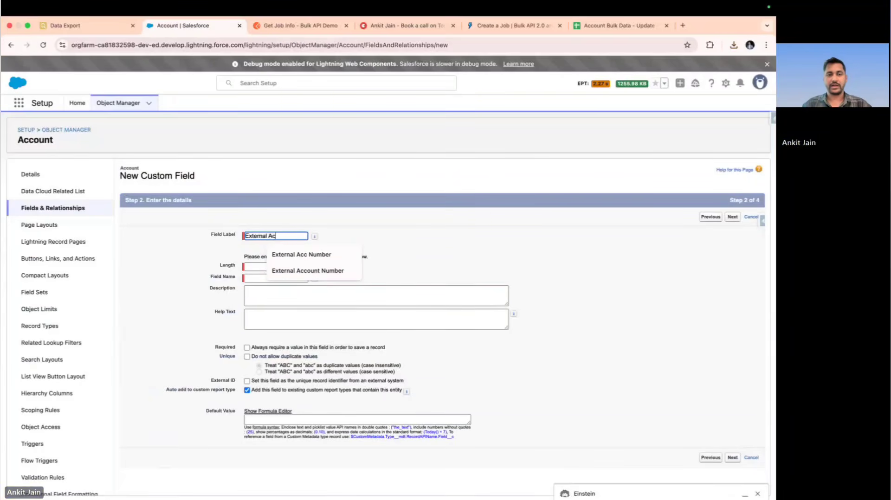
key(BackSpace)
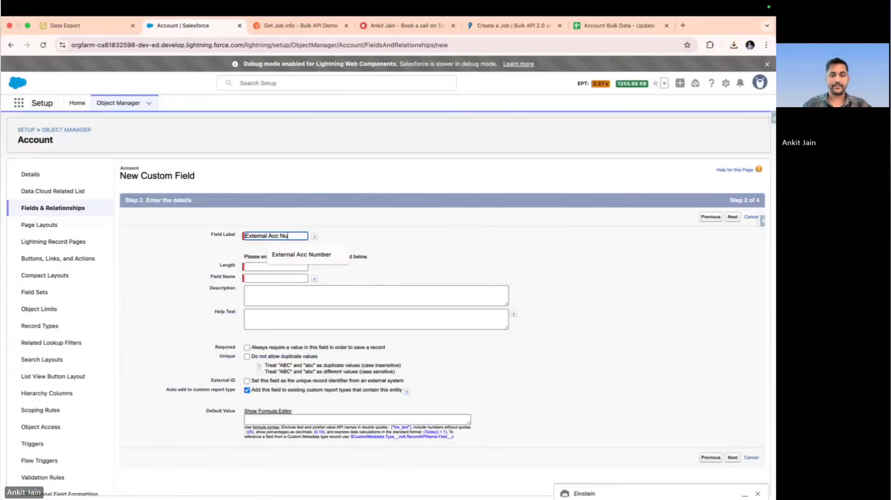
text(mber)
key(Tab)
key(Tab)
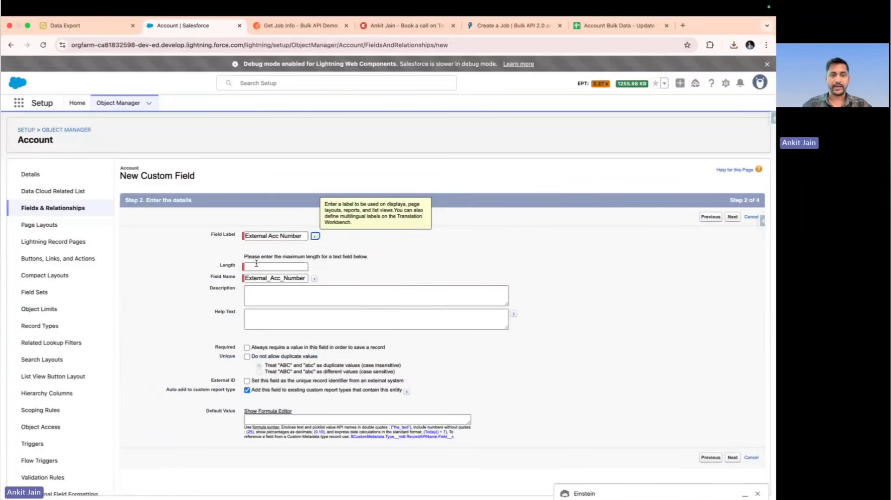
text(60)
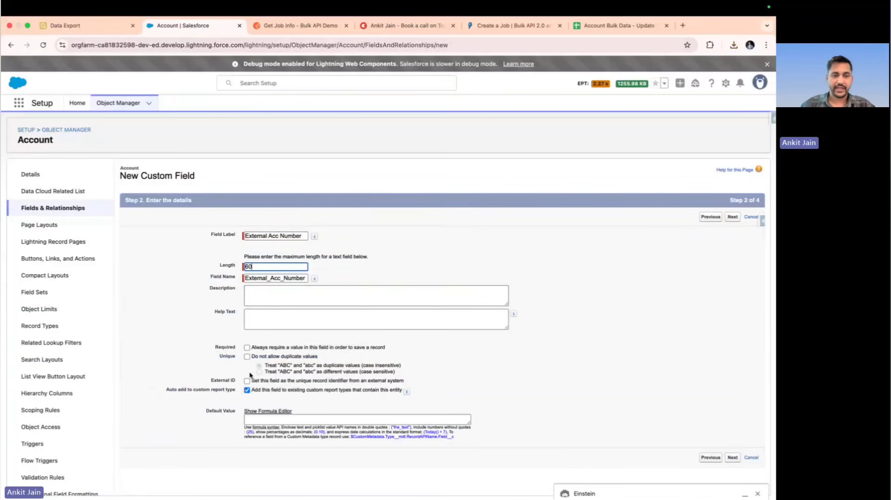
click(212, 381)
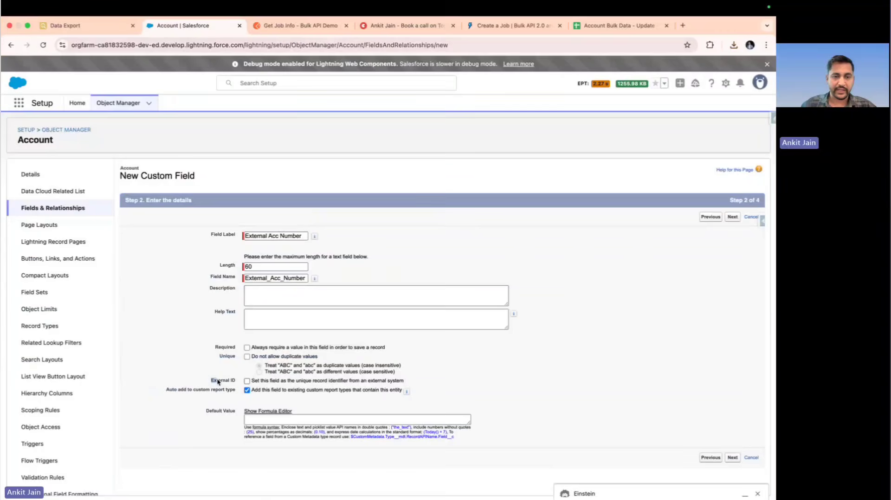
click(247, 381)
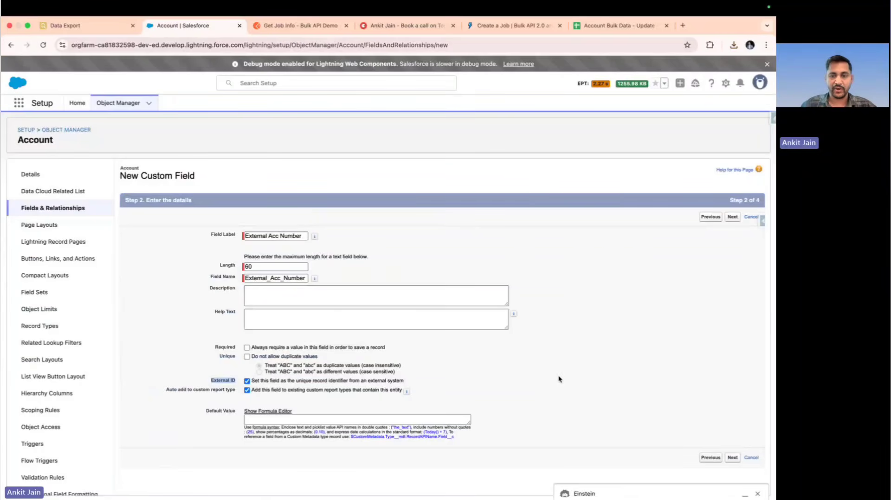
Accept the default field-level security and all Account page layouts for the new field, and save it
click(733, 459)
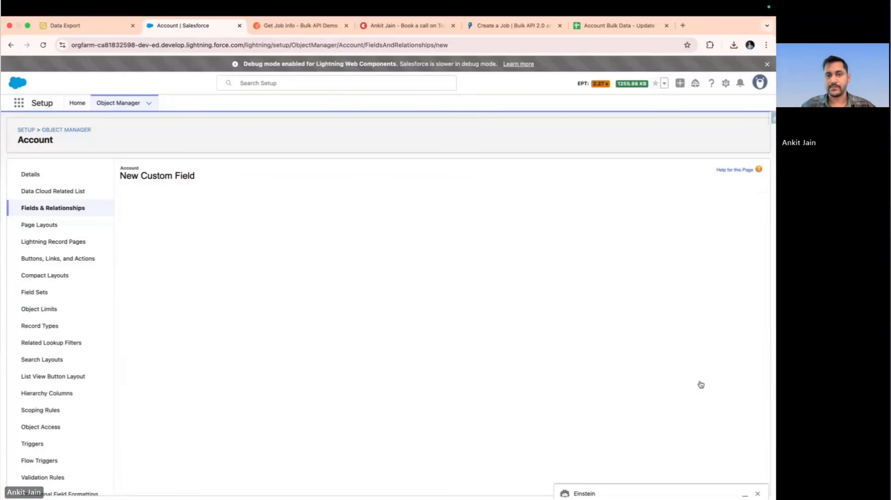
scroll(701, 384, down, 10)
scroll(701, 384, down, 2)
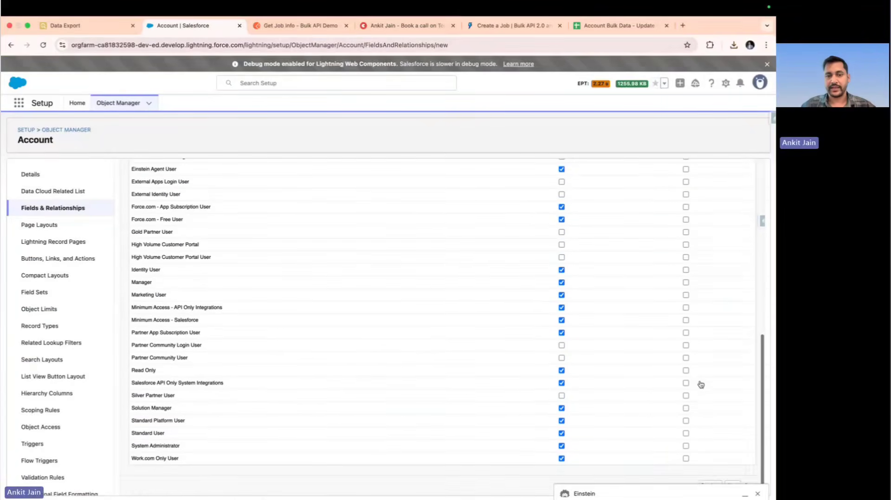
click(757, 494)
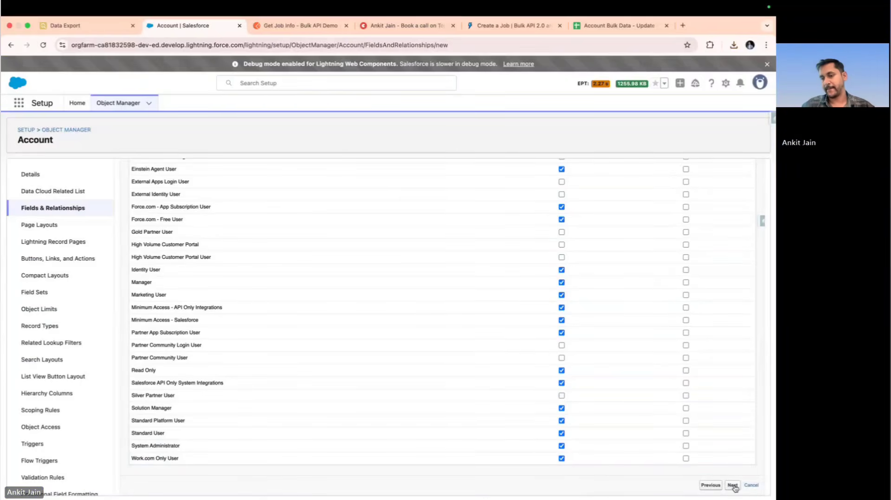
click(733, 485)
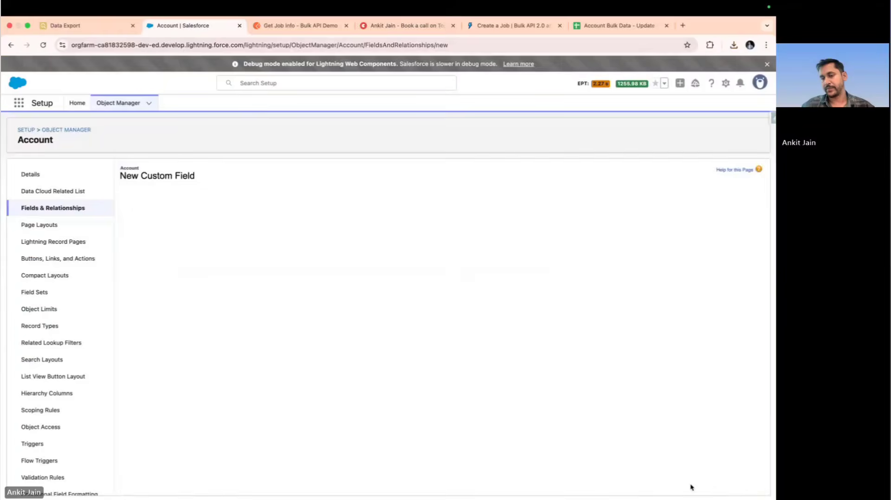
click(730, 381)
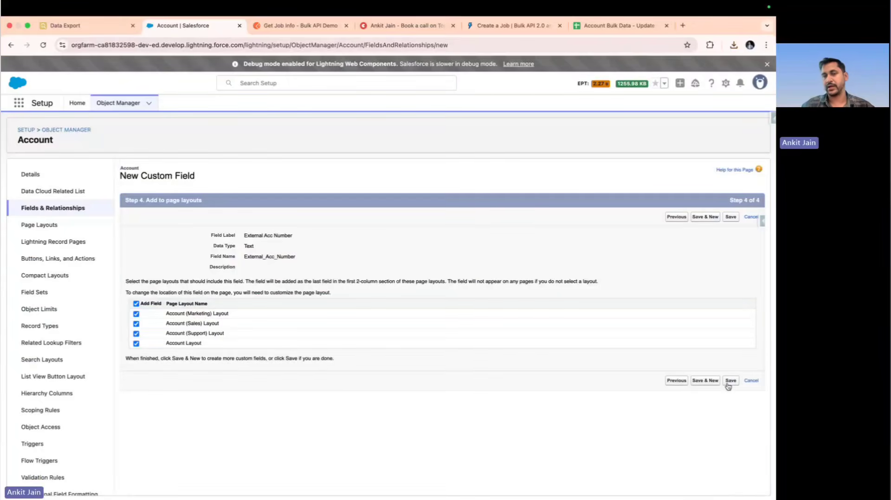
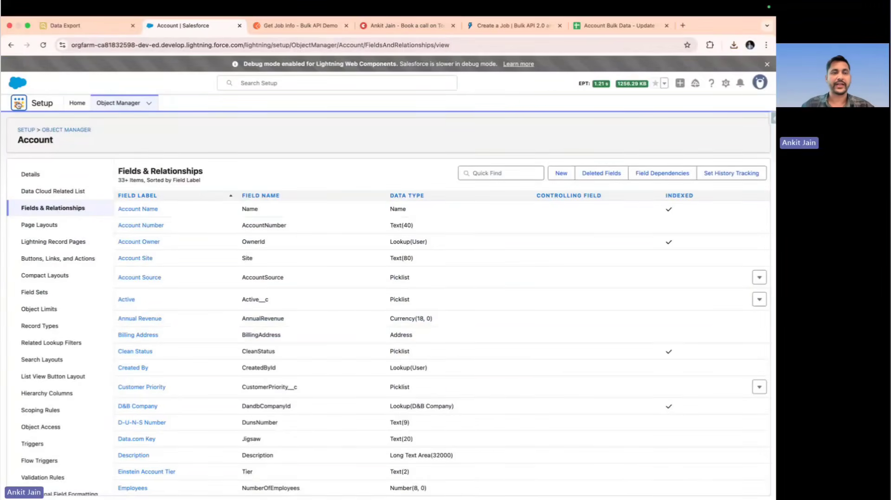
Switch from Setup to the Sales app and open its Accounts list
click(19, 104)
text(Sa)
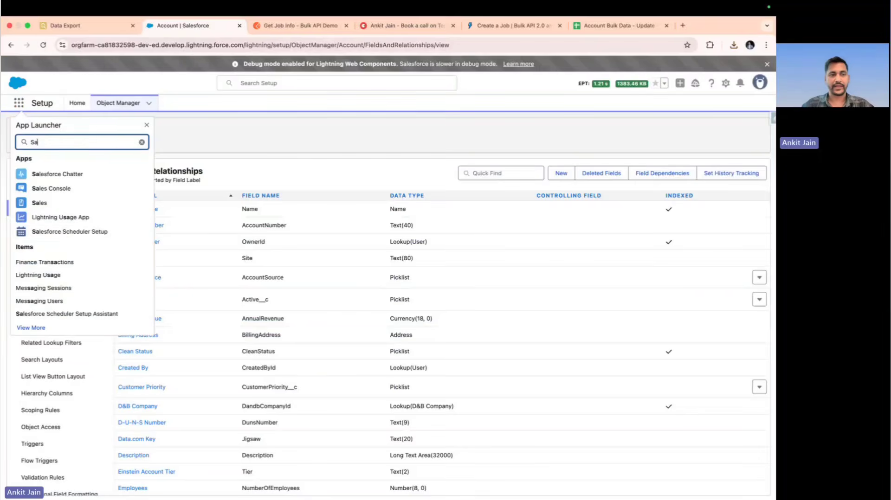
click(64, 209)
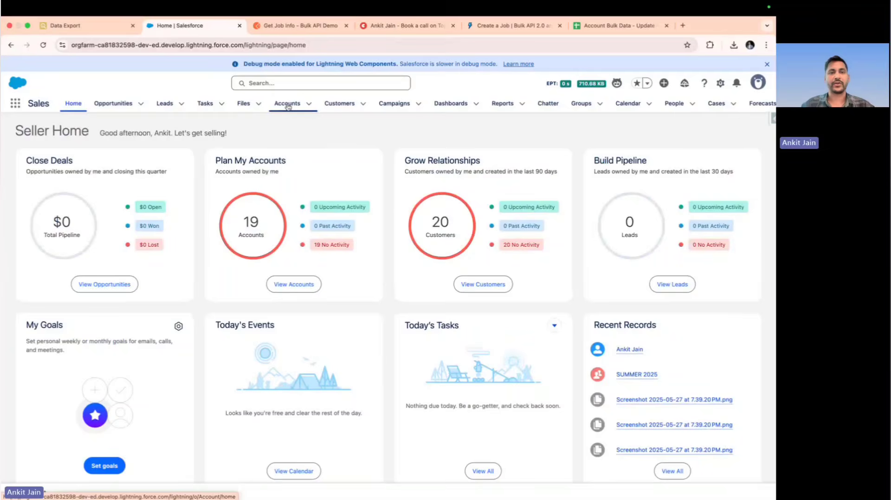
click(287, 105)
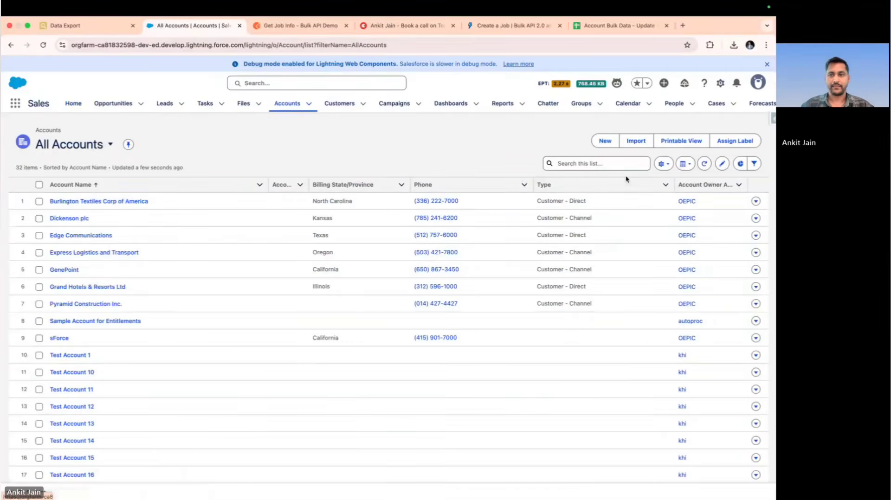
Add External Acc Number to the fields displayed in the All Accounts list view
click(665, 165)
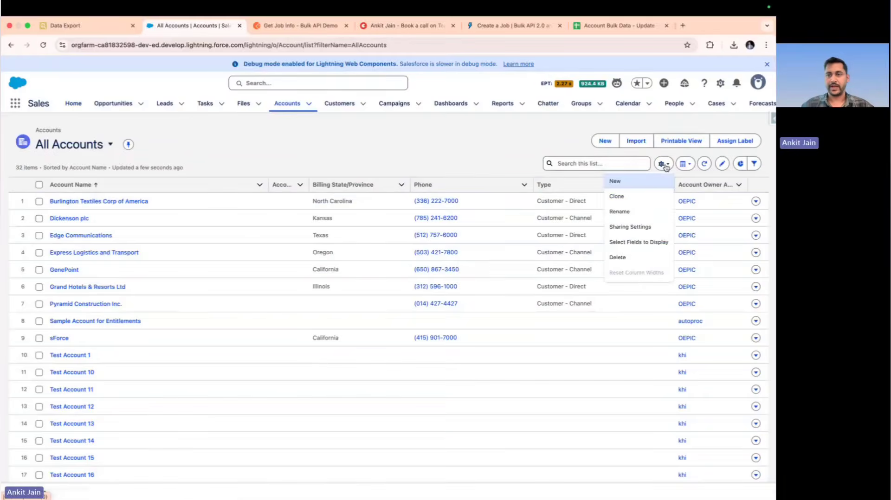
click(639, 249)
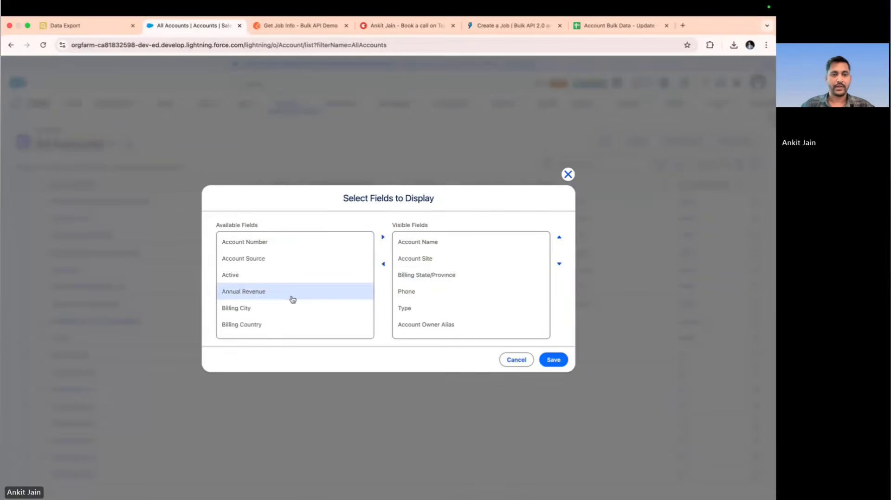
scroll(292, 300, down, 5)
scroll(292, 299, down, 6)
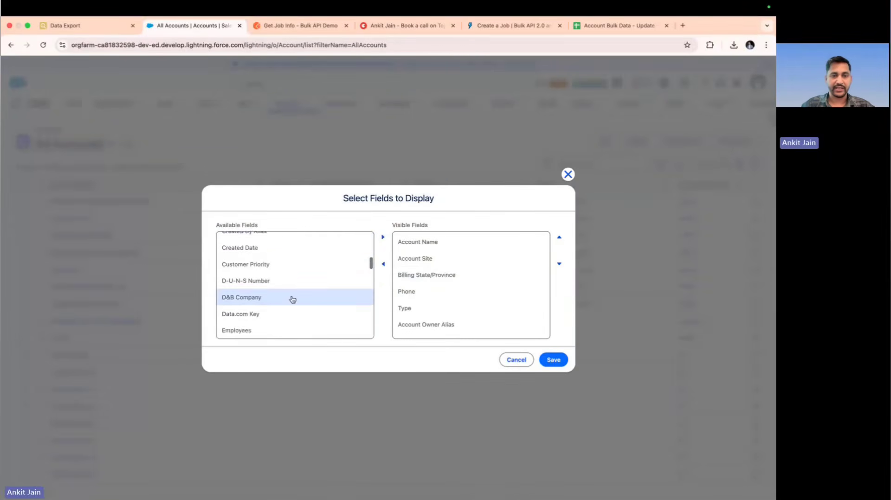
click(282, 292)
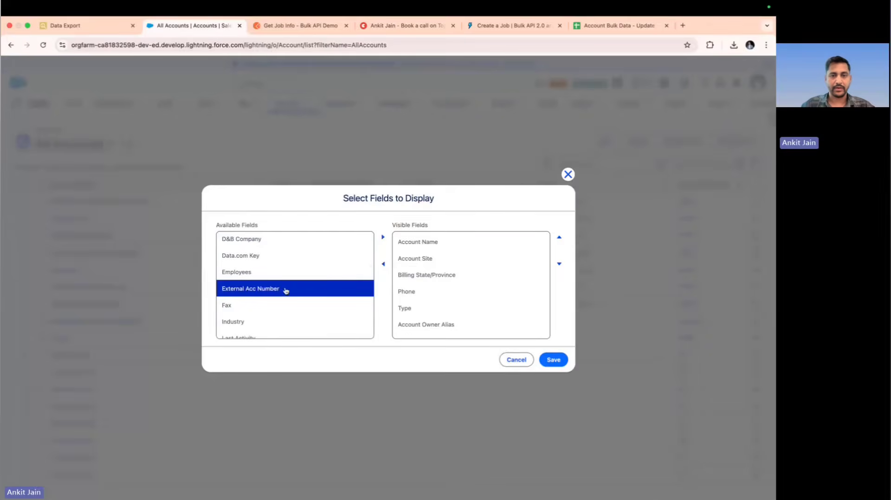
click(383, 237)
scroll(445, 330, down, 1)
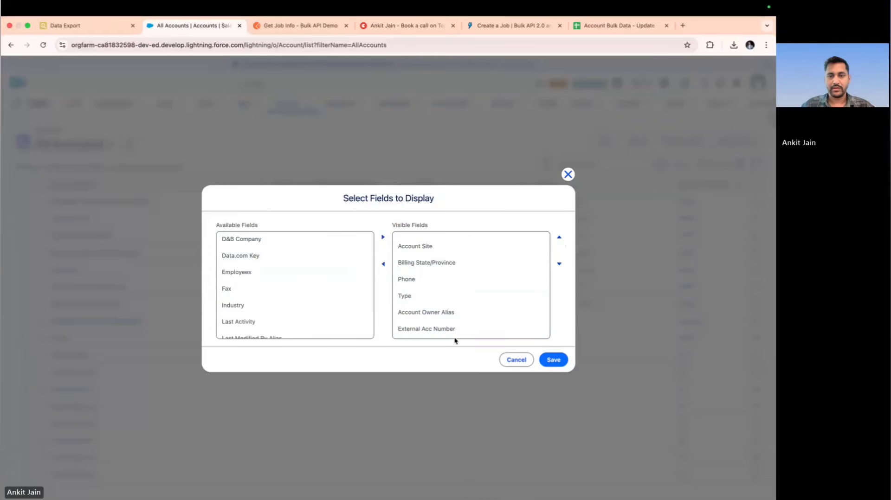
Remove Account Owner Alias from the visible fields, place External Acc Number directly after Account Name, and save the list view
click(466, 314)
click(383, 264)
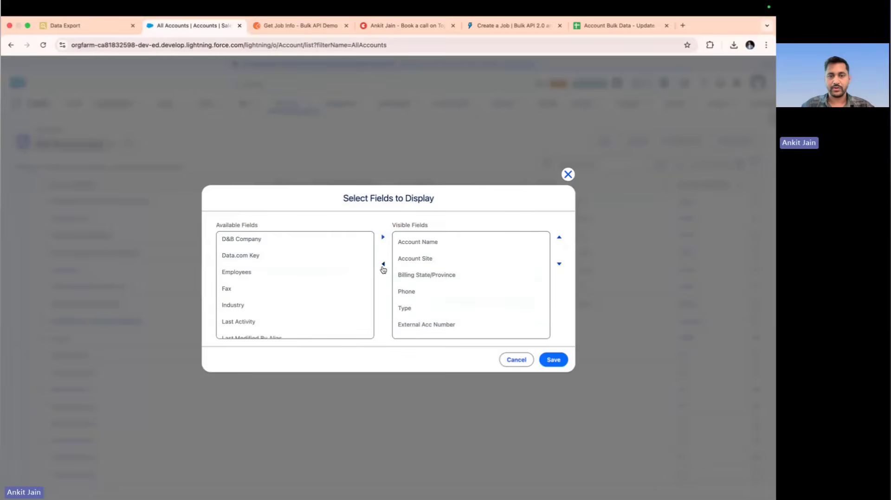
click(453, 326)
click(559, 239)
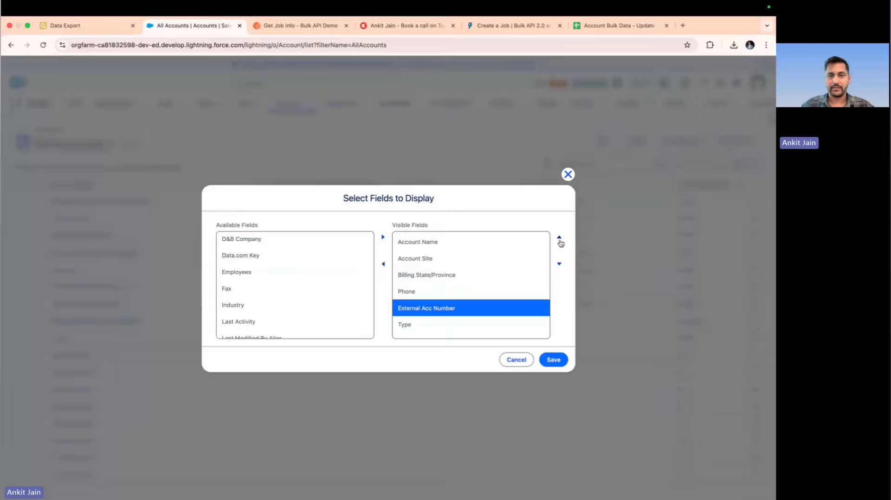
click(560, 238)
click(559, 239)
click(559, 238)
click(553, 360)
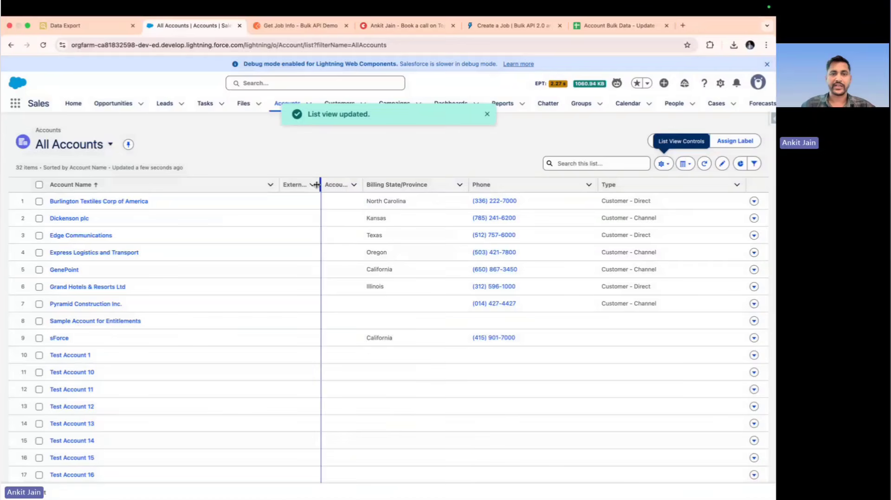
Widen the External Acc Number column, narrow Account Name, and enter ACC01 as the external number of Burlington Textiles Corp of America
drag(317, 188, 353, 197)
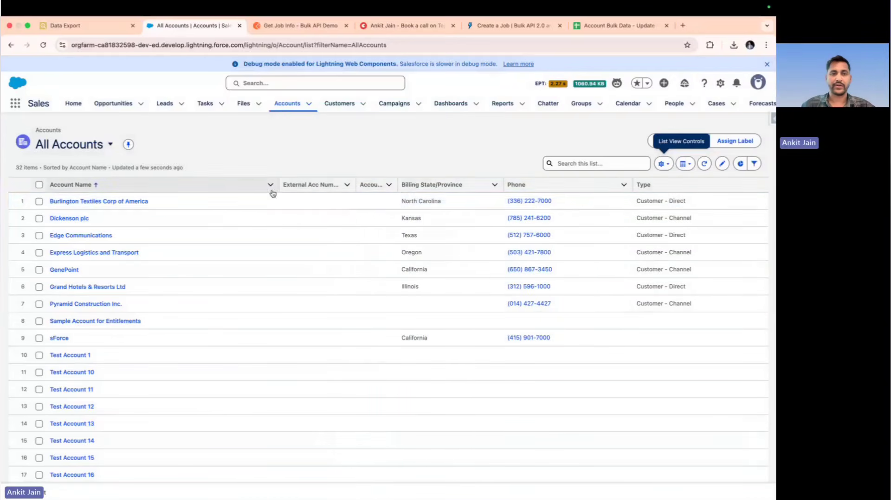
drag(276, 189, 249, 191)
click(319, 202)
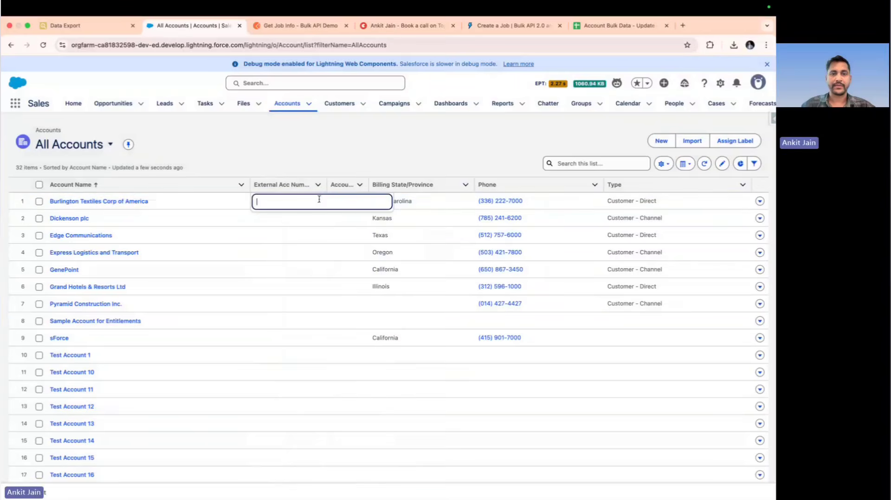
text(ACC)
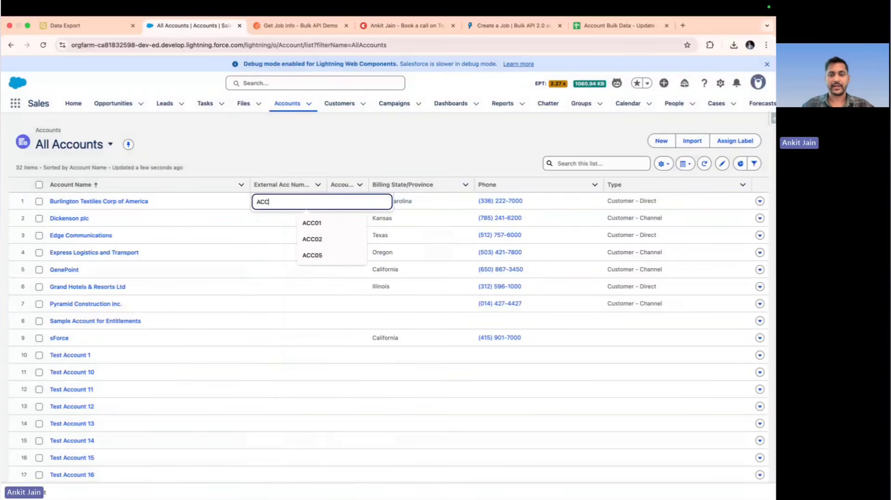
text(01)
key(Return)
Set External Acc Number to ACC02 for Dickenson plc and ACC03 for Edge Communications, and save the list edits
click(320, 218)
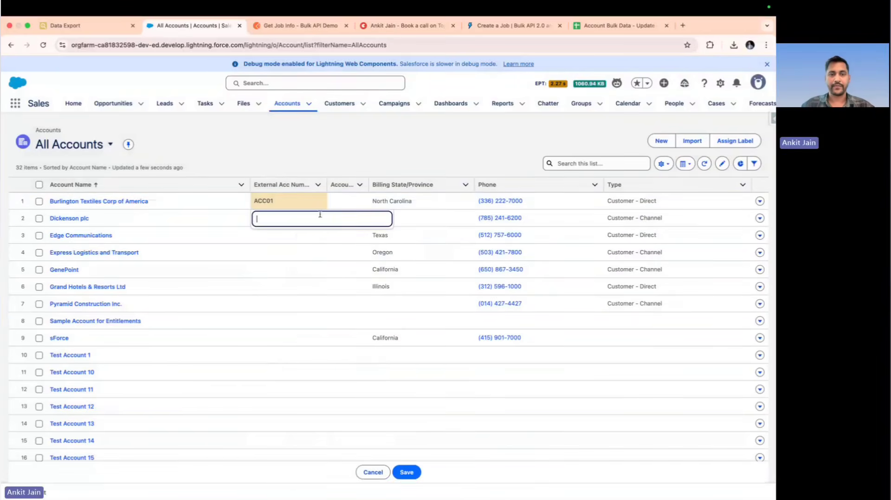
text(ACC02)
key(Return)
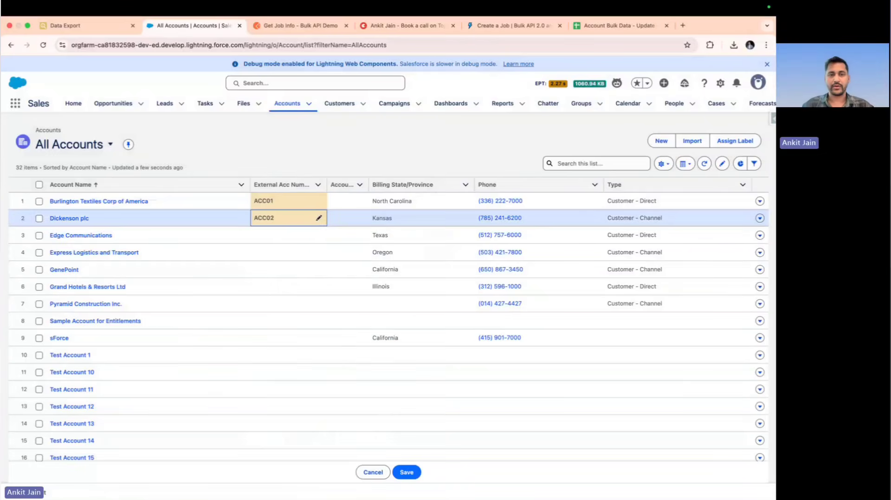
click(318, 235)
text(A)
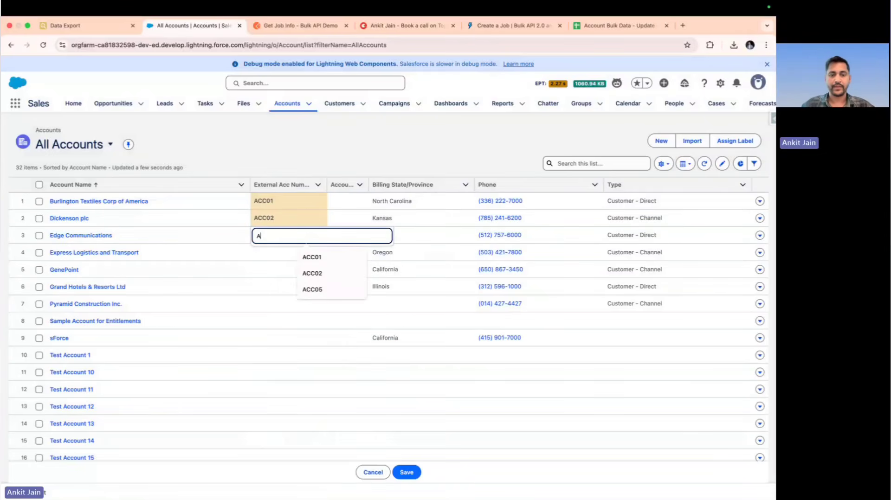
text(CC03)
key(Return)
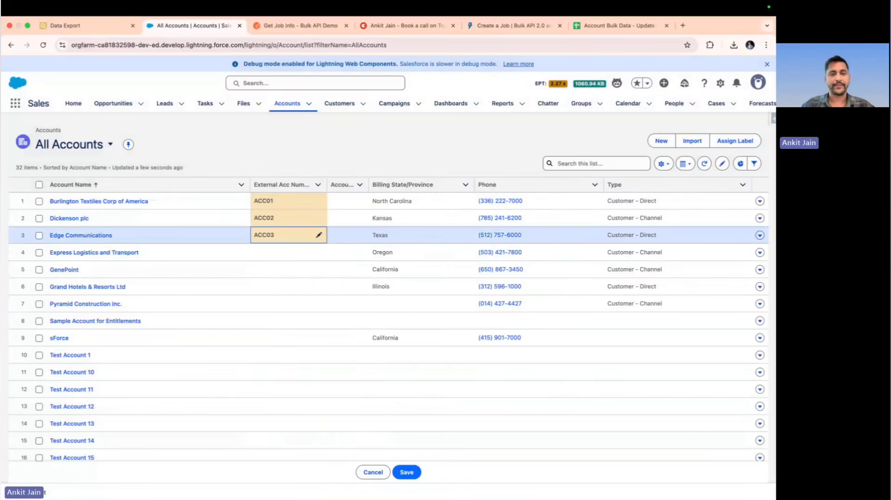
click(412, 478)
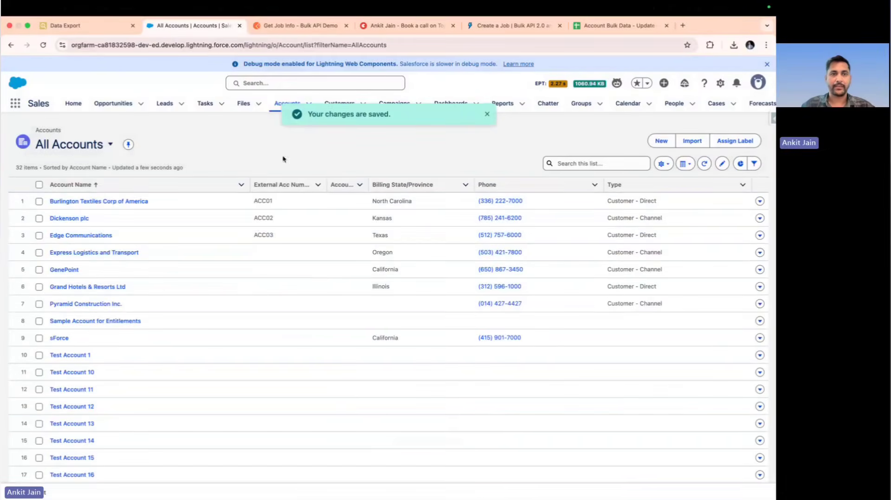
Switch to Salesforce Inspector Data Export, reload it, and restrict the Account query with "where External_Acc_Number__c != null"
click(105, 28)
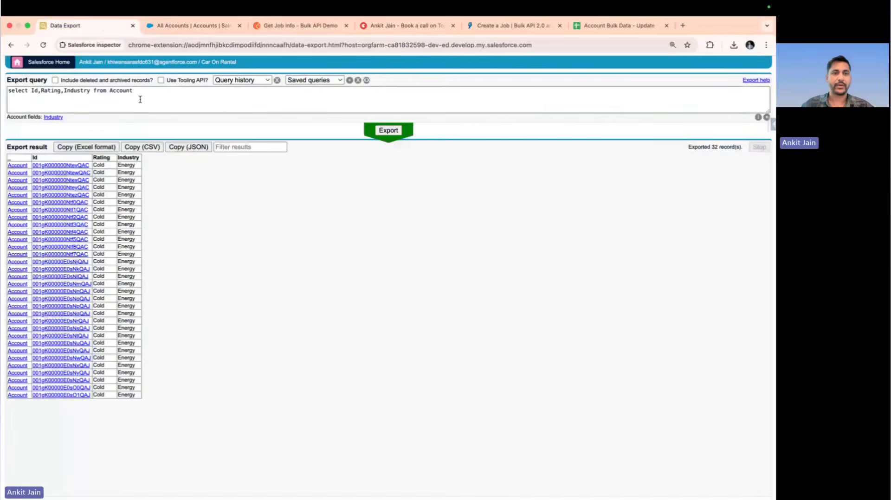
text(where e)
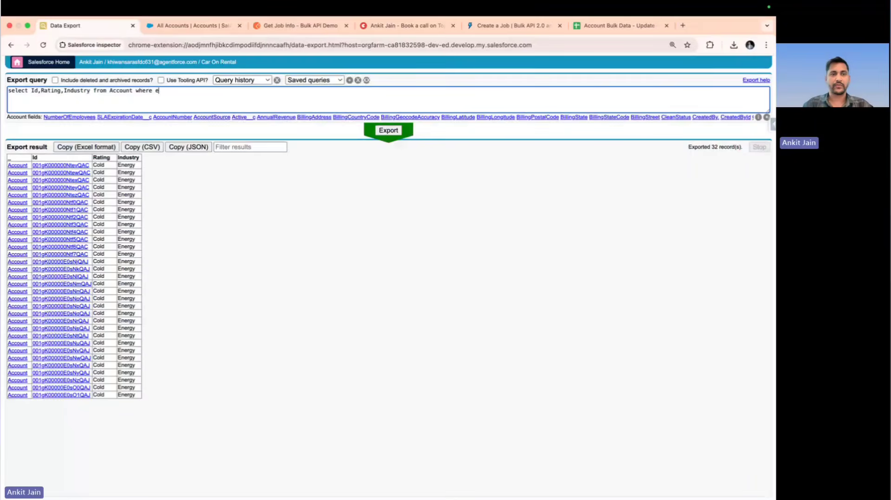
text(xter)
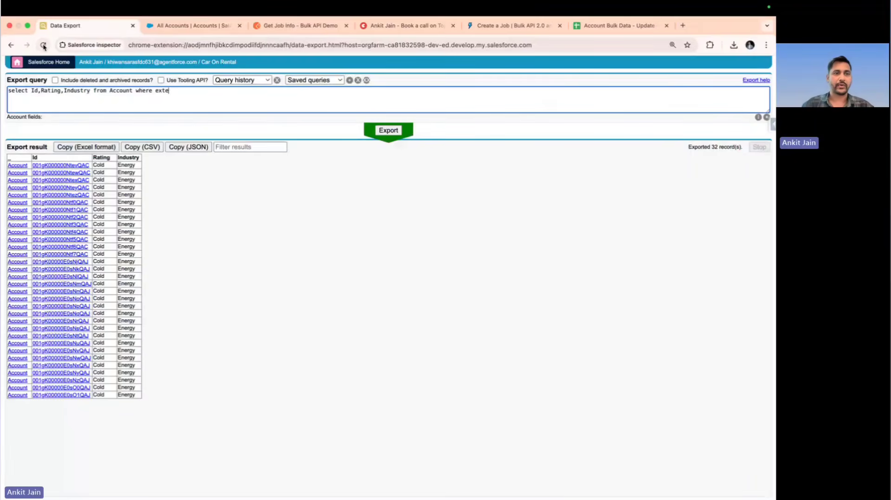
click(43, 45)
click(146, 99)
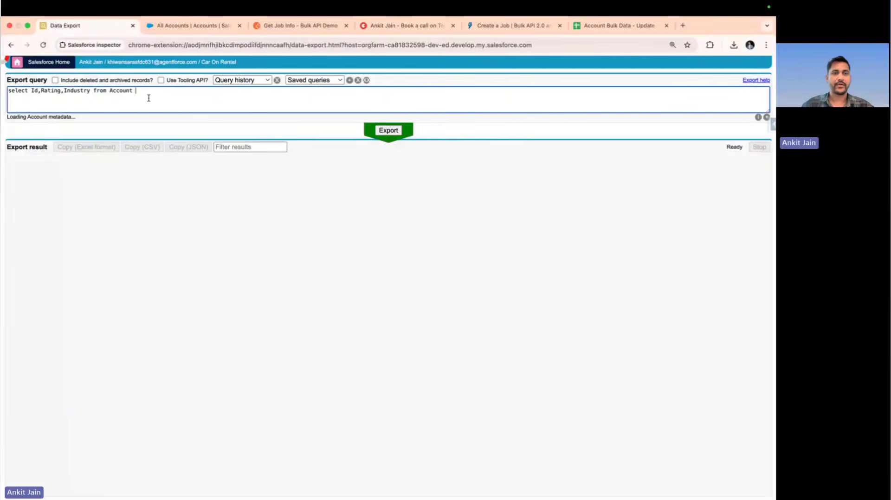
text(where ext)
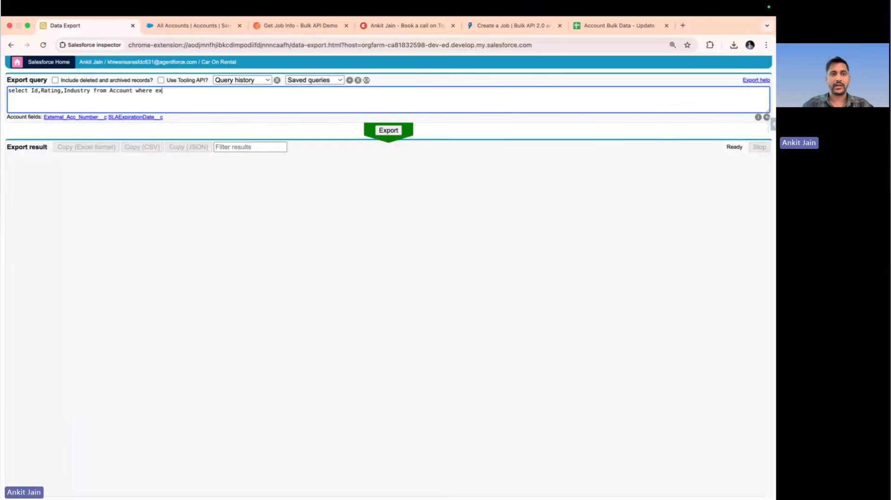
click(97, 120)
text(!= null)
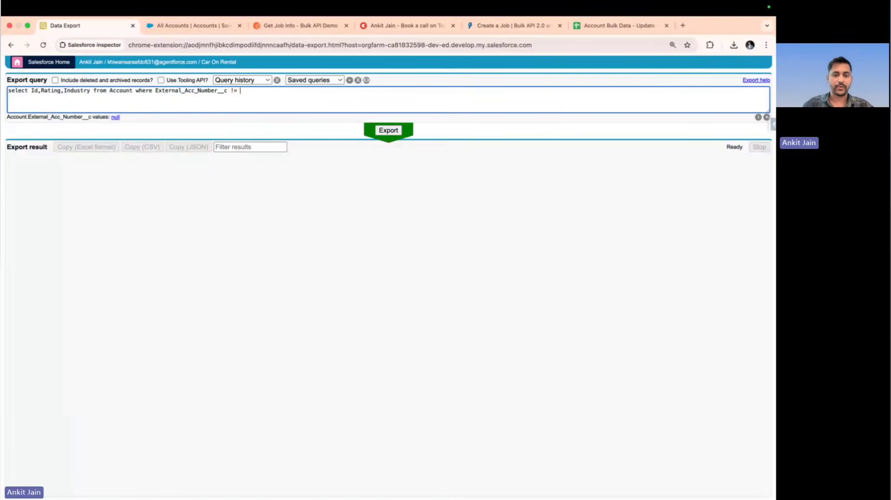
Add External_Acc_Number__c after Industry in the query's selected fields and run the export
click(92, 91)
text(,extern)
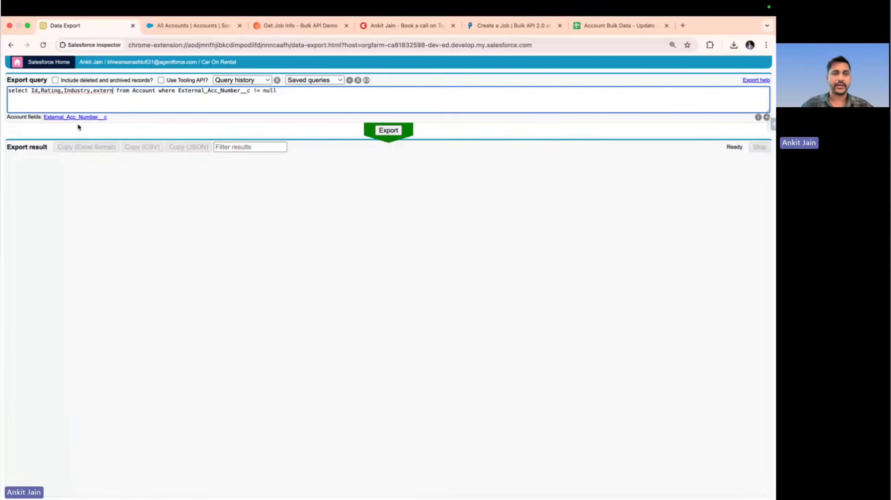
click(82, 119)
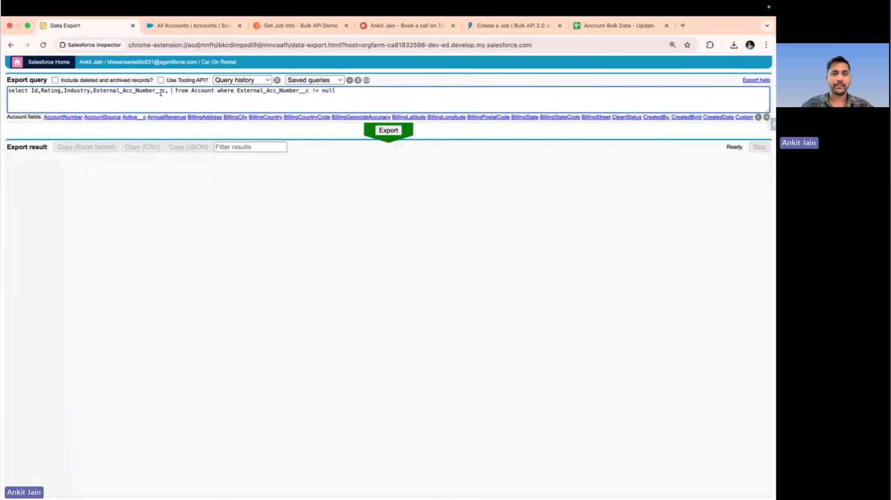
key(BackSpace)
key(BackSpace)
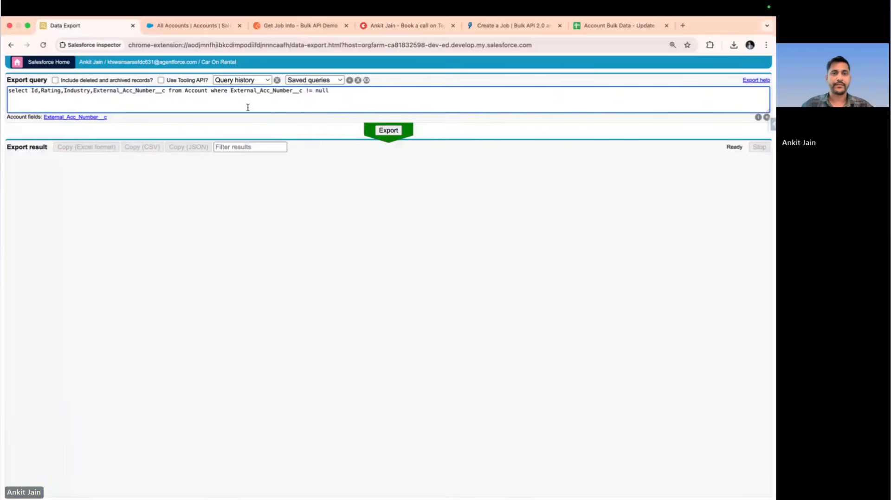
click(377, 132)
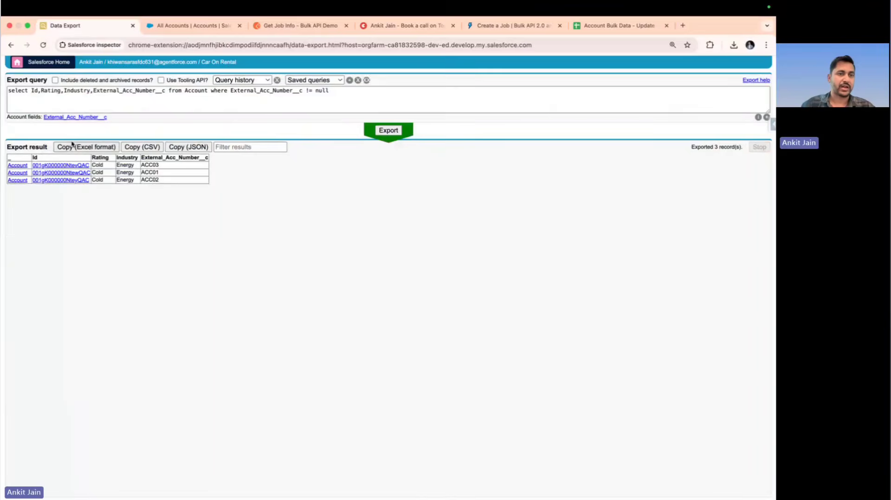
Add Name after Id in the query's selected fields and rerun the export
click(40, 91)
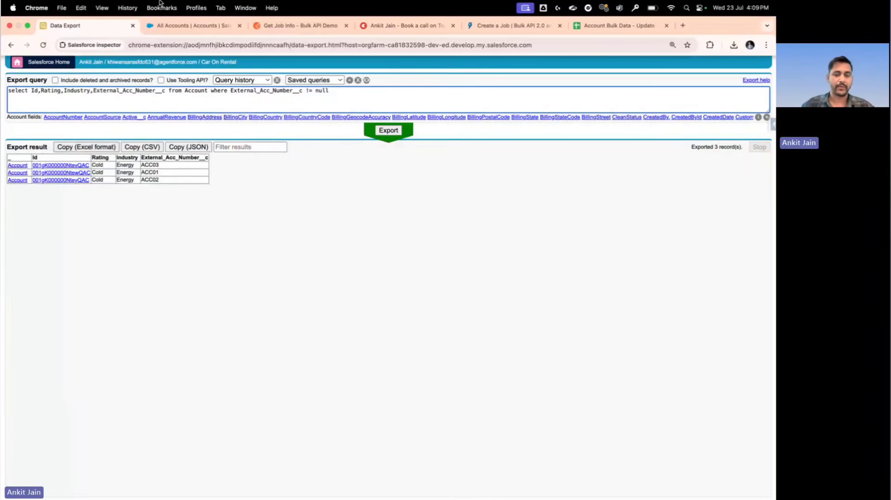
text(Name,)
click(390, 131)
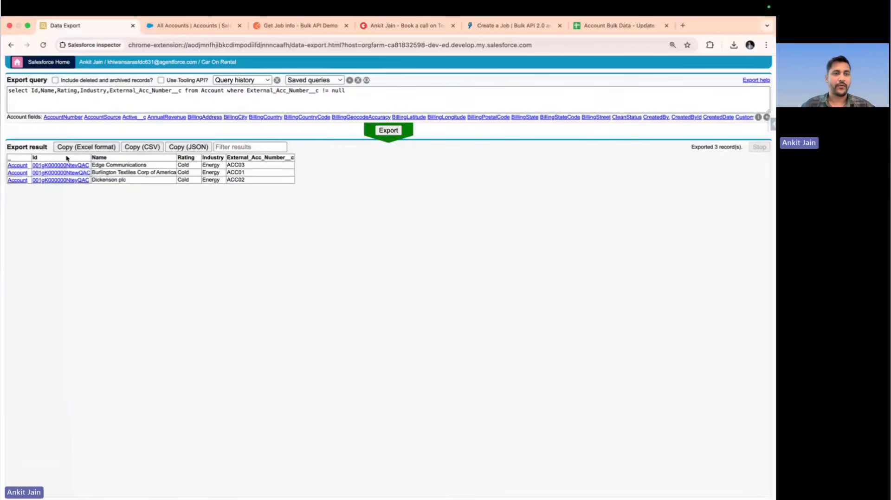
Copy the export result in Excel format and replace all data in the "Account Bulk Data - Update" Google Sheet with it
click(93, 148)
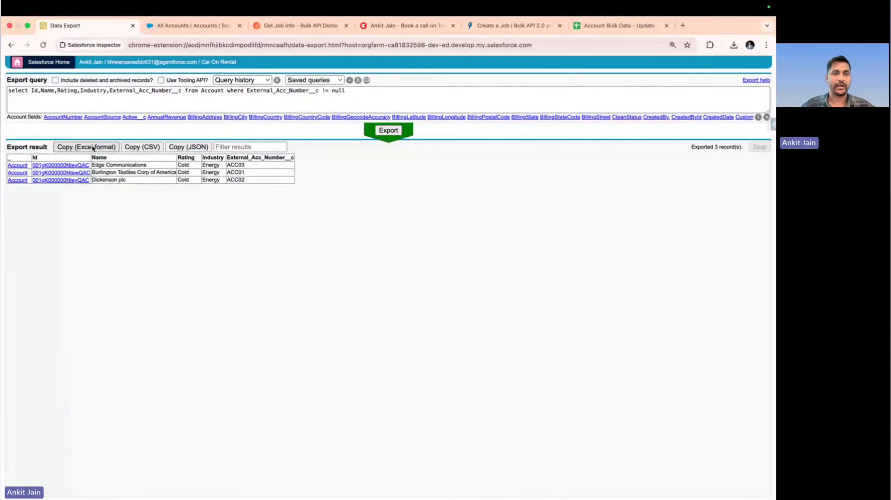
click(597, 28)
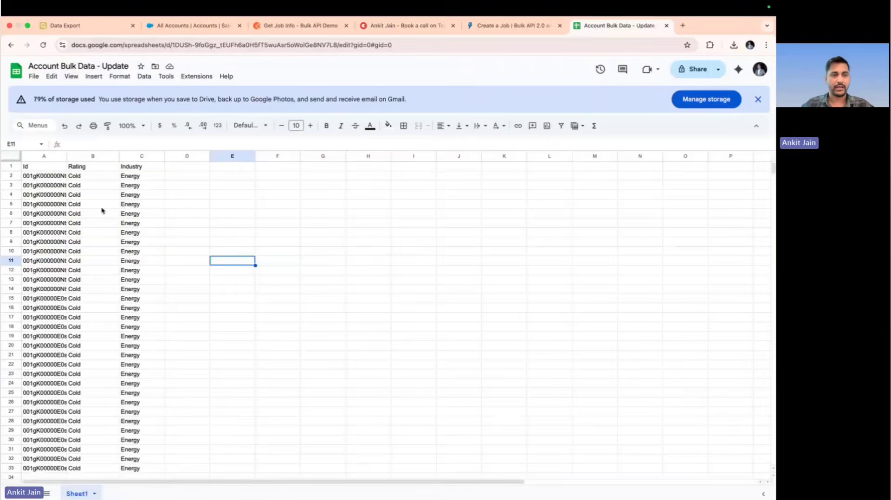
key(super+Home)
text(_	Id	Name	Rating	Industry	External_Acc_Number__c [Account]	001gK000000Ntev	Edge Communic	Cold	Energy	ACC03 [Account]	001gK000000Ntew	Burlington Textil	Cold	Energy	ACC01 [Account]	001gK000000Ntey	Dickenson plc	Cold	Energy	ACC02)
key(super+a)
key(Delete)
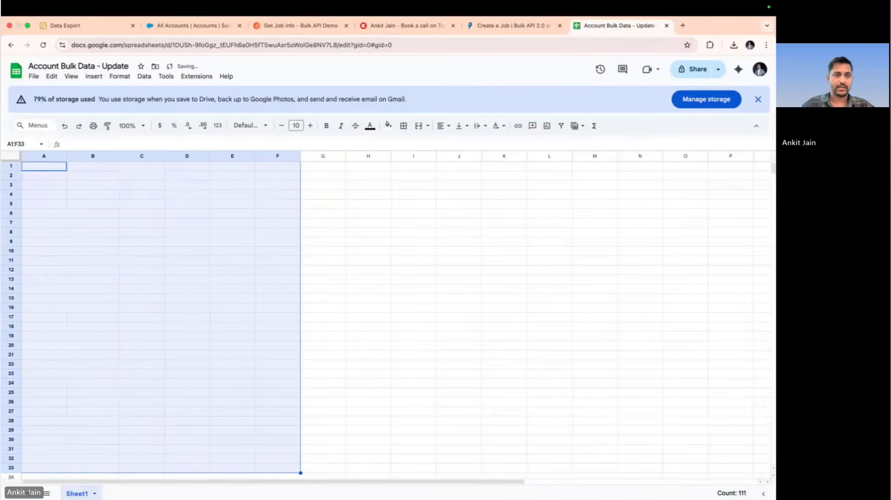
key(super+v)
Delete the leading record-type column and the Id column, and widen the External_Acc_Number__c column
click(45, 155)
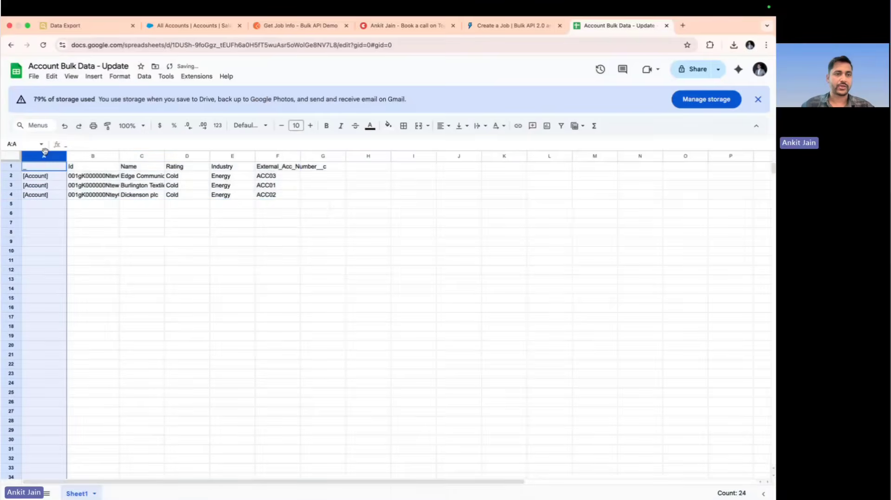
right_click(46, 152)
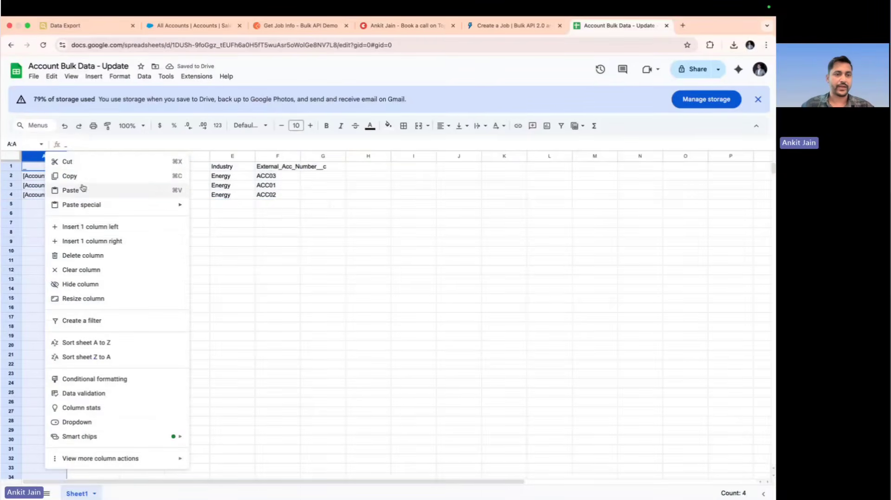
click(85, 255)
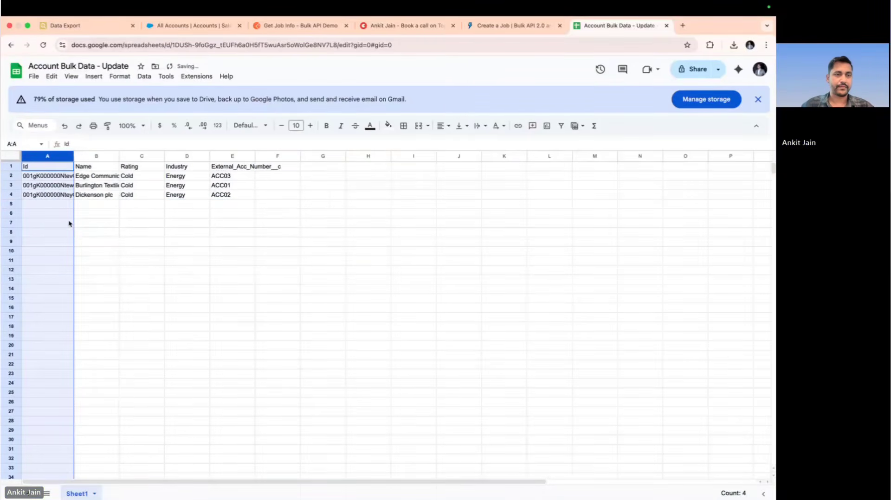
right_click(39, 156)
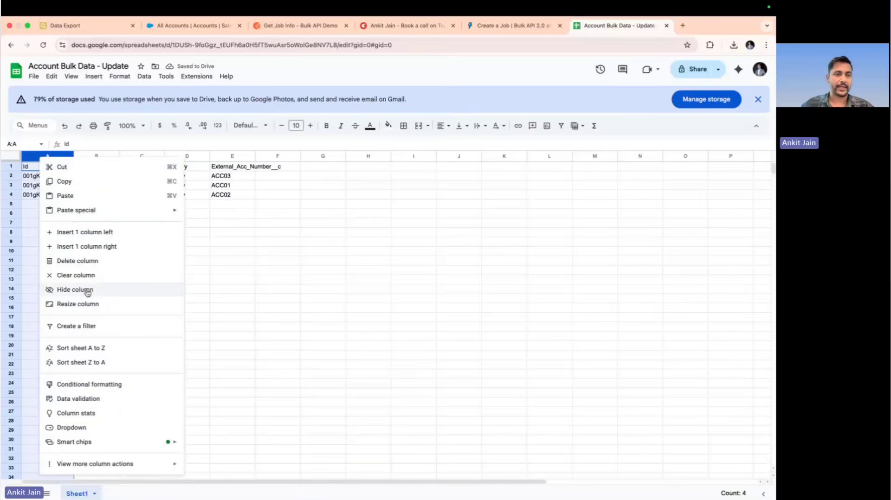
click(96, 265)
double_click(96, 263)
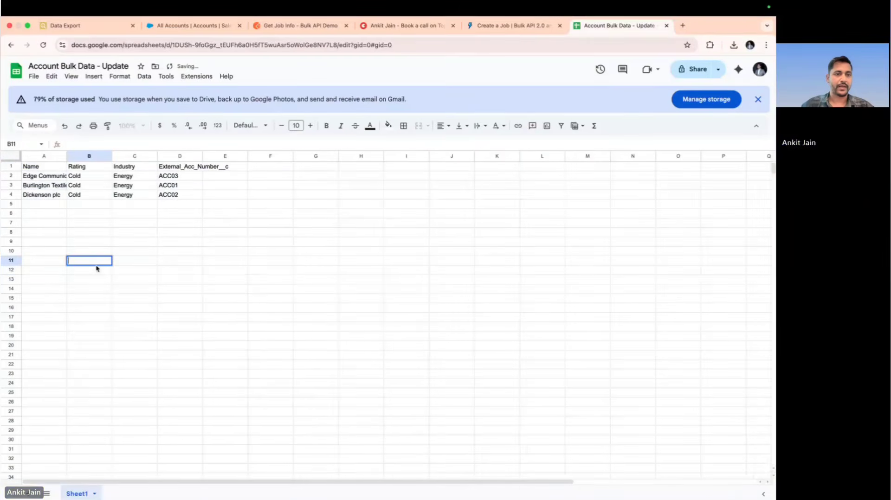
drag(203, 155, 221, 157)
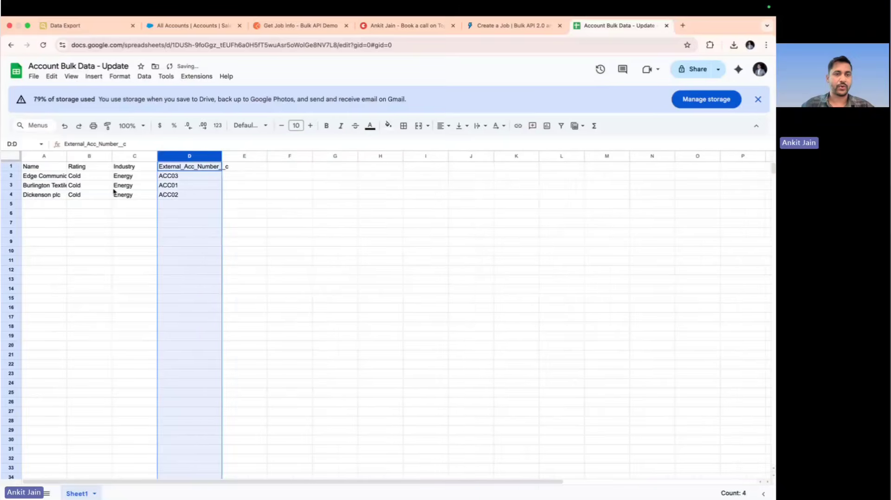
Set the Rating of the three existing accounts in rows 2 to 4 to Hot
click(95, 179)
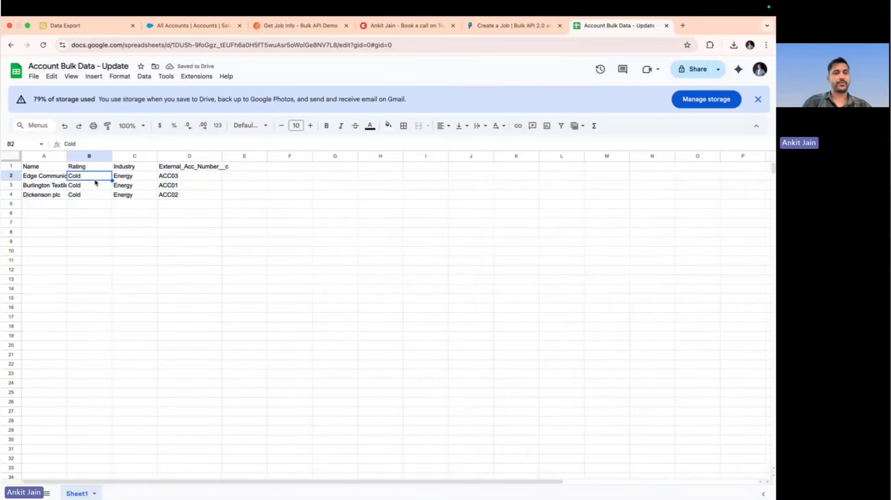
text(Hot)
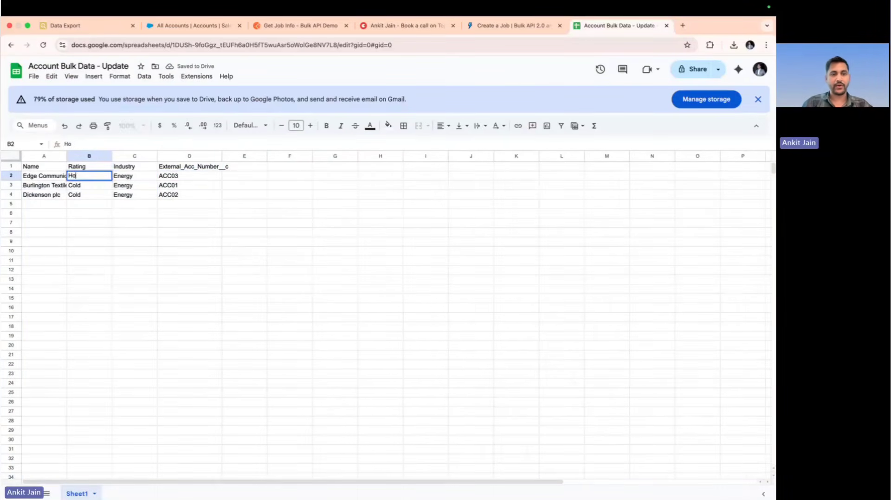
key(Return)
text(Hot)
key(Return)
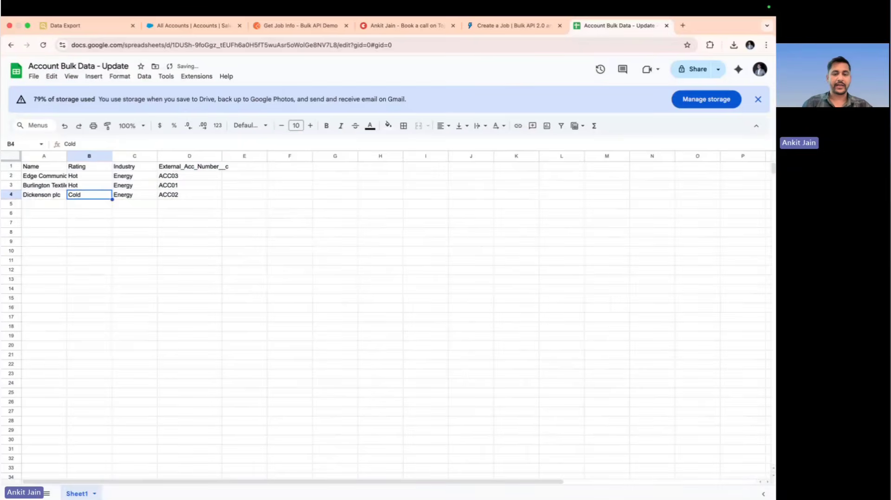
text(Hot)
key(Return)
Start a new account record in row 5 with the Name "Upsert Account" and the Rating Cold
key(Left)
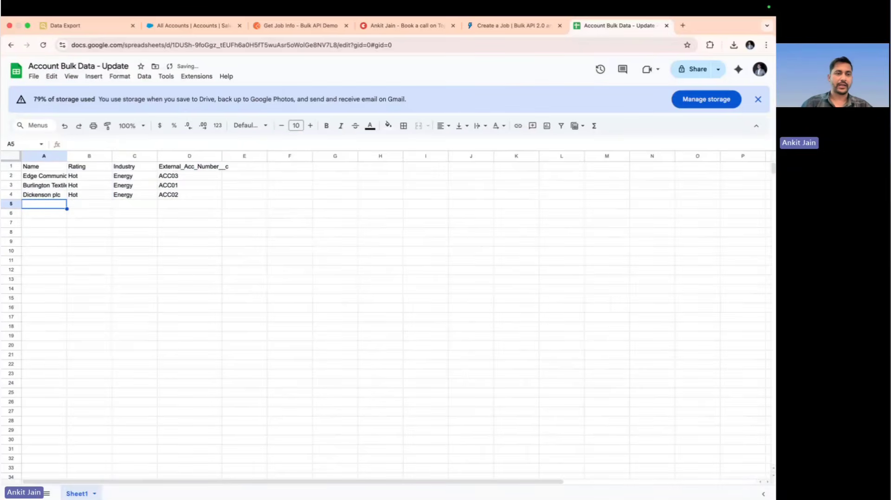
text(Upsert)
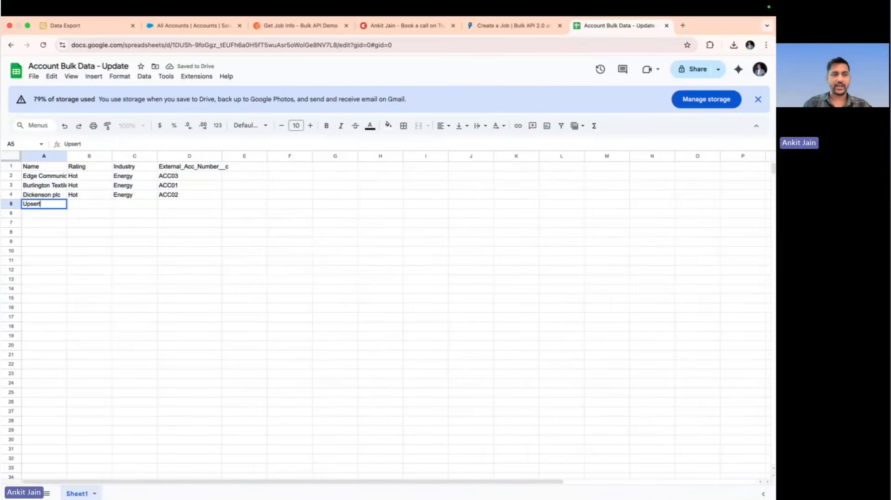
text( Account)
key(Return)
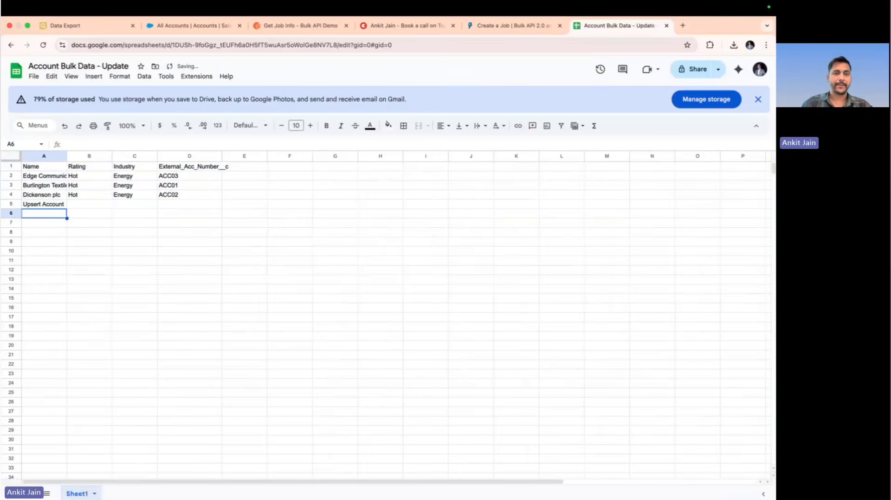
key(Up)
key(Right)
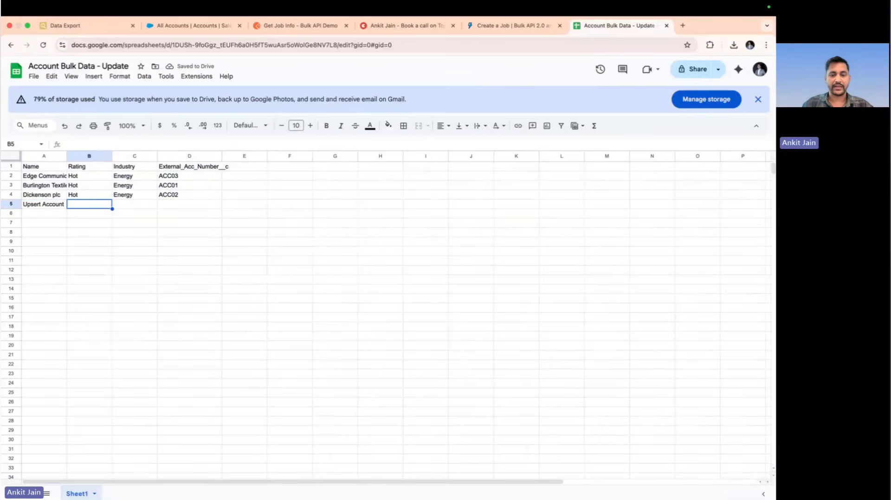
text(Cold)
key(Return)
Complete the Upsert Account row with the Industry Energy and the External_Acc_Number__c value ACC04
key(Up)
key(Right)
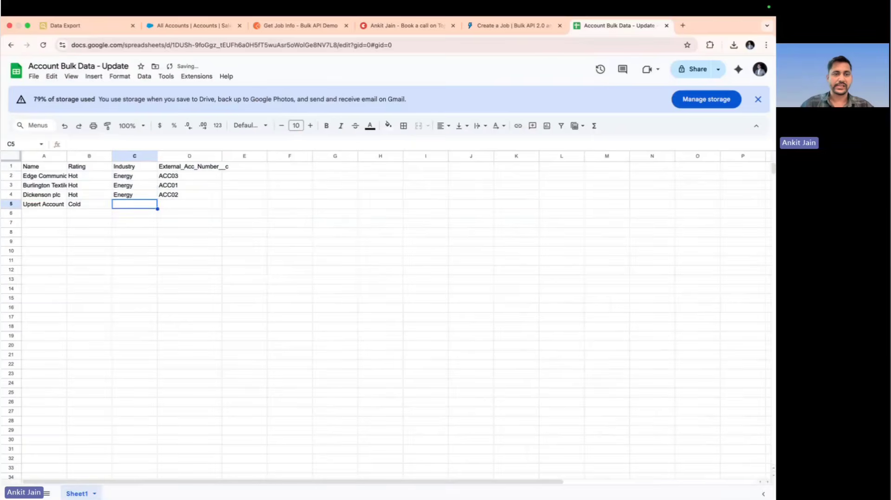
text(Energy)
key(Return)
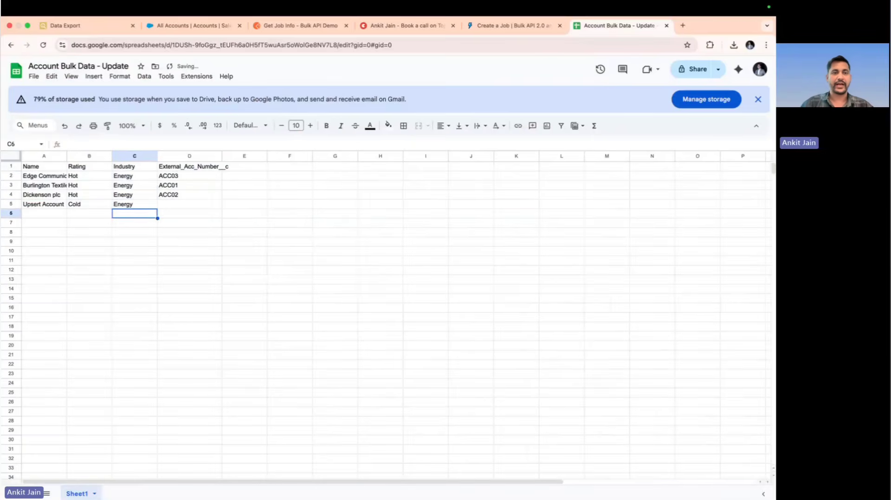
key(Up)
key(Right)
text(ACC)
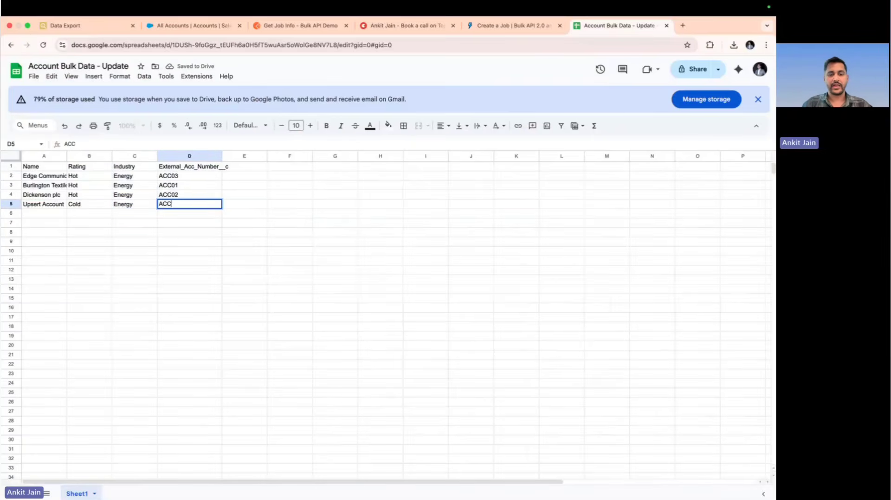
key(Return)
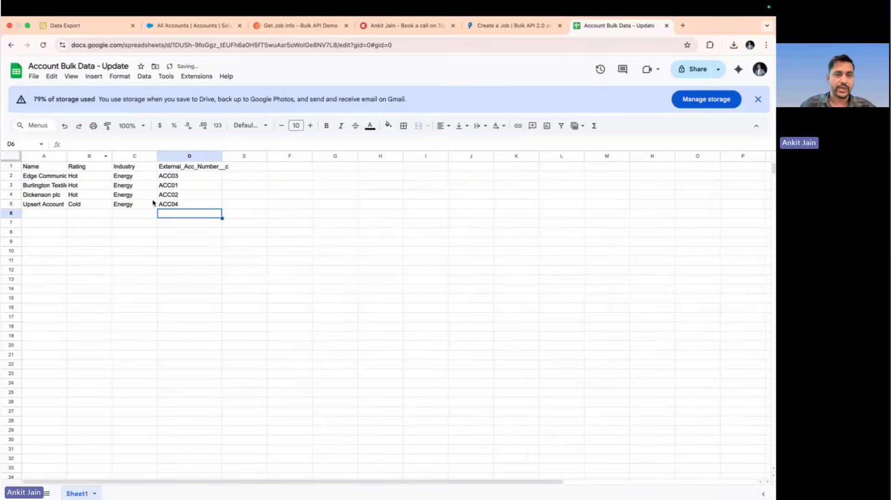
drag(172, 178, 170, 196)
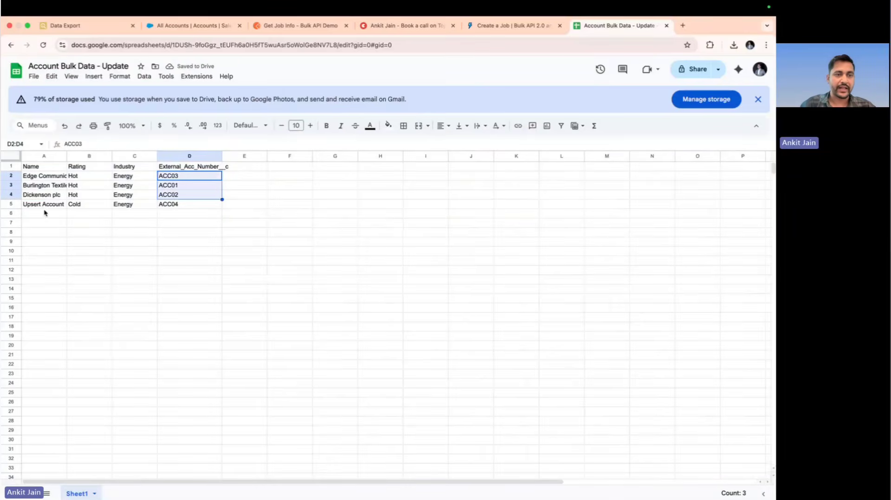
drag(33, 207, 171, 206)
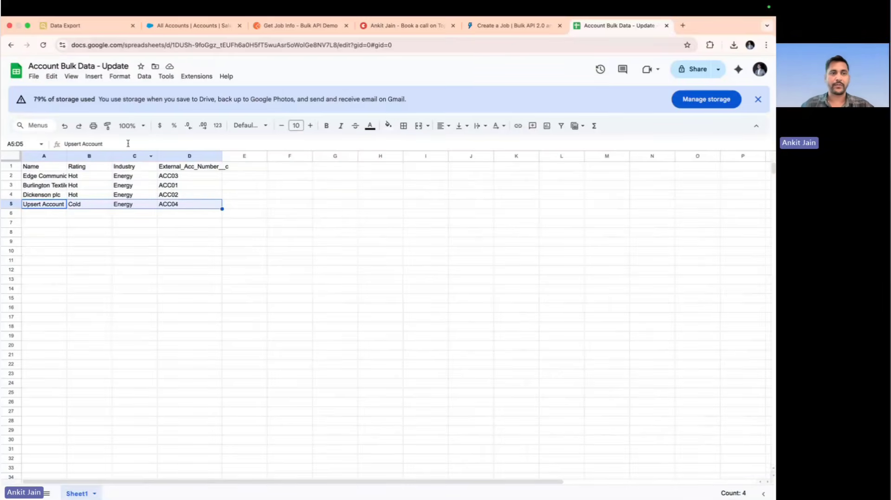
Rename the spreadsheet to "Account Bulk Data - Upsert" and download it as comma-separated values (.csv)
double_click(110, 65)
text(Up)
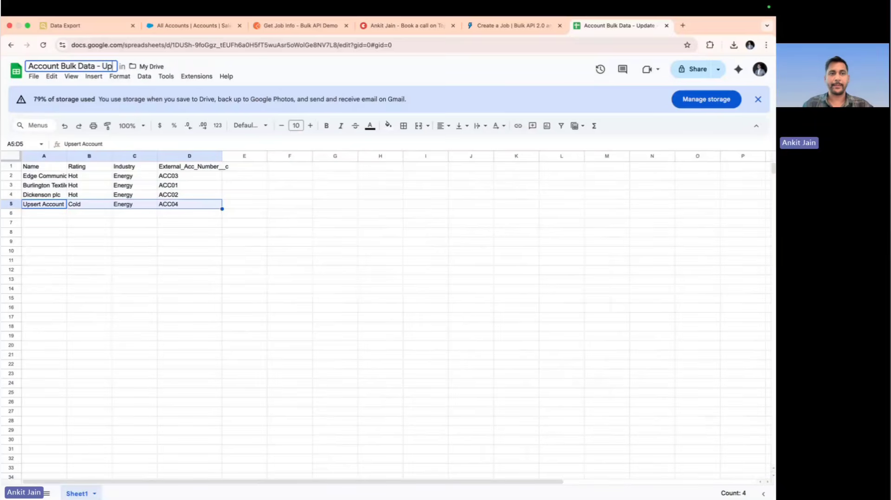
text(sert)
click(250, 240)
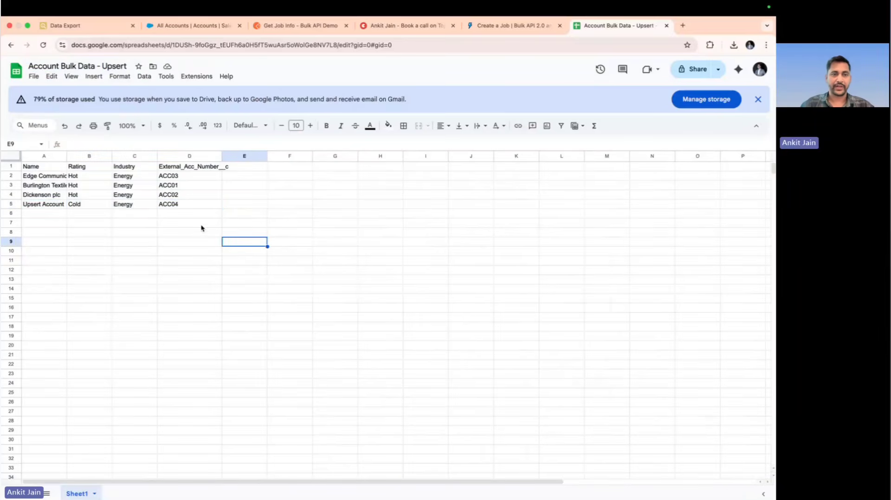
click(34, 76)
mouse_move(144, 185)
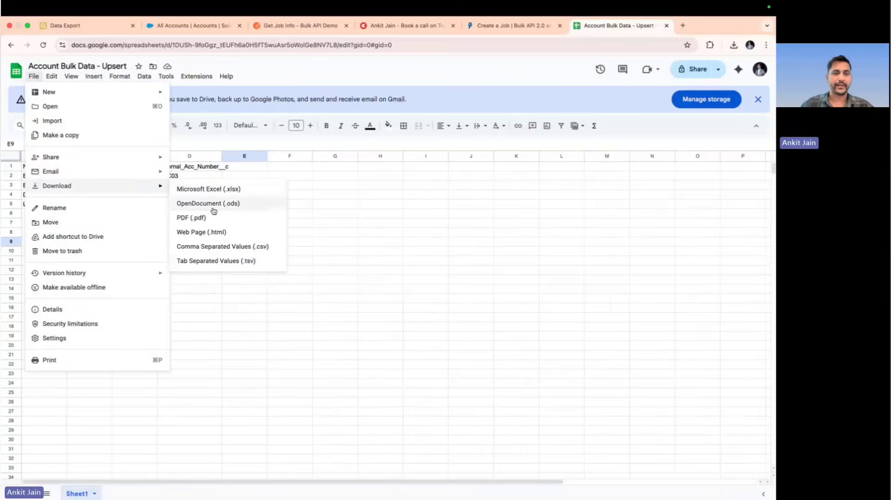
click(258, 249)
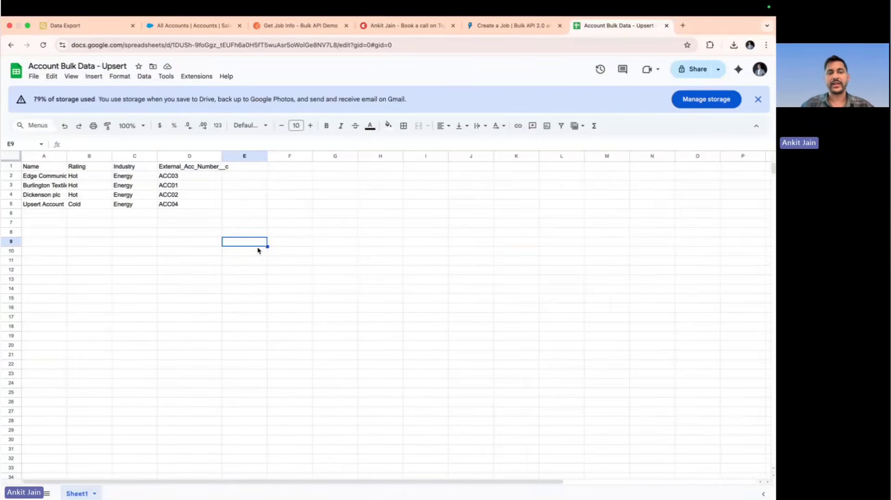
Switch to Postman and open the Bulk v2 Create job request's body at the end of the lineEnding line
click(253, 27)
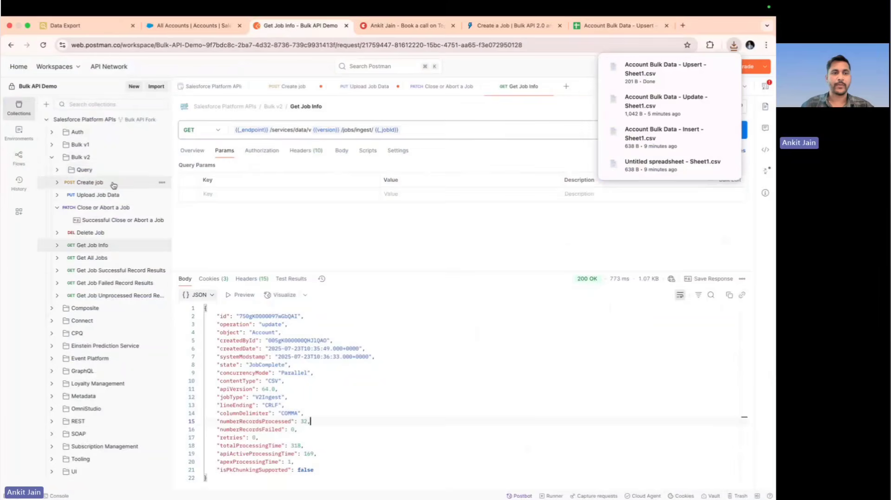
click(113, 183)
click(293, 209)
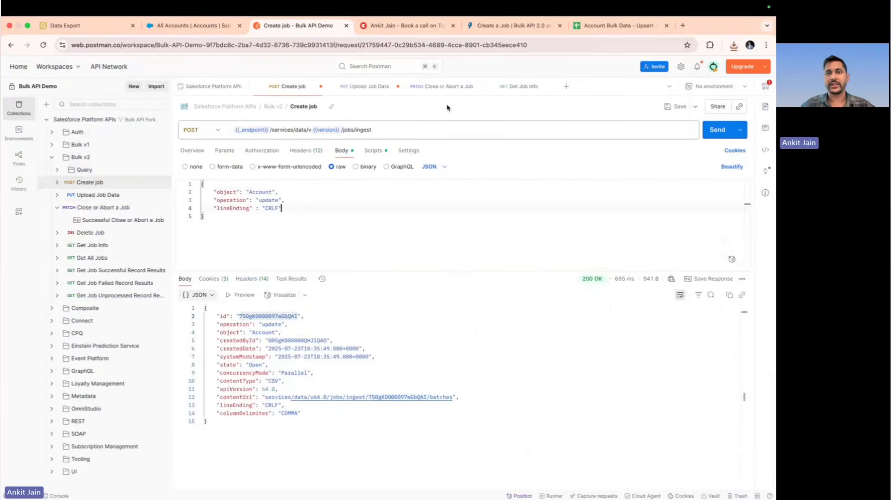
Copy externalIdFieldName from the Salesforce Create a Job documentation and add it as a property after lineEnding in Postman's Create job body
click(523, 27)
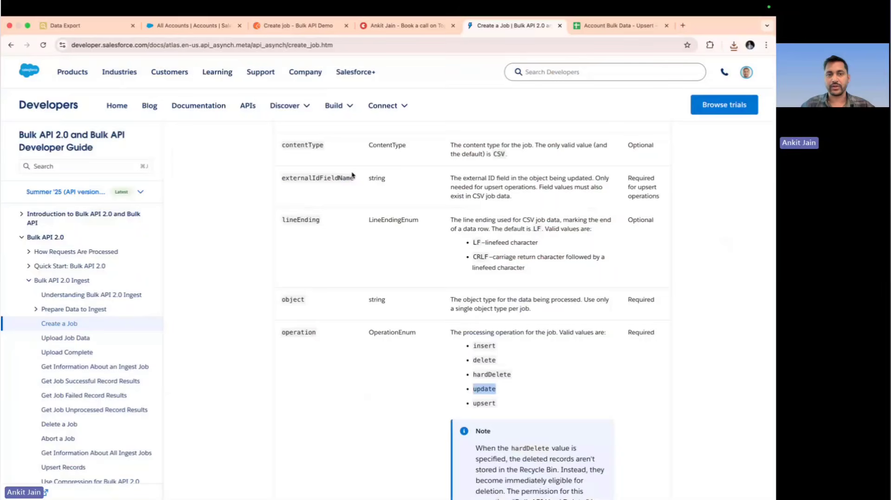
click(331, 185)
double_click(324, 179)
key(super+c)
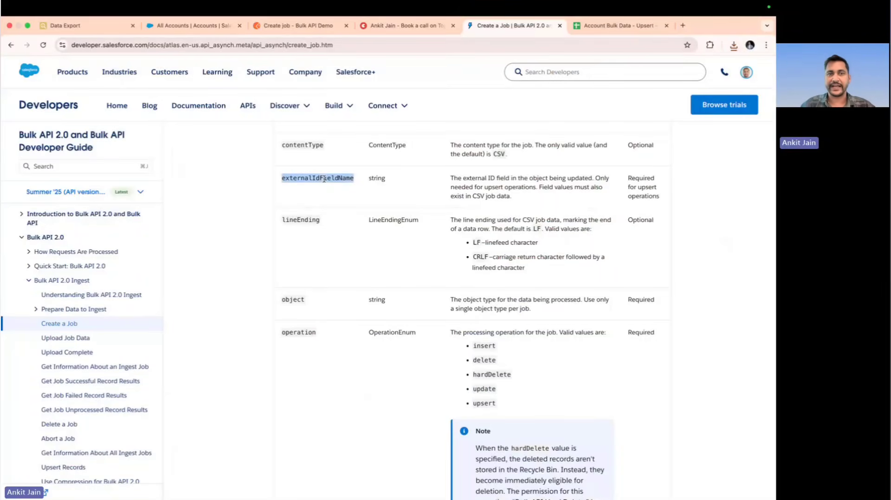
triple_click(628, 180)
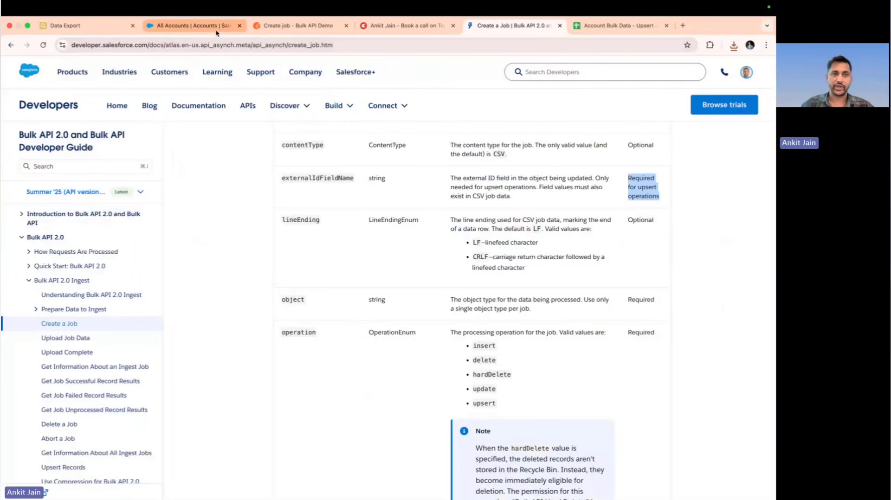
click(297, 26)
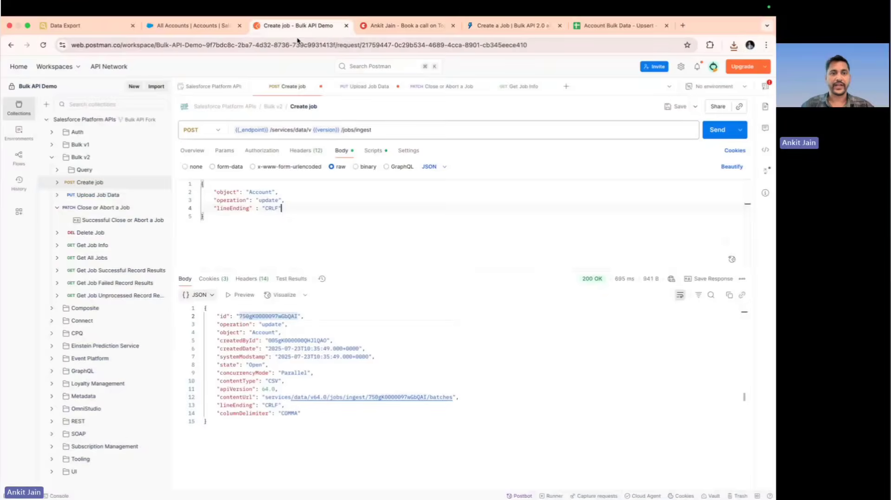
text(,)
key(Return)
text(")
key(super+v)
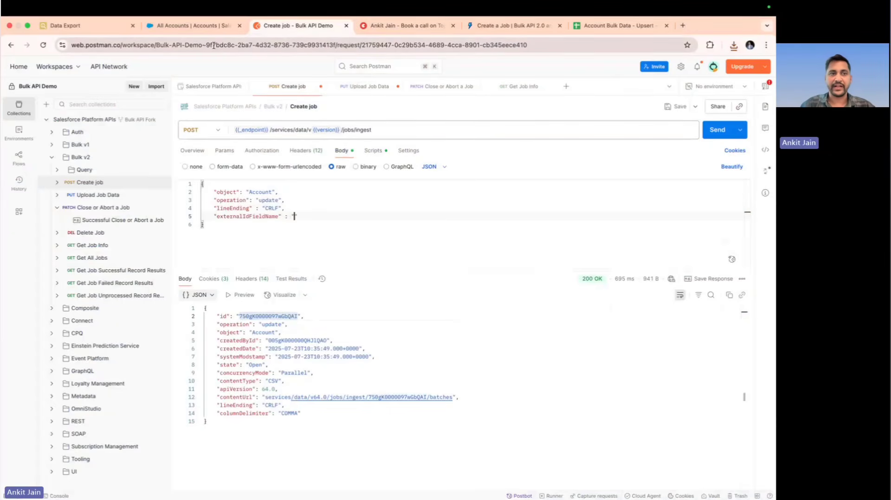
Copy External_Acc_Number__c from the Data Export result and set it as the externalIdFieldName value in Postman's Create job body
click(93, 32)
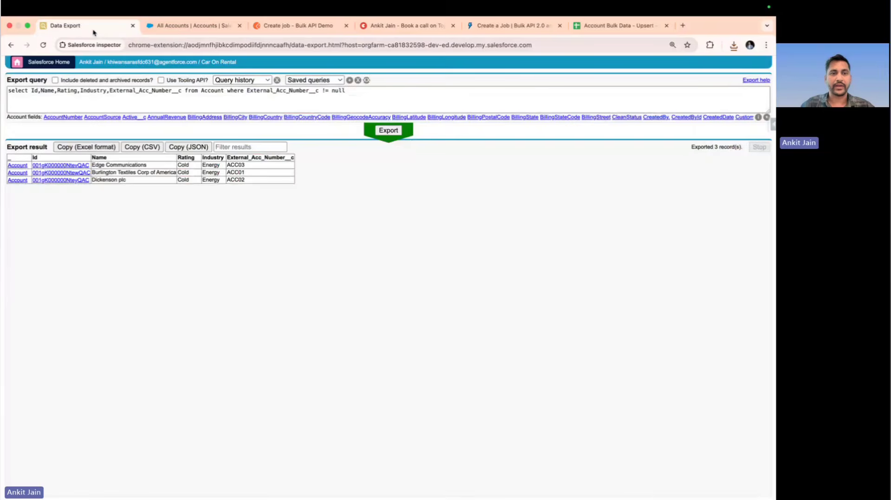
double_click(253, 157)
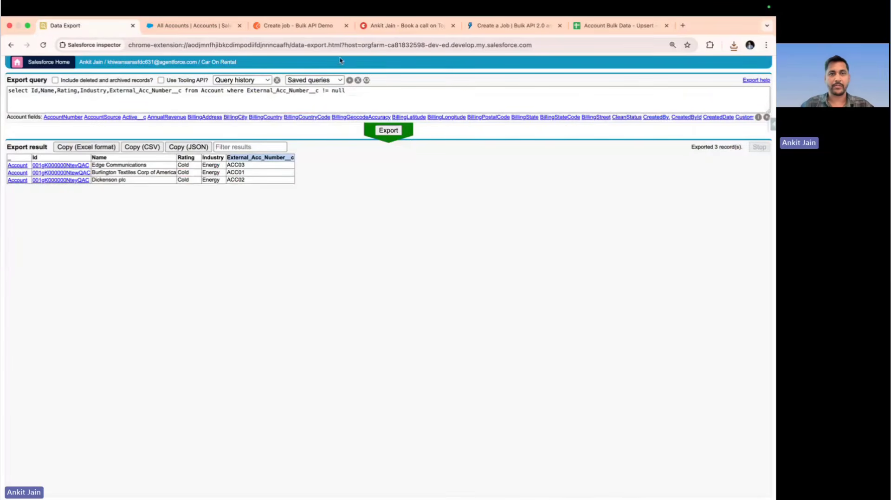
click(314, 28)
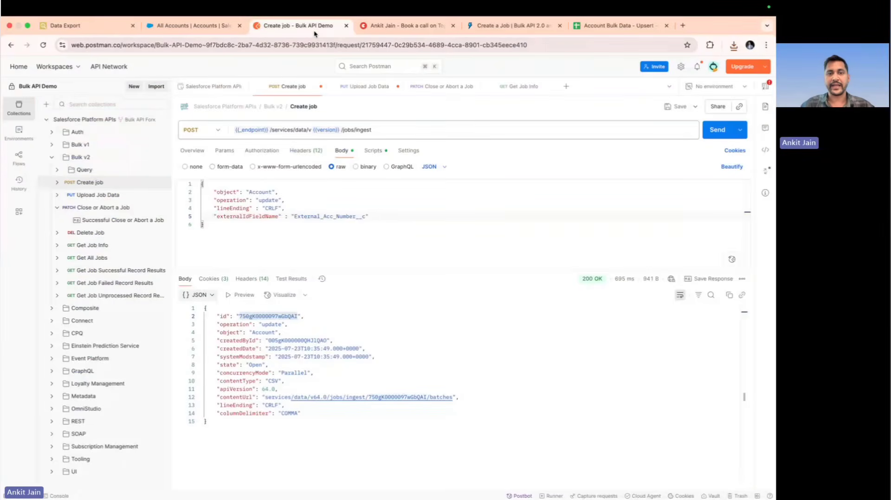
Set the operation in the Create job body to "upsert" for the Account object
double_click(272, 201)
text(upsert)
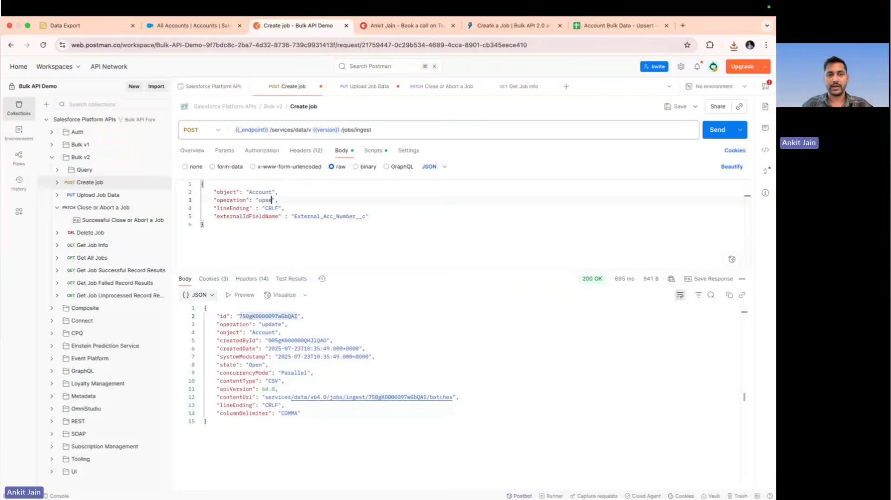
double_click(262, 192)
double_click(268, 200)
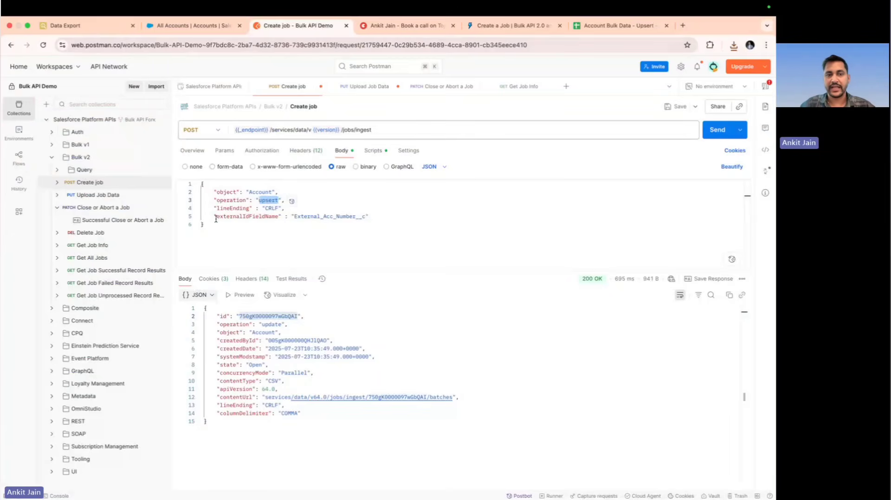
Create the Account upsert job, and upload Account Bulk Data - Upsert - Sheet1.csv to it as the binary body of Upload Job Data
click(710, 133)
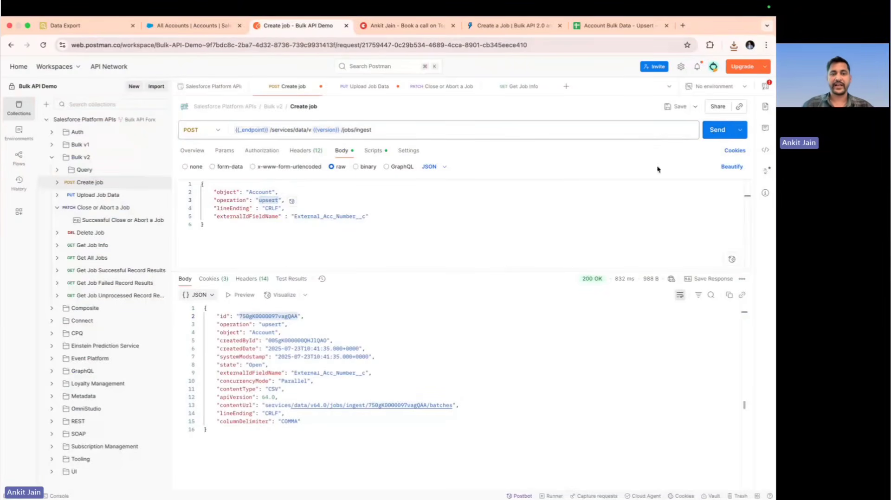
click(113, 196)
click(276, 184)
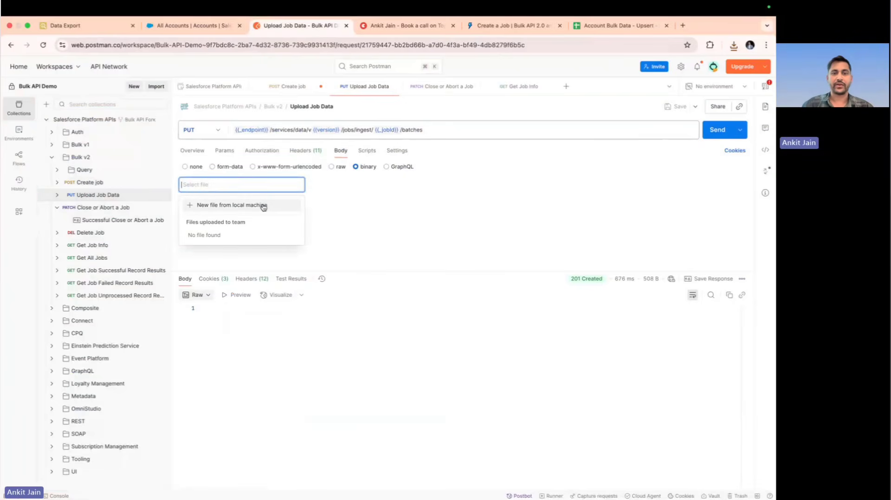
click(263, 206)
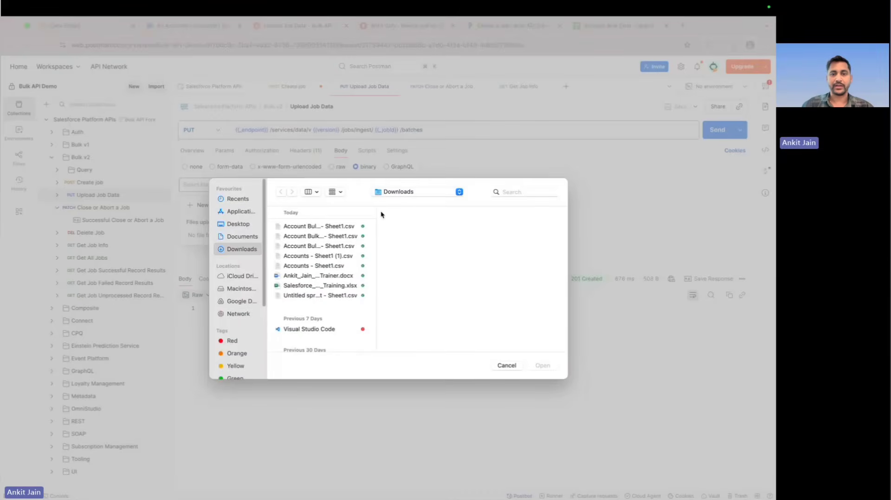
click(364, 246)
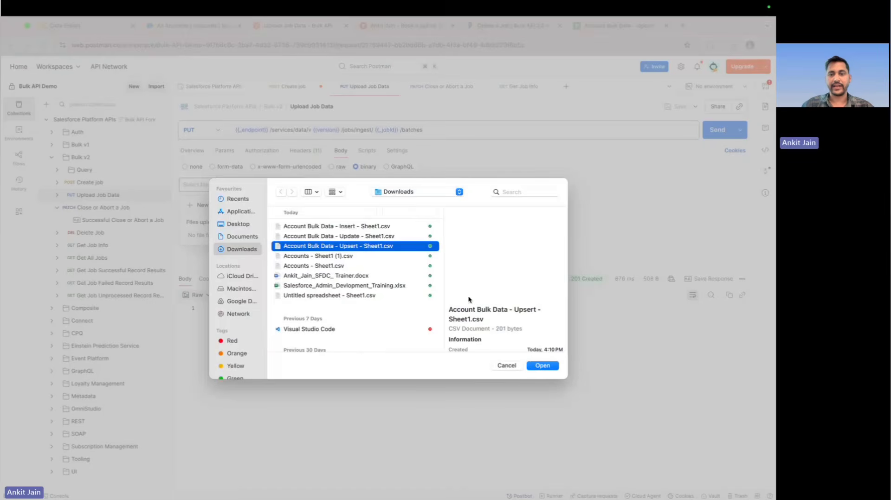
click(543, 365)
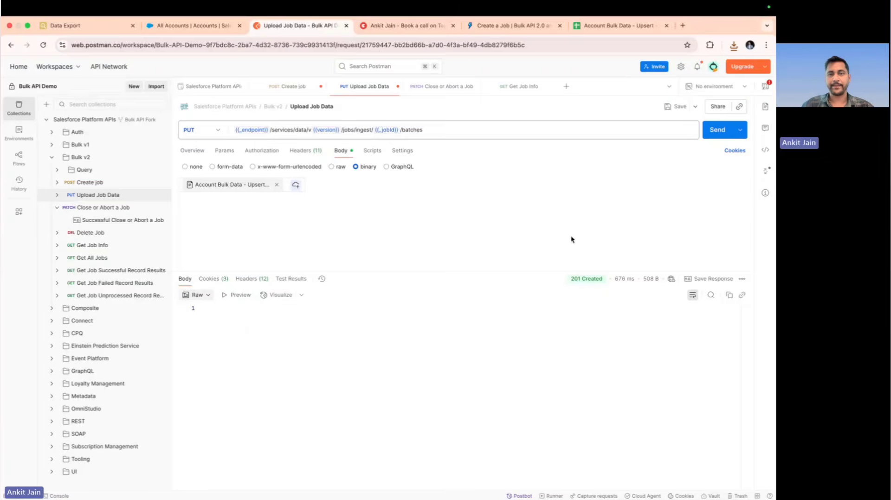
click(719, 131)
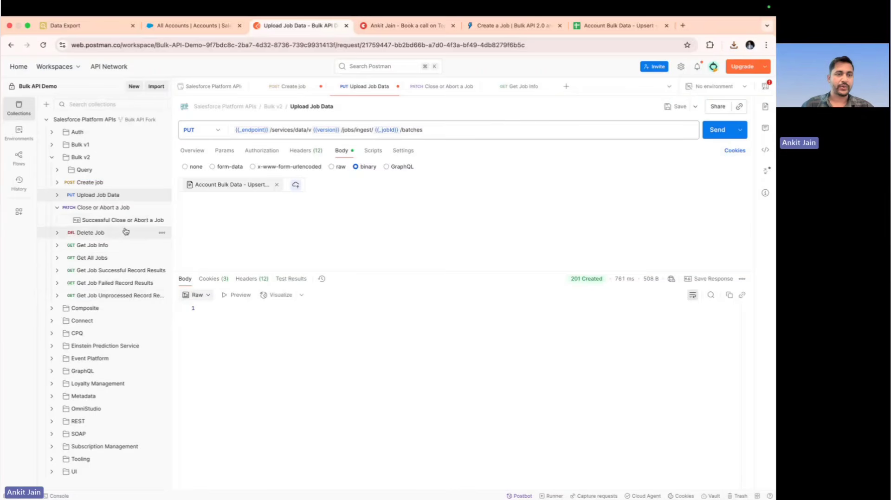
Close the upsert job with state UploadComplete, and request Get Job Info to check its state and number of records processed
click(118, 209)
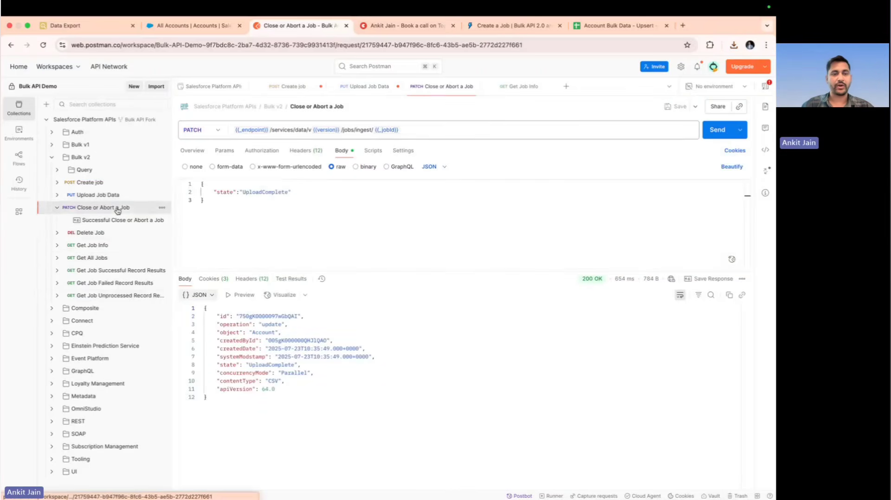
click(716, 132)
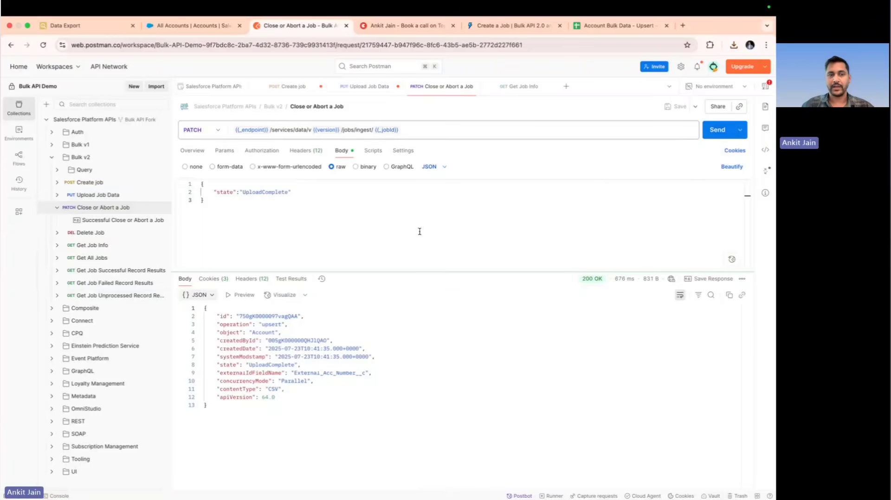
click(91, 245)
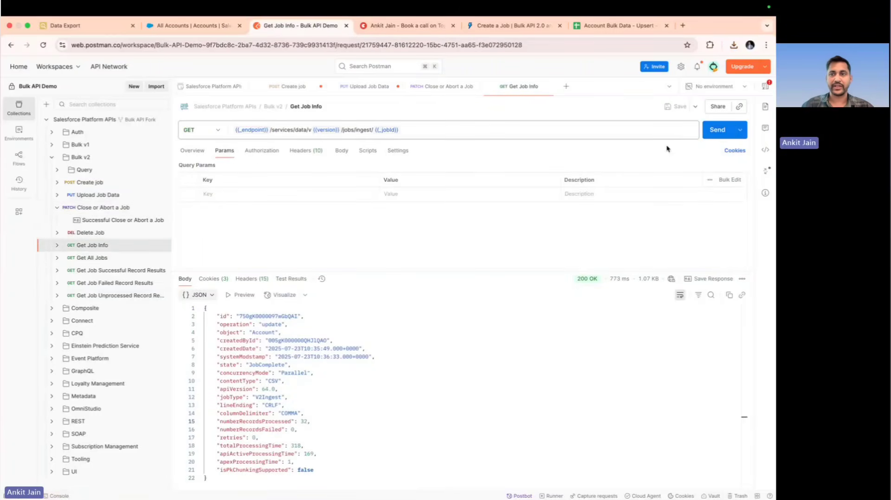
click(715, 132)
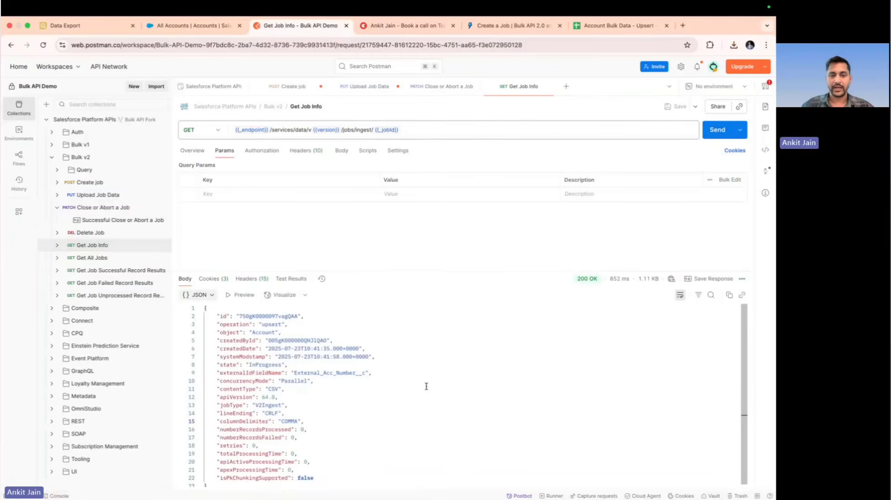
scroll(426, 386, down, 1)
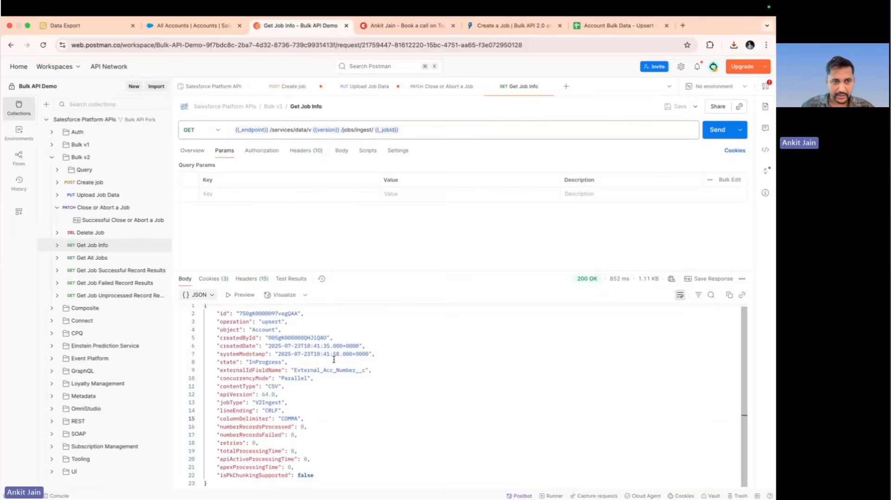
double_click(268, 364)
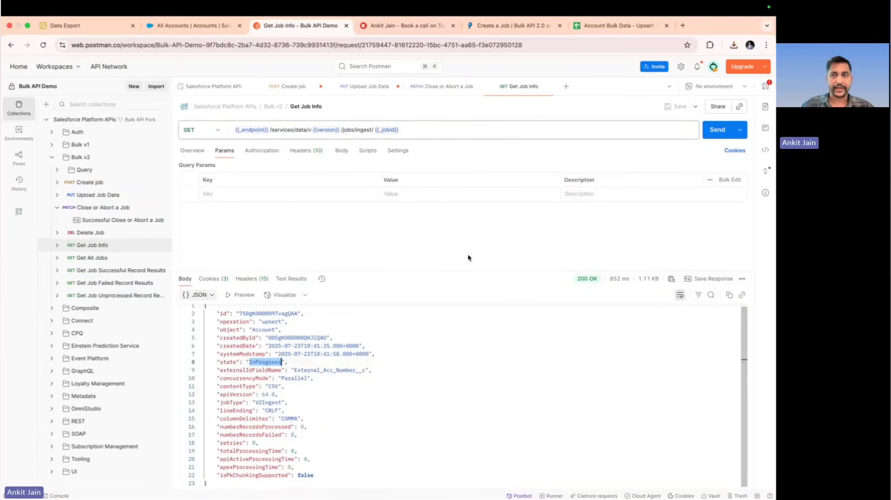
click(719, 135)
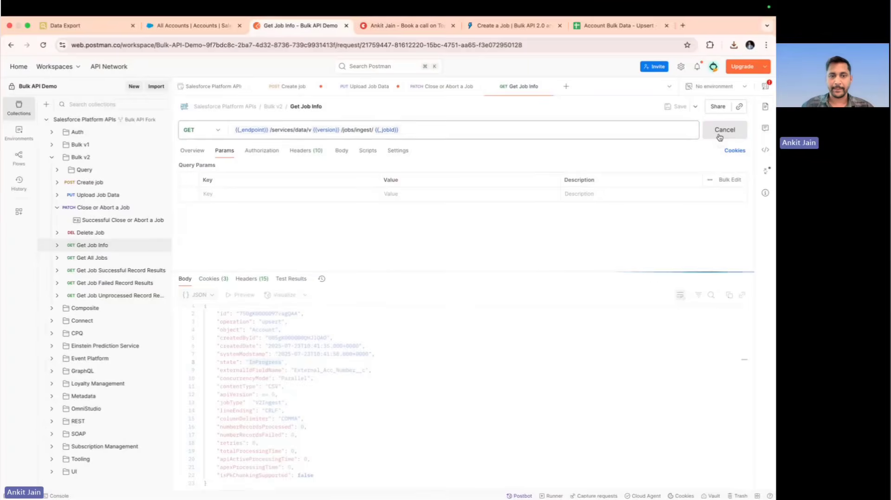
double_click(255, 425)
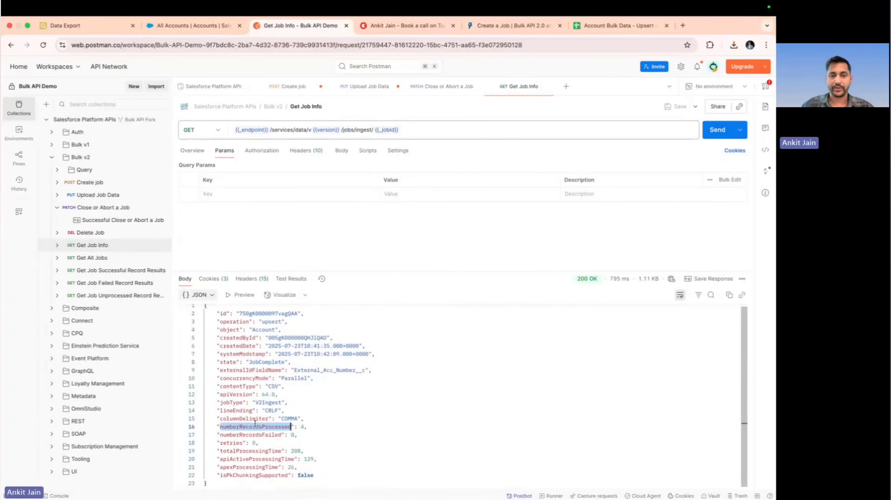
Switch to Data Export, rerun the External_Acc_Number__c query on Account and examine the upserted records
click(90, 25)
click(187, 161)
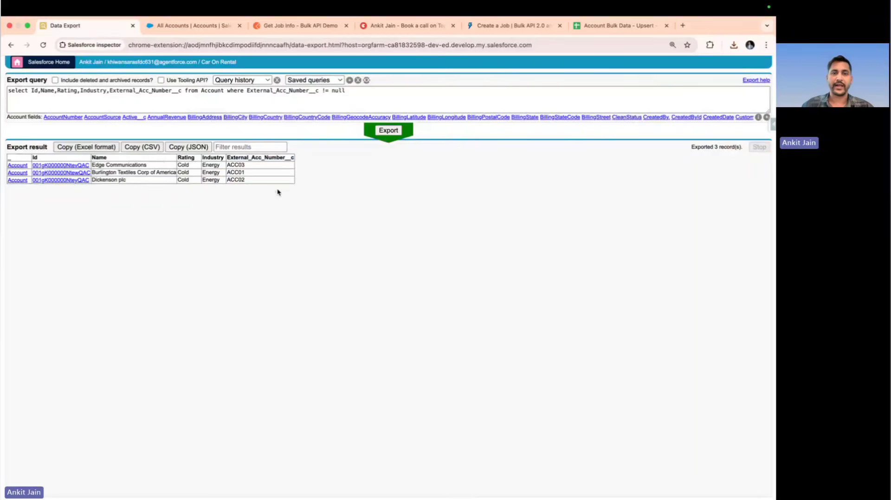
click(389, 134)
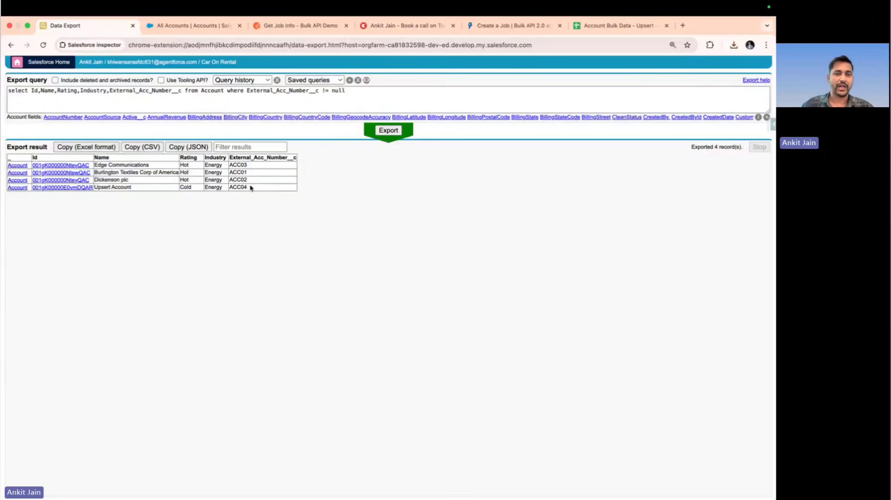
drag(253, 187, 132, 191)
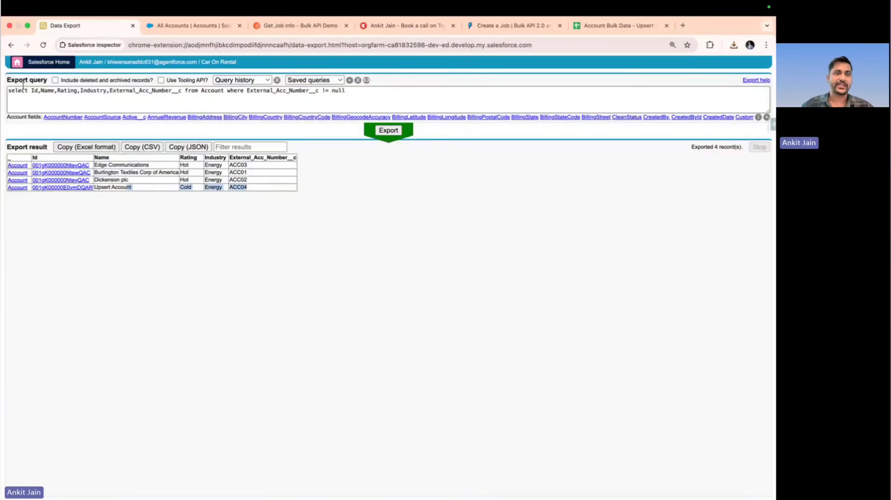
Change the export query to select Id from Account where Name like 'Test%' and run it
drag(38, 92, 276, 103)
key(BackSpace)
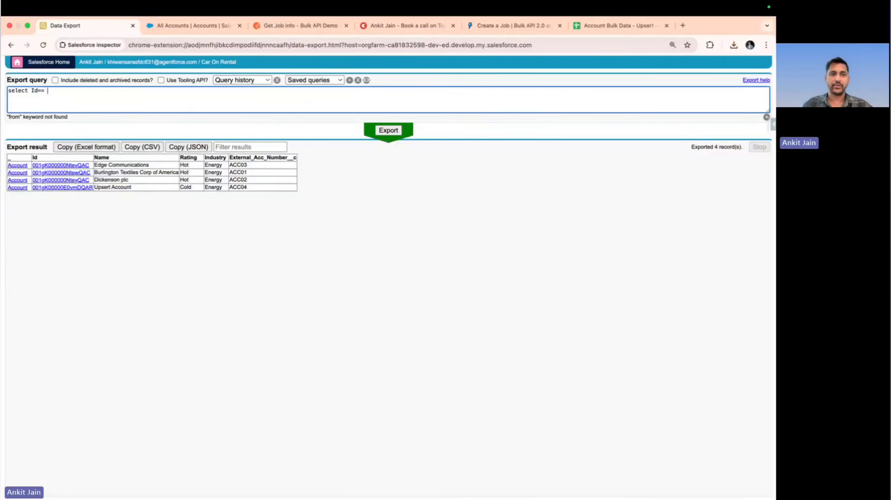
text(from )
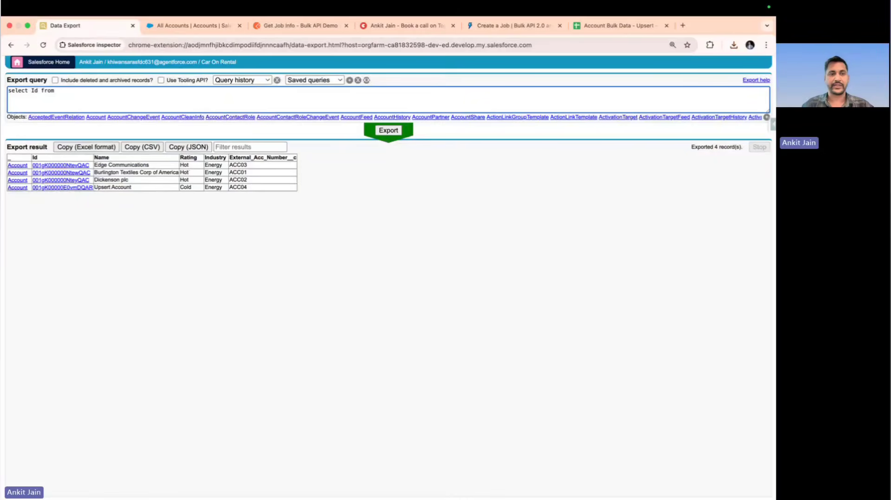
text(Account fr)
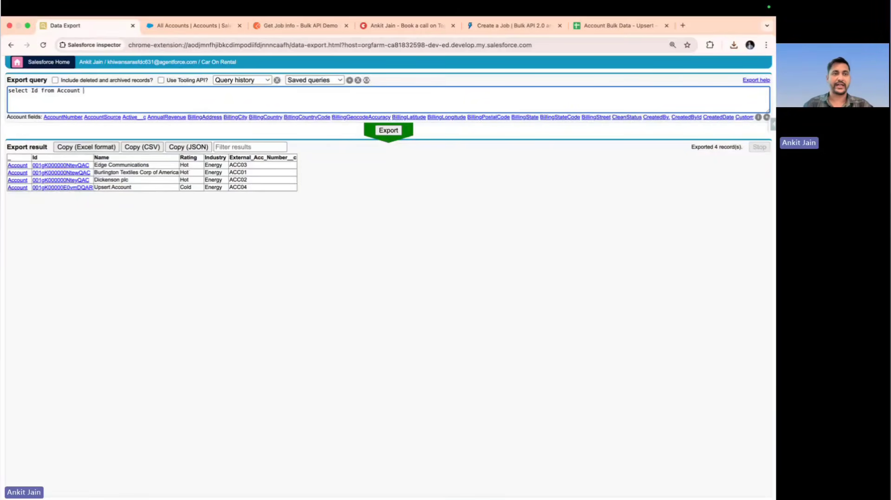
key(BackSpace)
key(BackSpace)
text(wh)
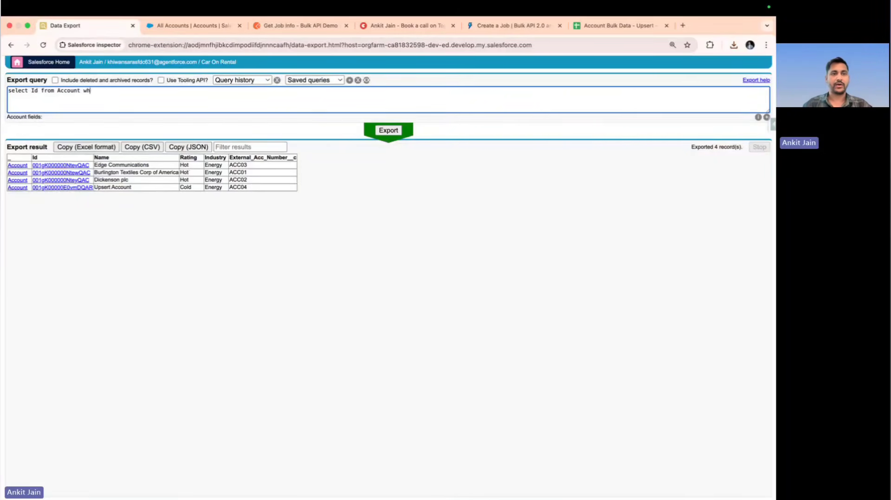
text(ere Name l)
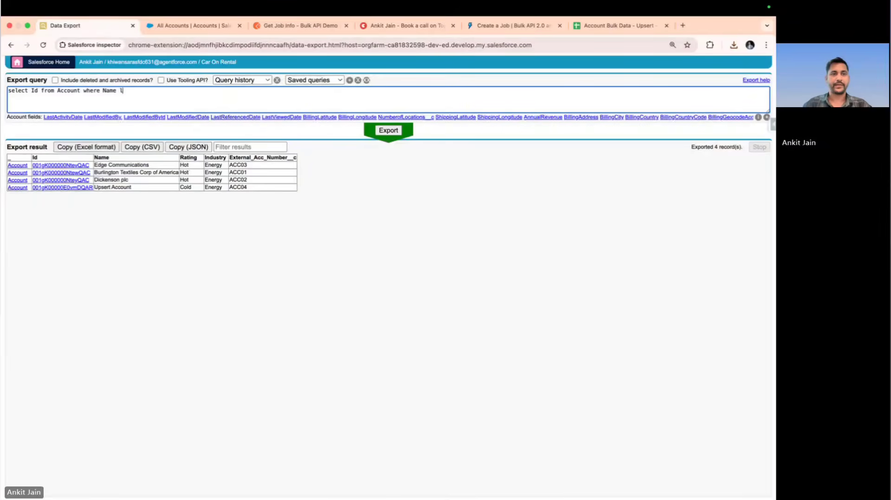
text(ike 'Test)
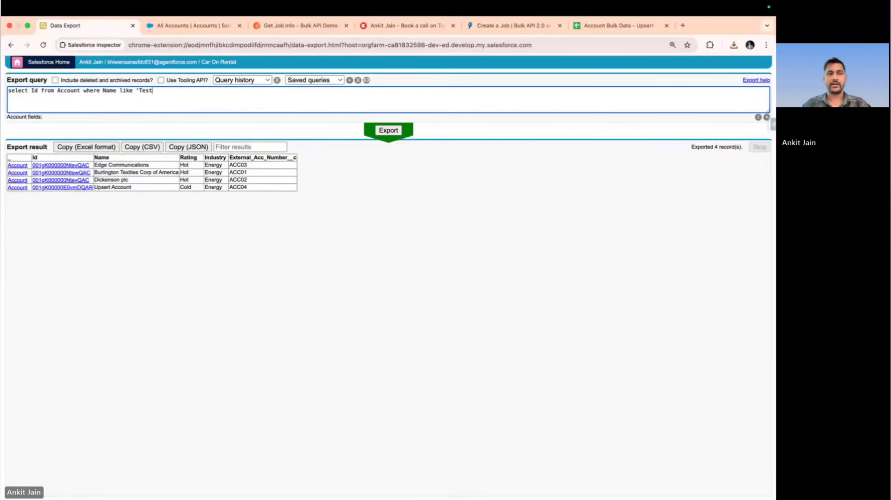
text(%')
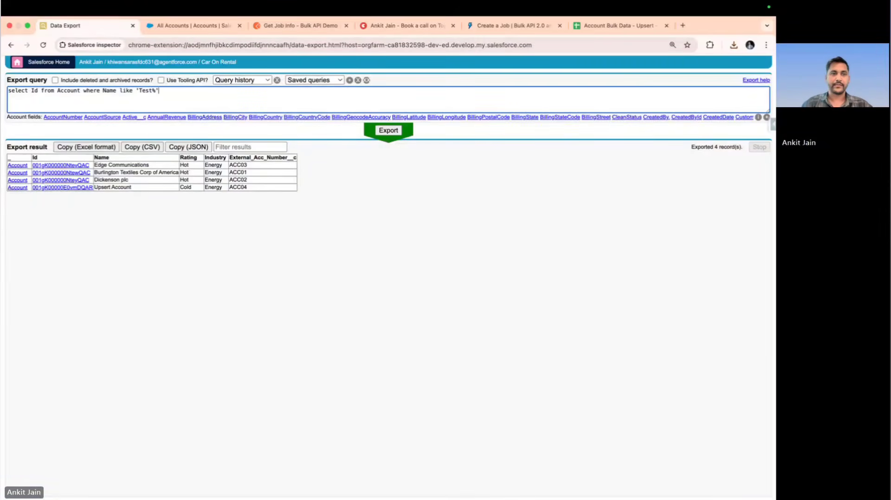
click(387, 131)
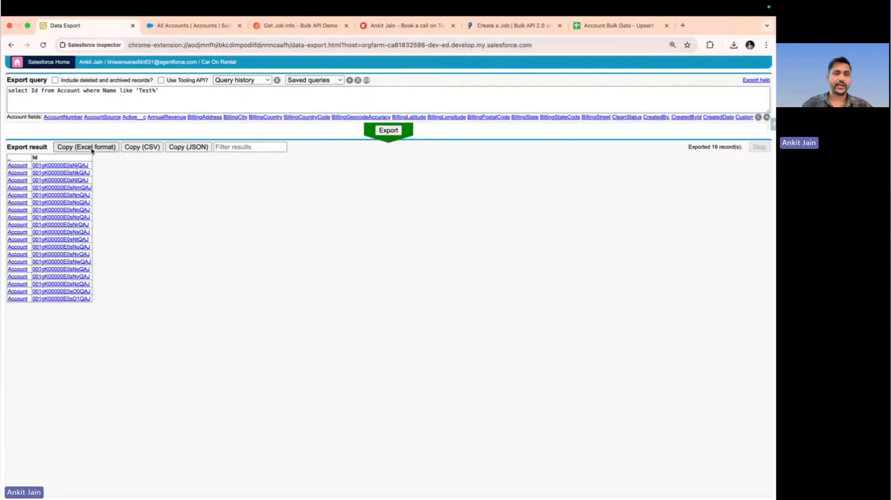
Copy the exported Account Ids in Excel format and replace the contents of the Account Bulk Data - Upsert Google sheet with them
click(577, 26)
click(169, 237)
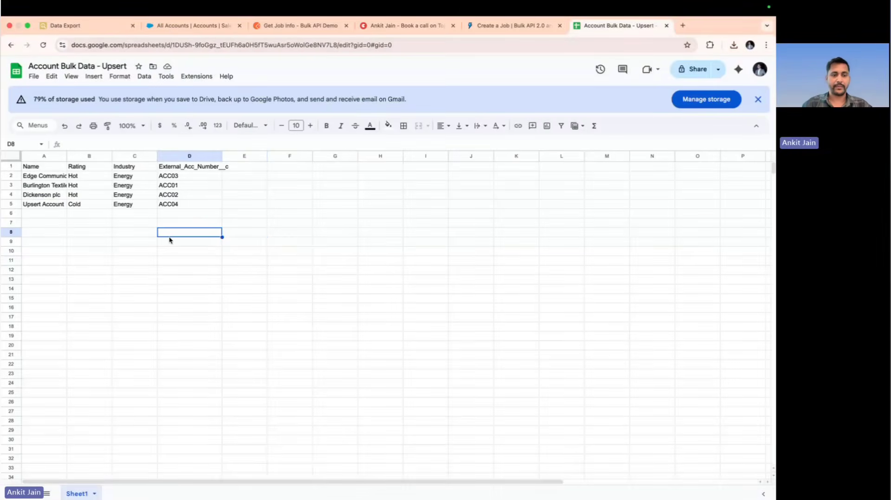
key(ctrl+a)
key(Delete)
text(_	Id [Account]	001gK00000E0sNjQAJ [Account]	001gK00000E0sNkQAJ [Account]	001gK00000E0sNlQAJ [Account]	001gK00000E0sNmQAJ [Account]	001gK00000E0sNnQAJ [Account]	001gK00000E0sNoQAJ [Account]	001gK00000E0sNpQAJ [Account]	001gK00000E0sNqQAJ [Account]	001gK00000E0sNrQAJ [Account]	001gK00000E0sNsQAJ [Account]	001gK00000E0sNtQAJ [Account]	001gK00000E0sNuQAJ [Account]	001gK00000E0sNvQAJ [Account]	001gK00000E0sNwQAJ [Account]	001gK00000E0sNxQAJ [Account]	001gK00000E0sNyQAJ [Account]	001gK00000E0sNzQAJ [Account]	001gK00000E0sO0QAJ [Account]	001gK00000E0sO1QAJ)
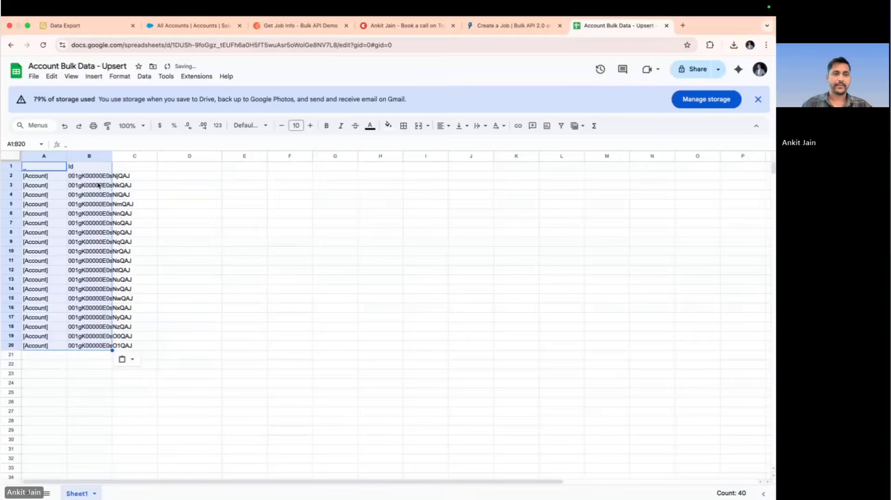
Delete the [Account] column from the sheet and fit the Id column's width to its contents
right_click(44, 158)
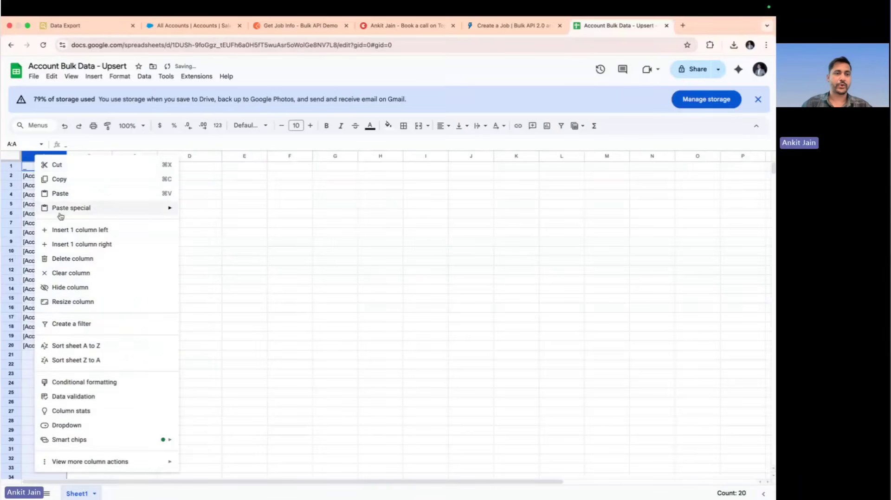
click(80, 263)
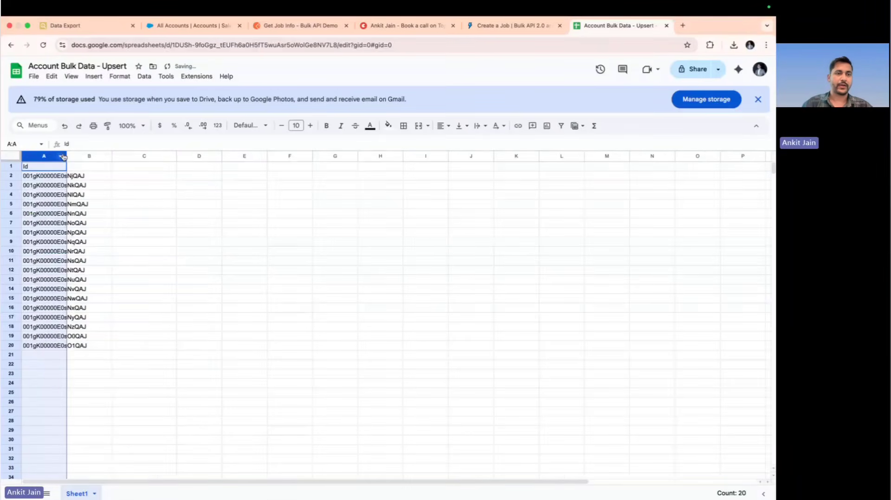
double_click(66, 155)
click(131, 178)
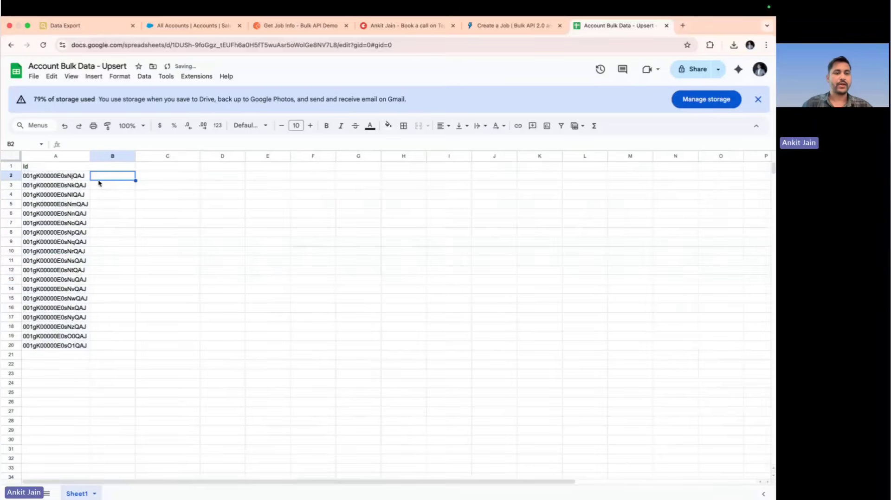
Rename the spreadsheet as Account Bulk Data - Delete and download it as a Comma Separated Values (.csv) file
double_click(113, 66)
text(Delete)
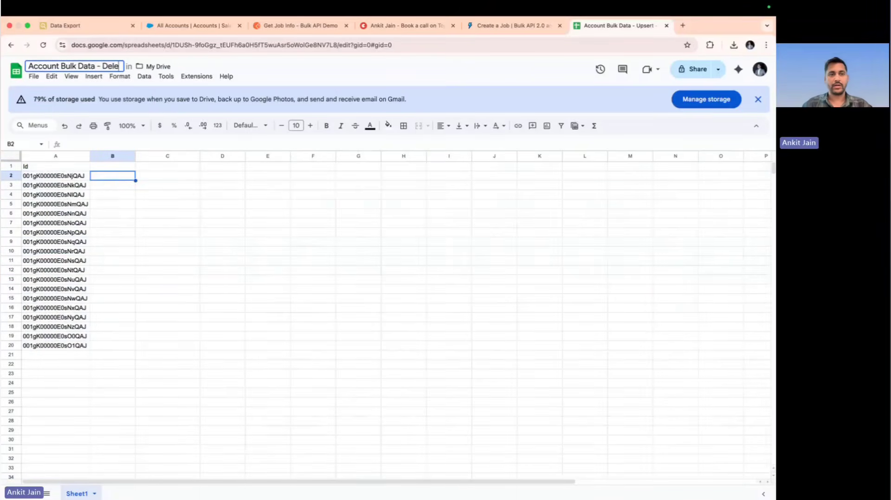
click(36, 78)
mouse_move(153, 184)
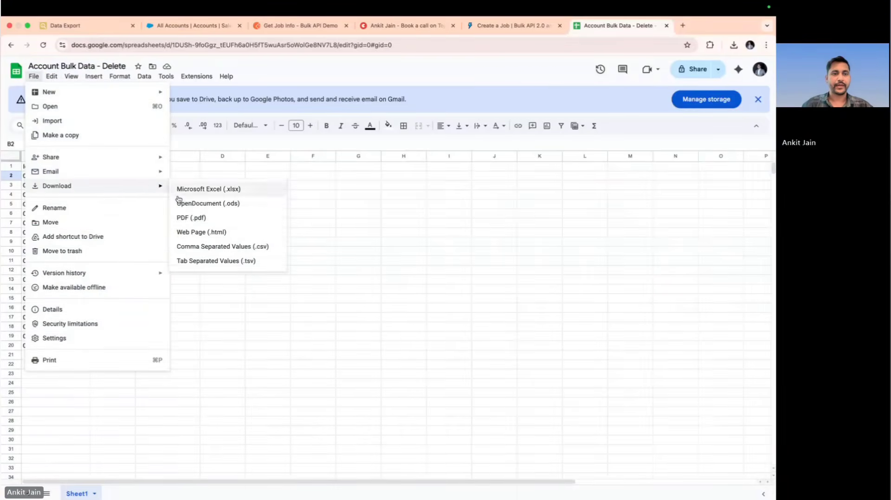
click(216, 249)
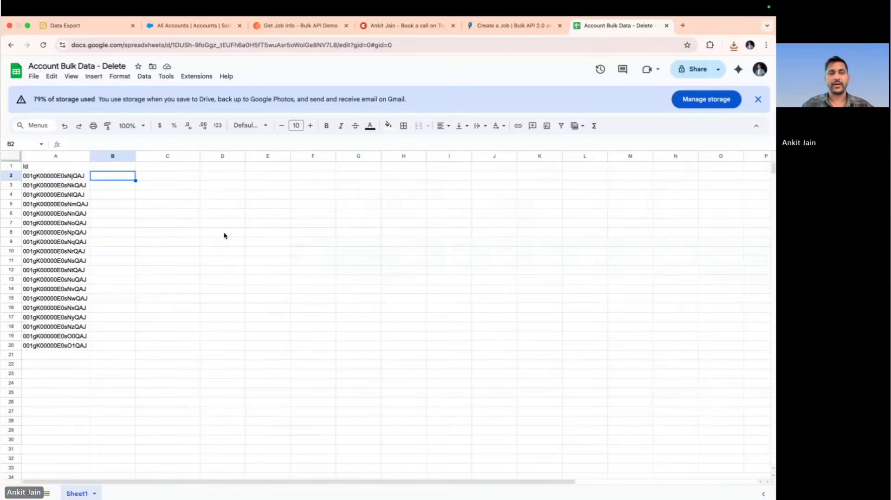
In Postman, set the Create job request's operation to delete, remove the externalIdFieldName entry from its body, and send the request
click(311, 28)
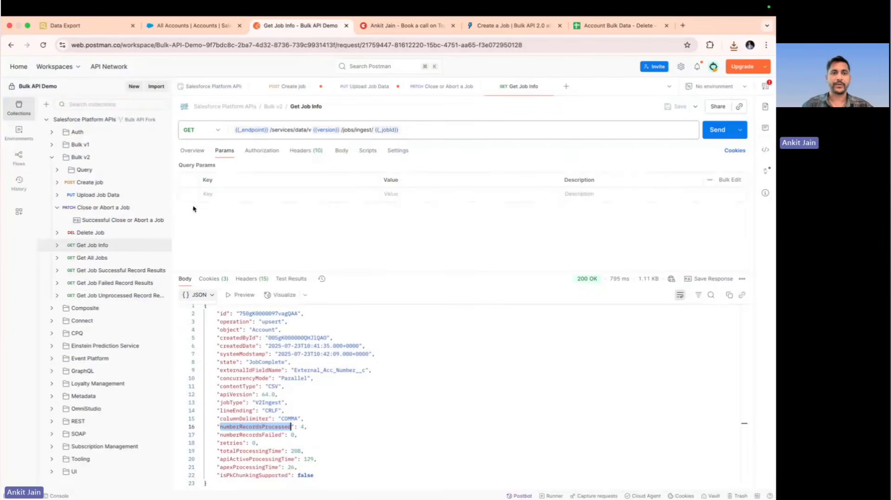
click(111, 185)
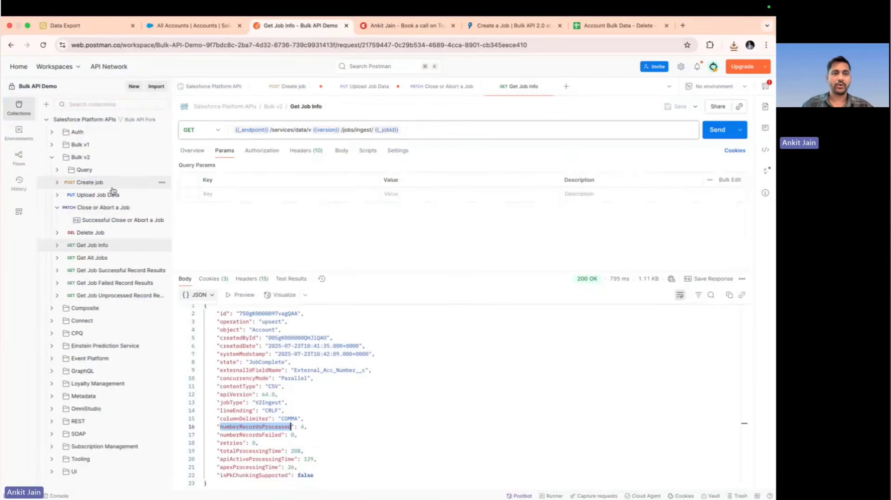
double_click(269, 201)
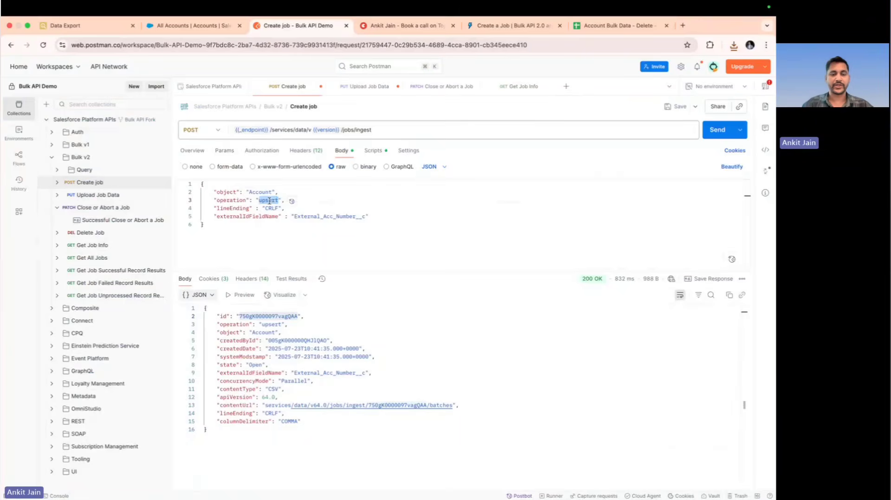
text(delete)
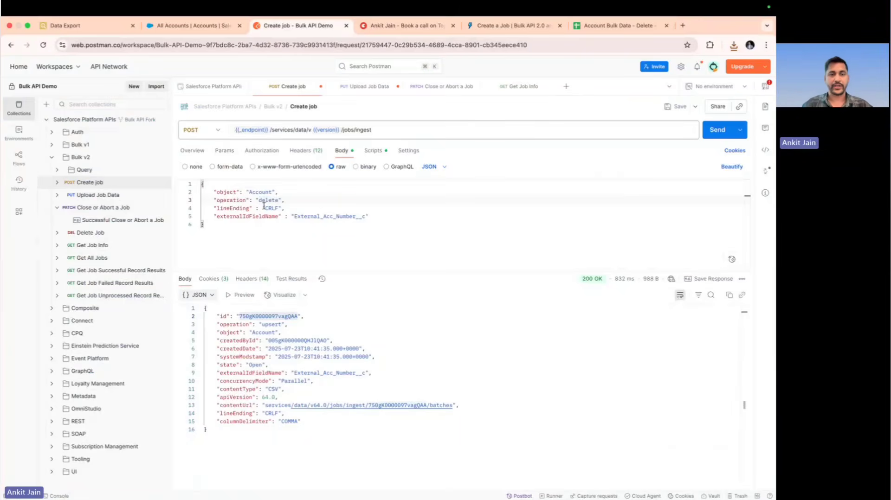
drag(214, 217, 370, 217)
key(BackSpace)
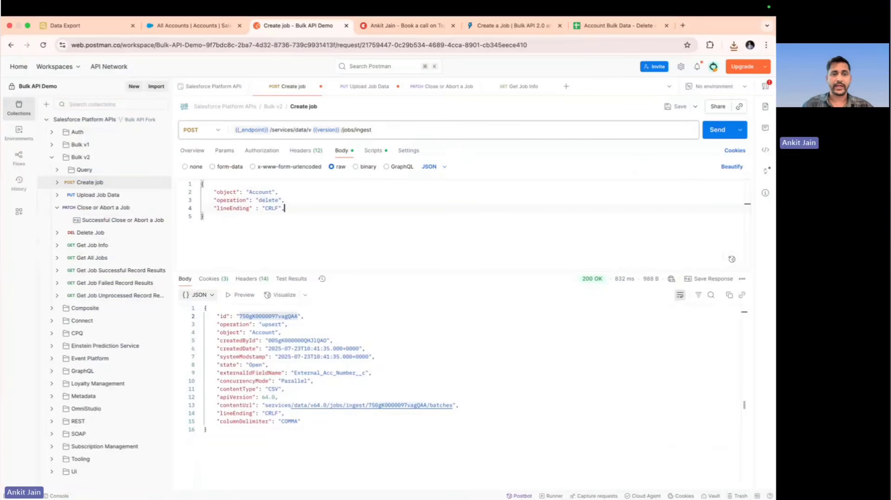
key(BackSpace)
click(721, 130)
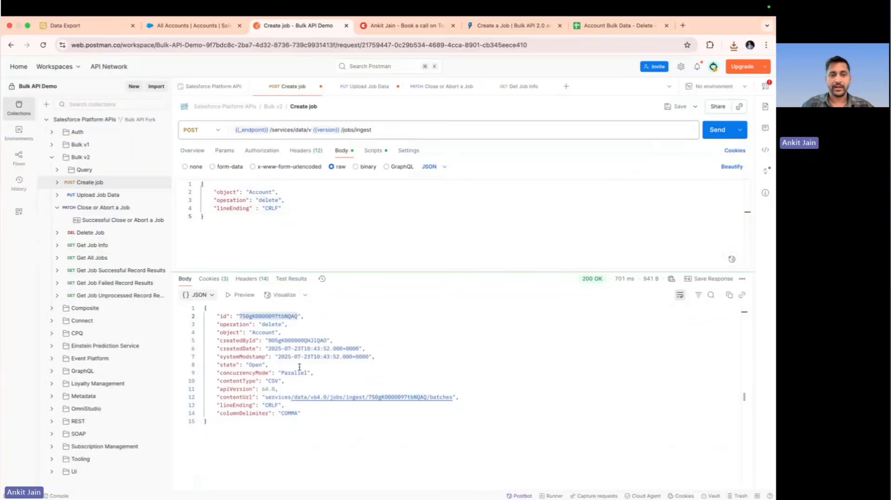
Replace the binary file in the Upload Job Data request with Account Bulk Data - Delete - Sheet1.csv and send the request
click(103, 195)
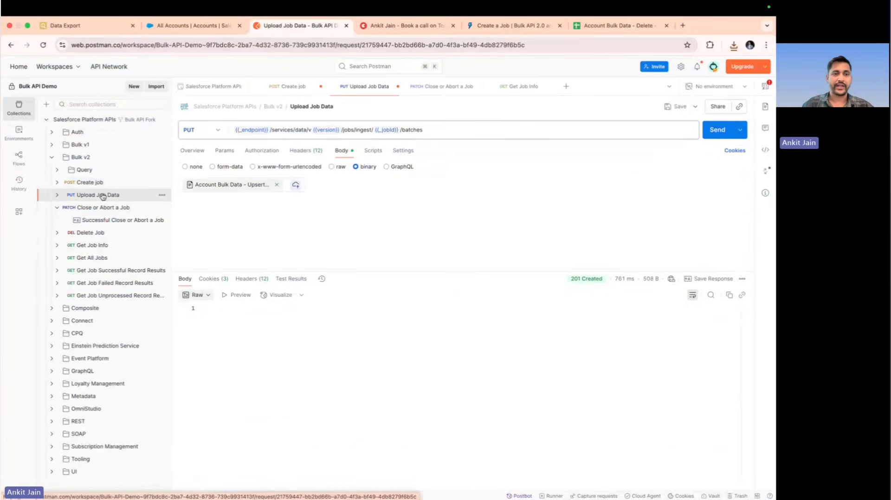
click(279, 185)
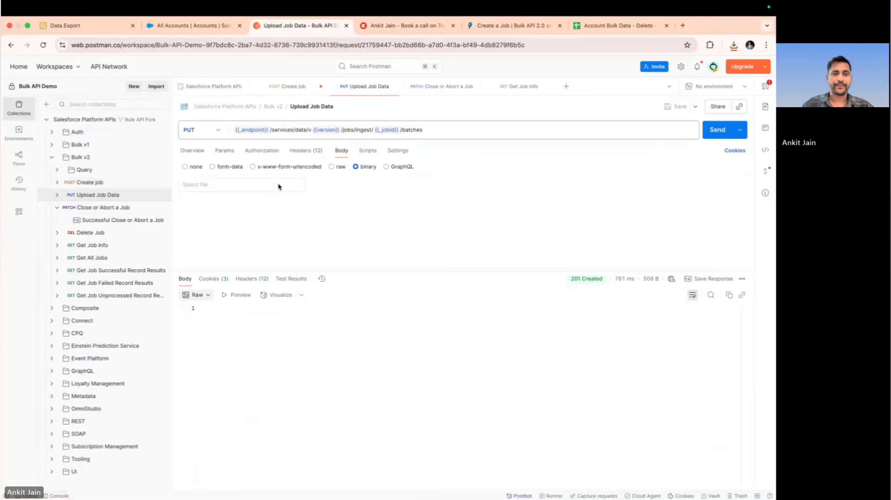
click(246, 185)
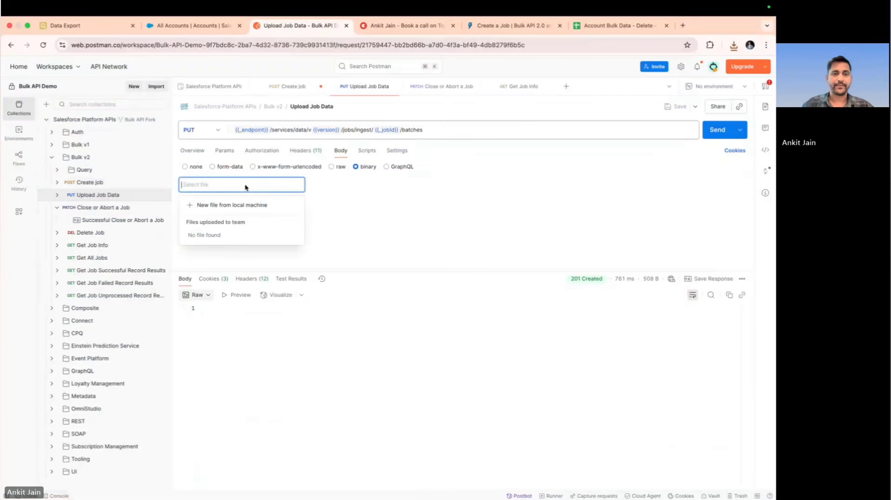
click(242, 210)
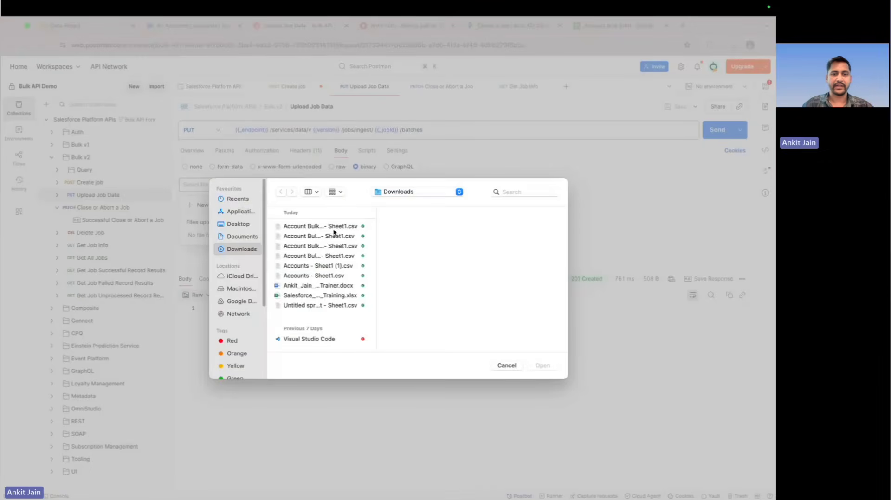
drag(377, 222, 459, 228)
click(364, 229)
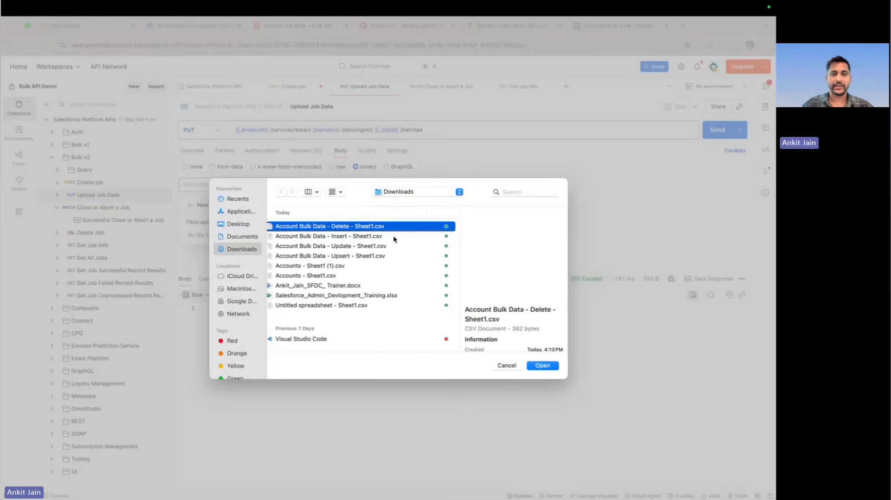
click(541, 366)
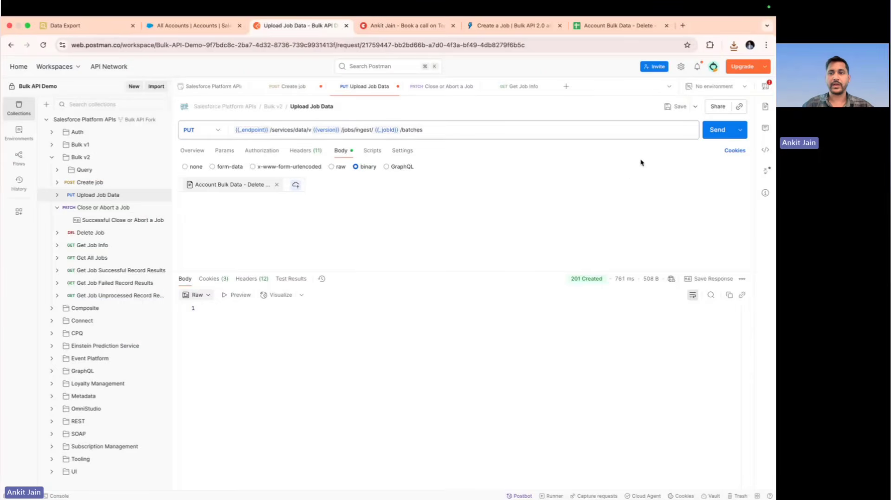
click(713, 136)
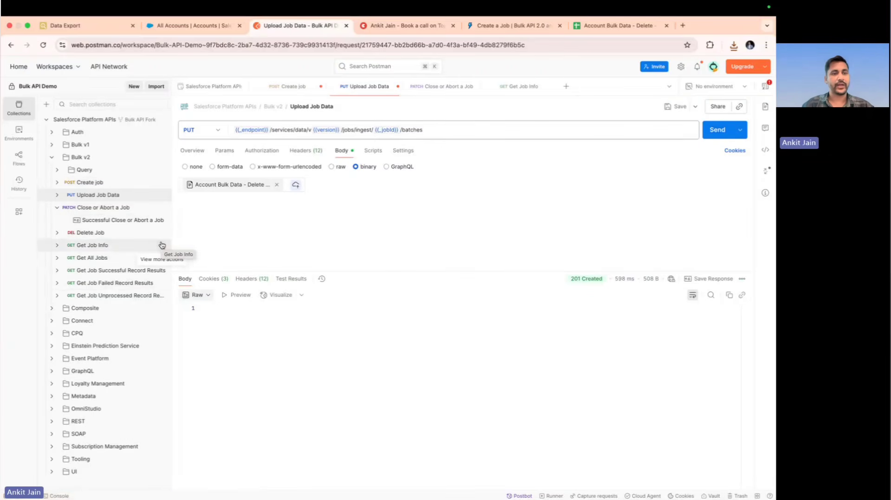
Send the Close or Abort a Job request with state UploadComplete, and check the processed record count through Get Job Info
click(110, 210)
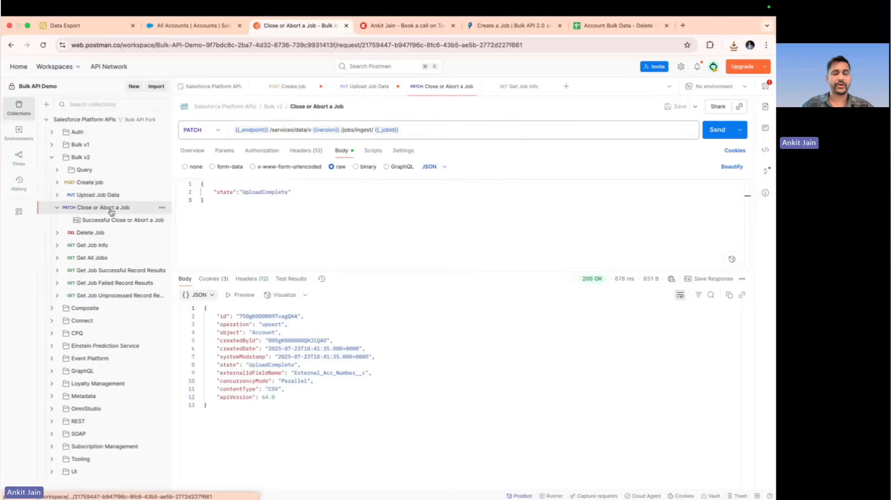
click(709, 135)
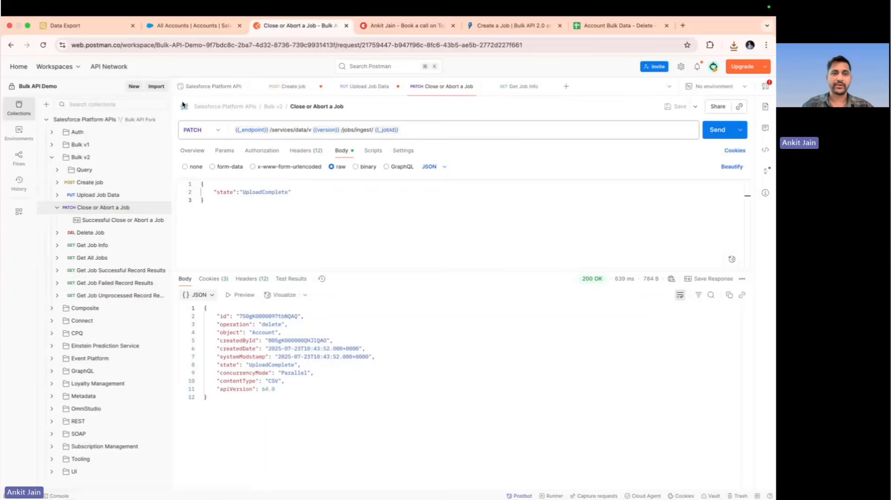
click(103, 245)
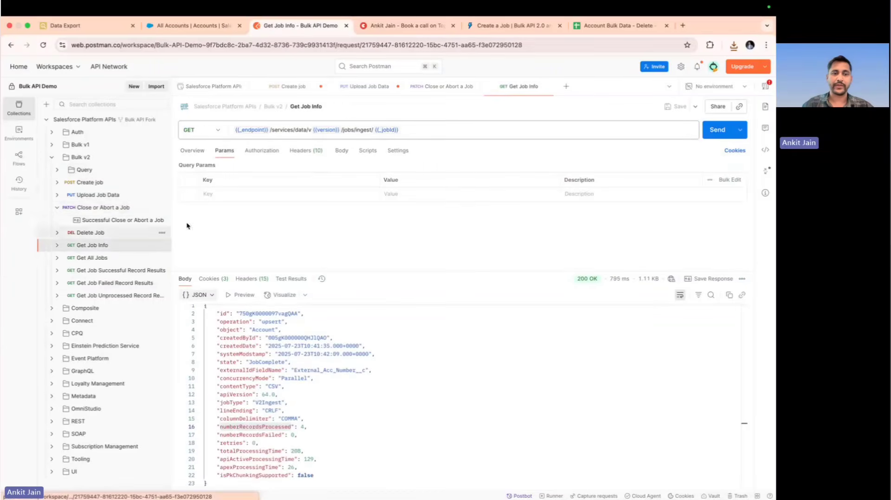
click(714, 131)
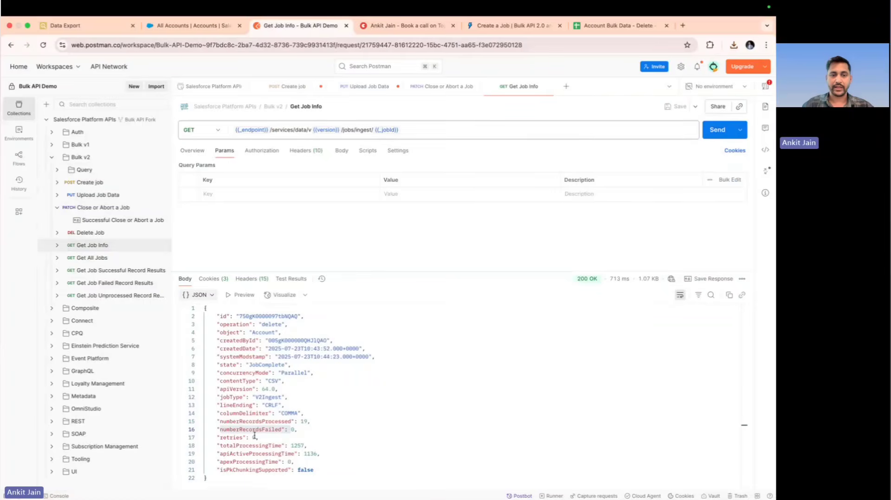
double_click(269, 421)
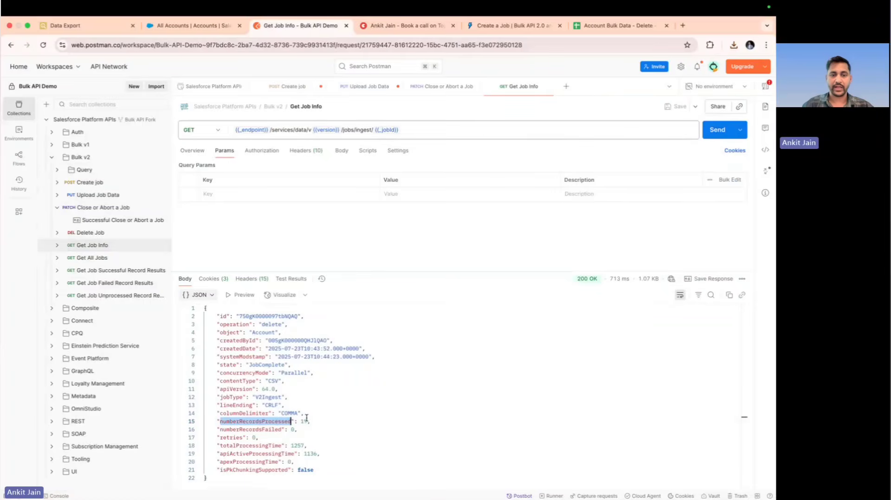
Rerun the Test% Account query in Data Export and refresh the All Accounts list in Salesforce to check the deletion
click(76, 31)
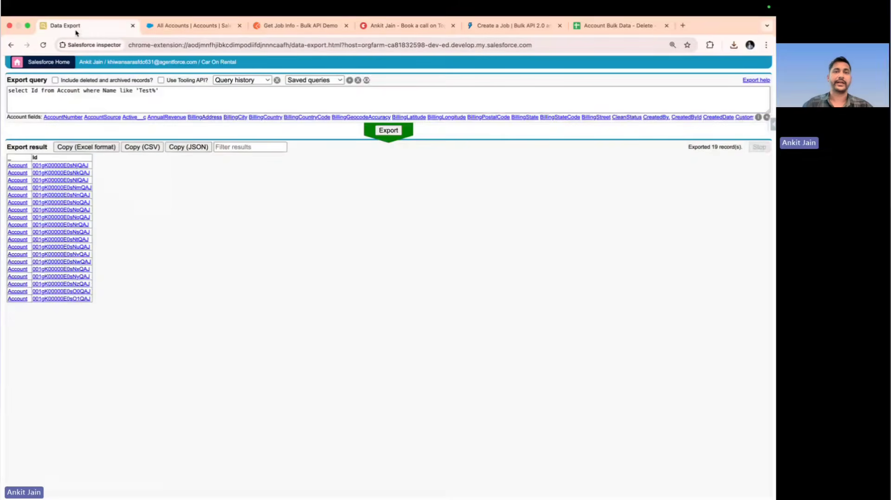
click(383, 132)
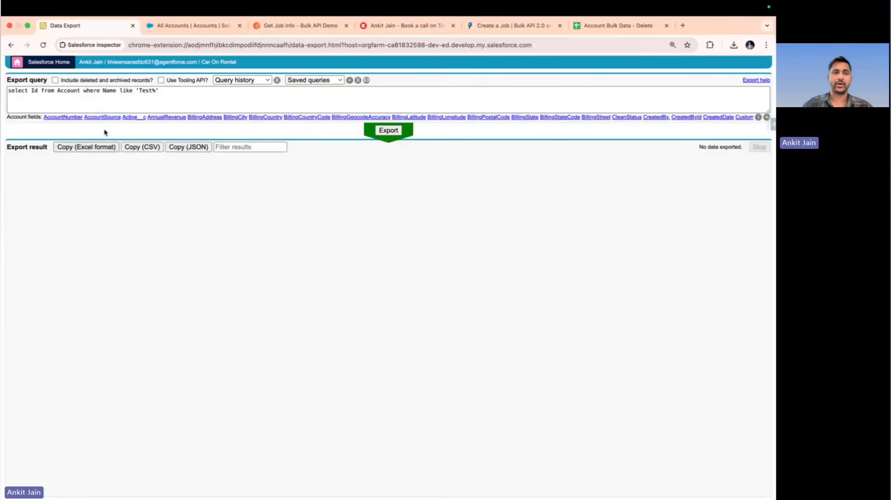
click(171, 26)
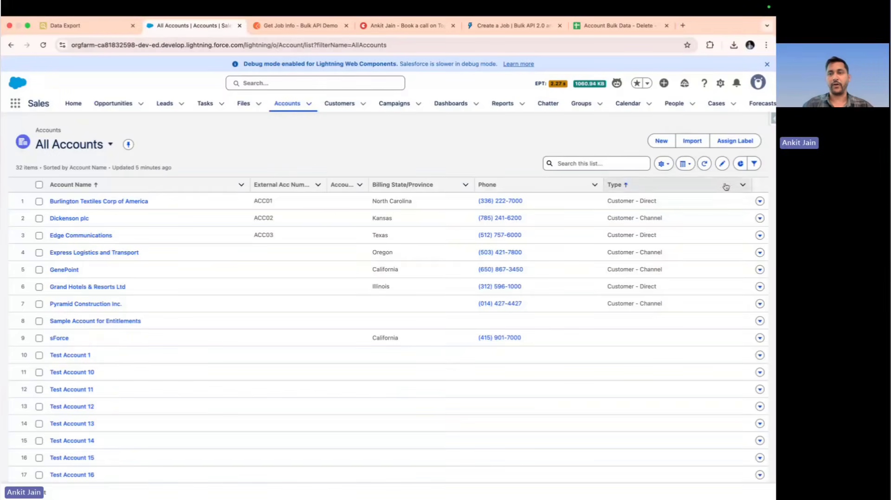
click(705, 164)
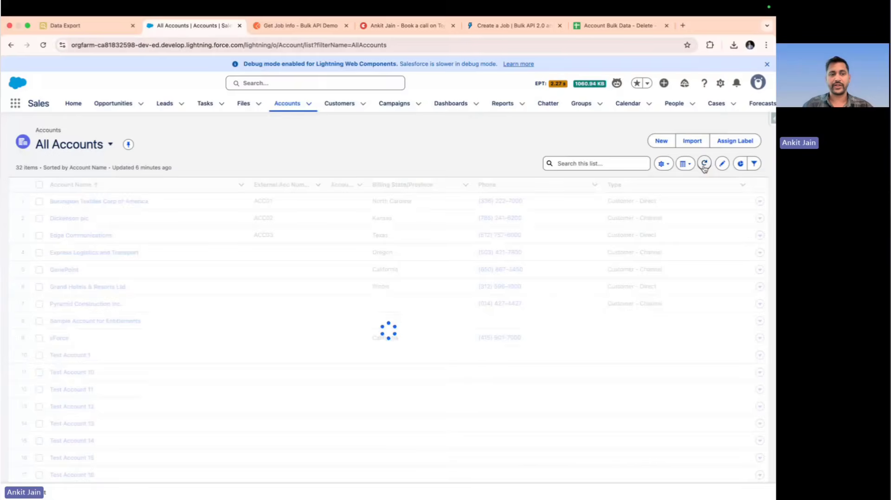